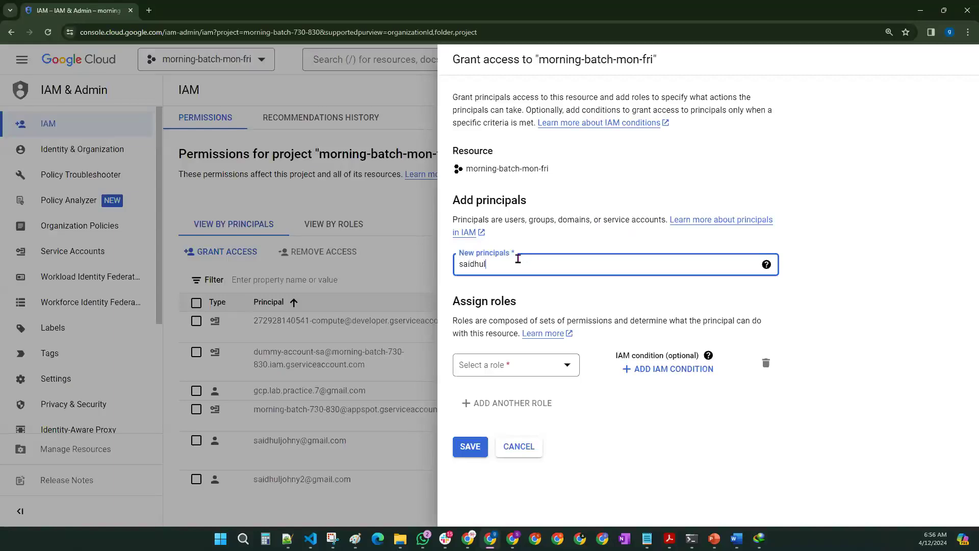
Step: Add two suggested user e-mail addresses as new principals
{"action": "type", "text": "@gmail.com"}
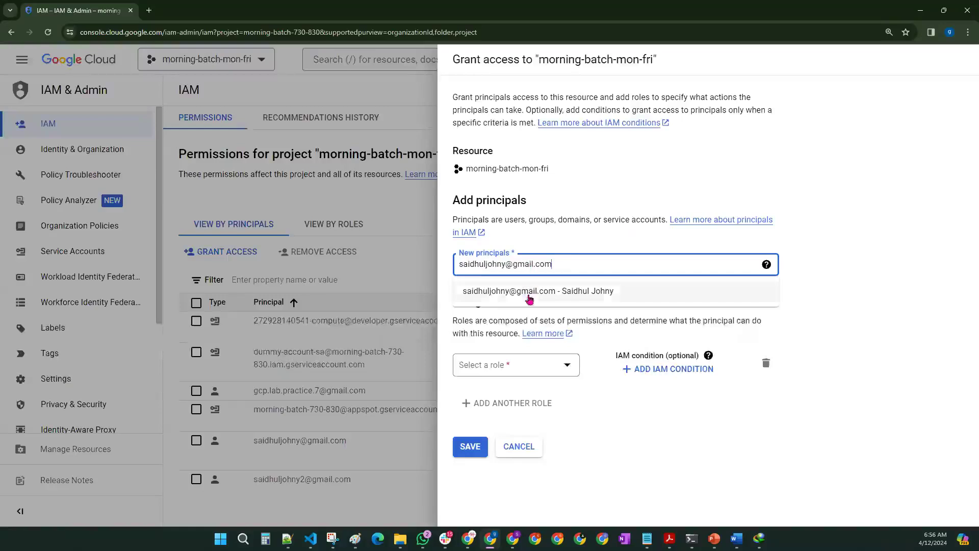
{"action": "left_click", "coordinate": [529, 300]}
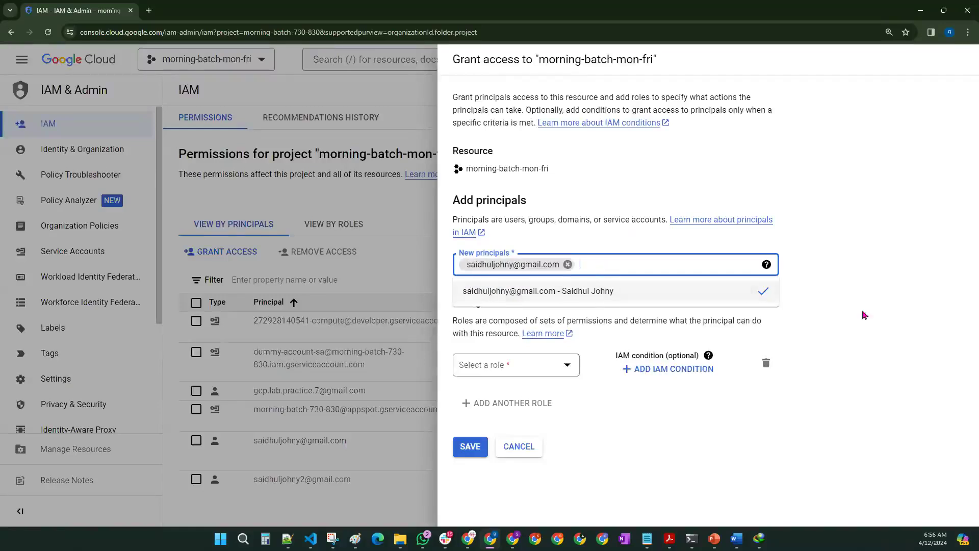
{"action": "left_click", "coordinate": [608, 261]}
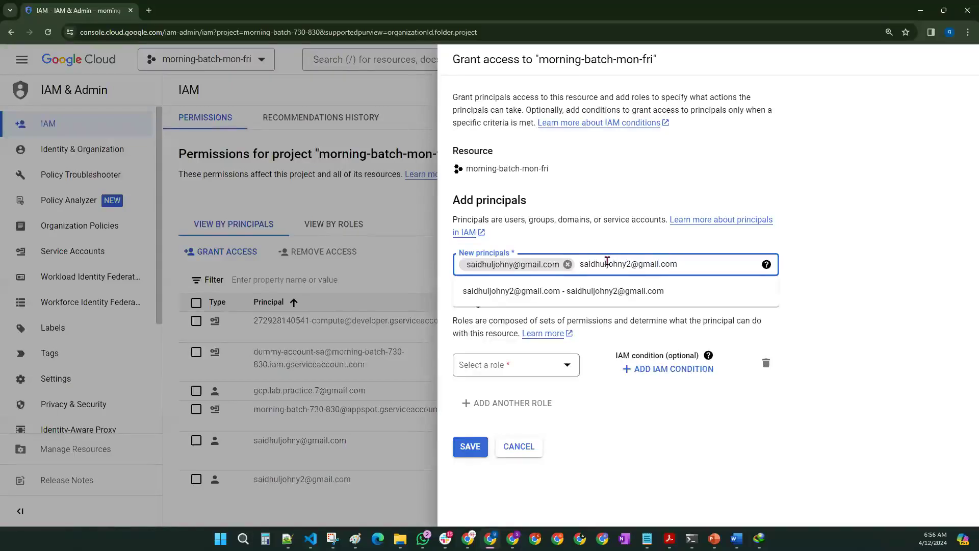
{"action": "left_click", "coordinate": [623, 291]}
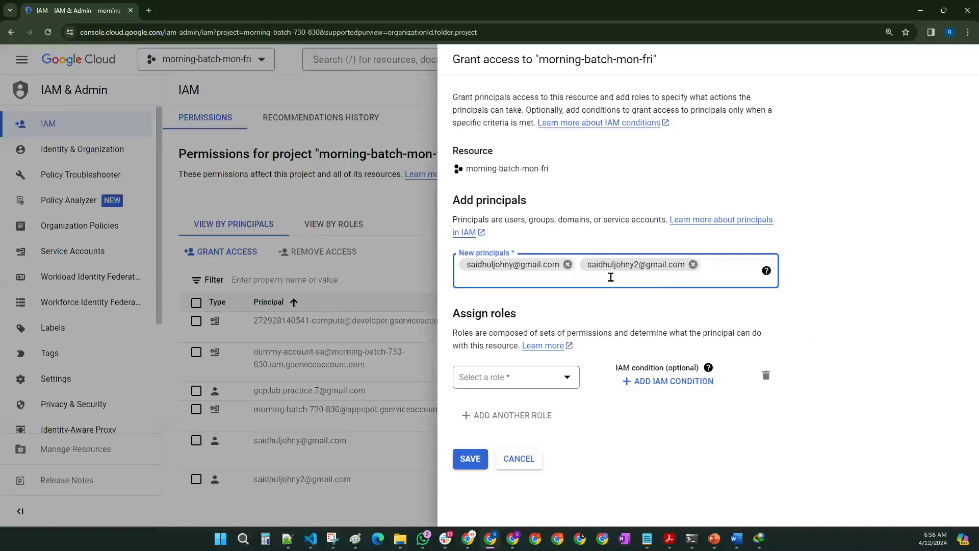
Step: Add the Vertex AI Notebook service account as a principal and highlight the Assign roles heading
{"action": "type", "text": "sa"}
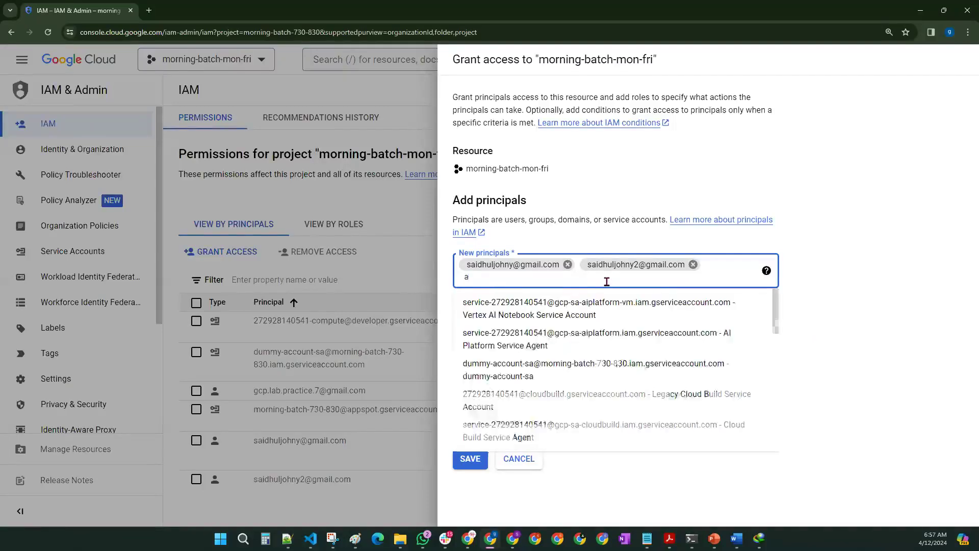
{"action": "left_click", "coordinate": [557, 308]}
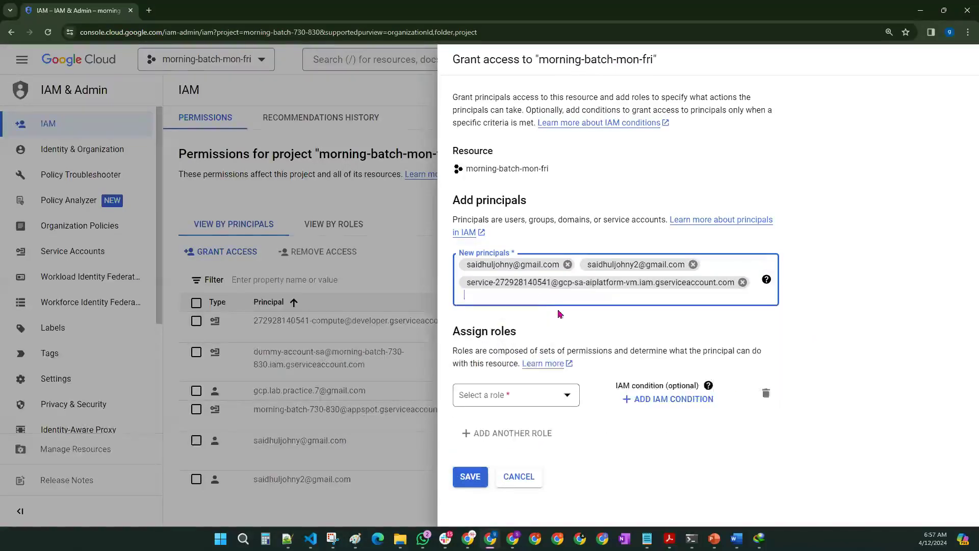
{"action": "left_click", "coordinate": [839, 267]}
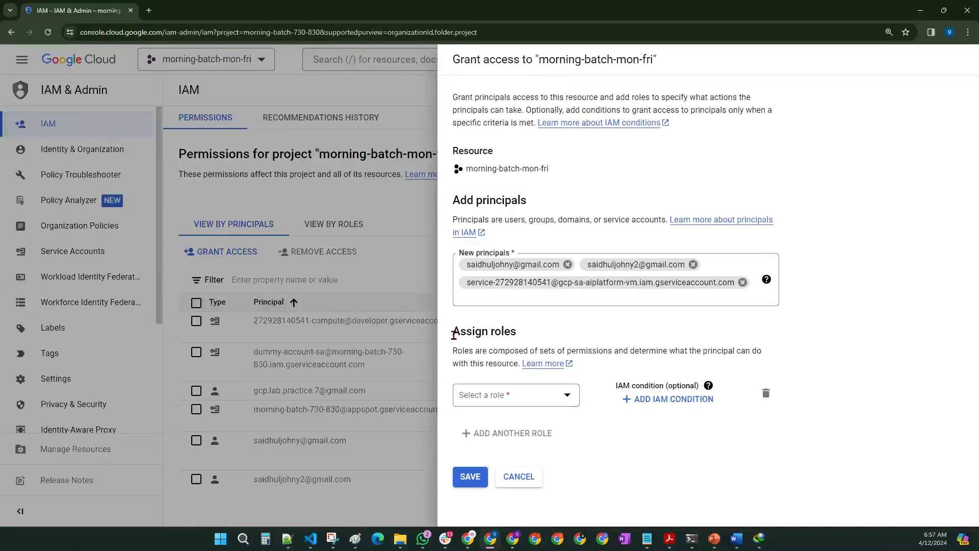
{"action": "left_click_drag", "start_coordinate": [453, 335], "coordinate": [519, 335]}
{"action": "left_click", "coordinate": [580, 335]}
{"action": "left_click_drag", "start_coordinate": [449, 339], "coordinate": [522, 334]}
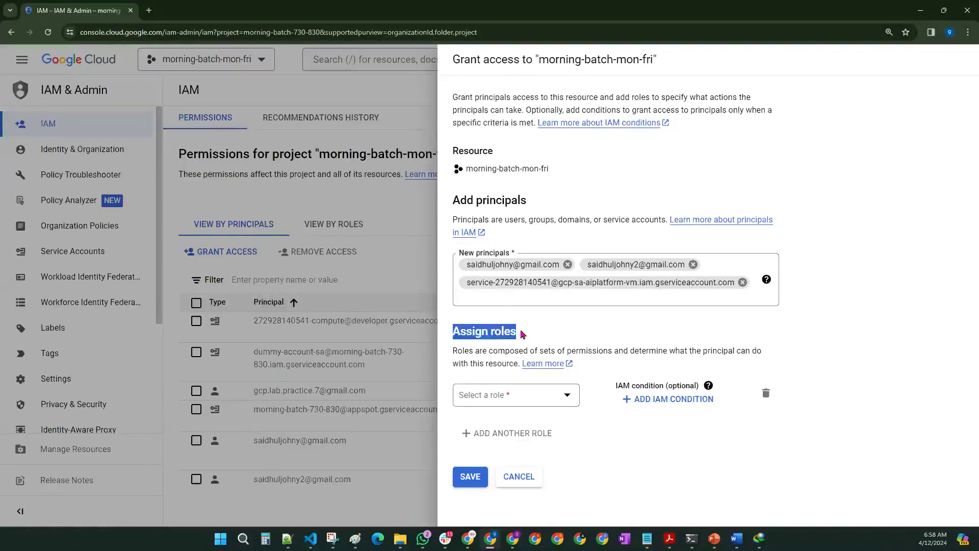
{"action": "left_click_drag", "start_coordinate": [454, 351], "coordinate": [518, 364]}
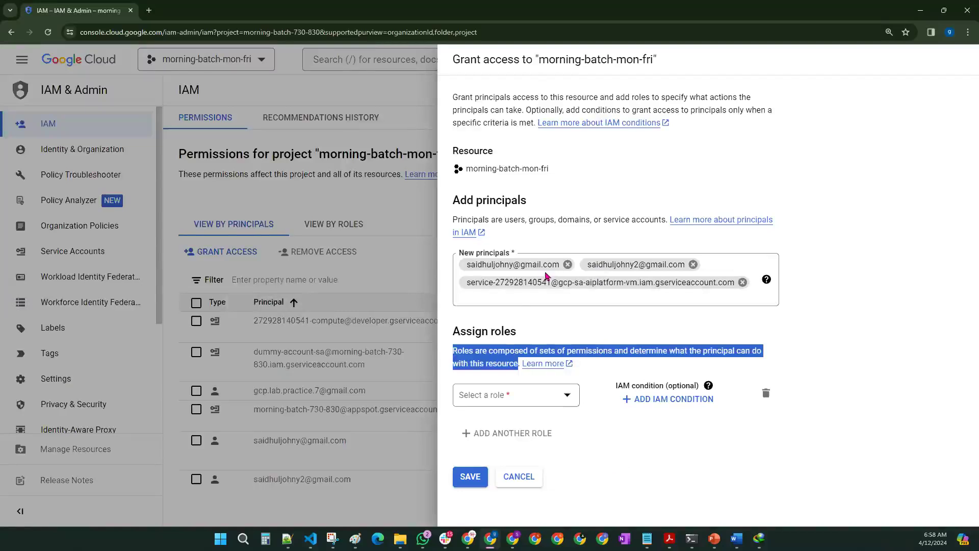
Step: Pick BigQuery Data Editor from the BigQuery section of the role list
{"action": "left_click", "coordinate": [610, 481]}
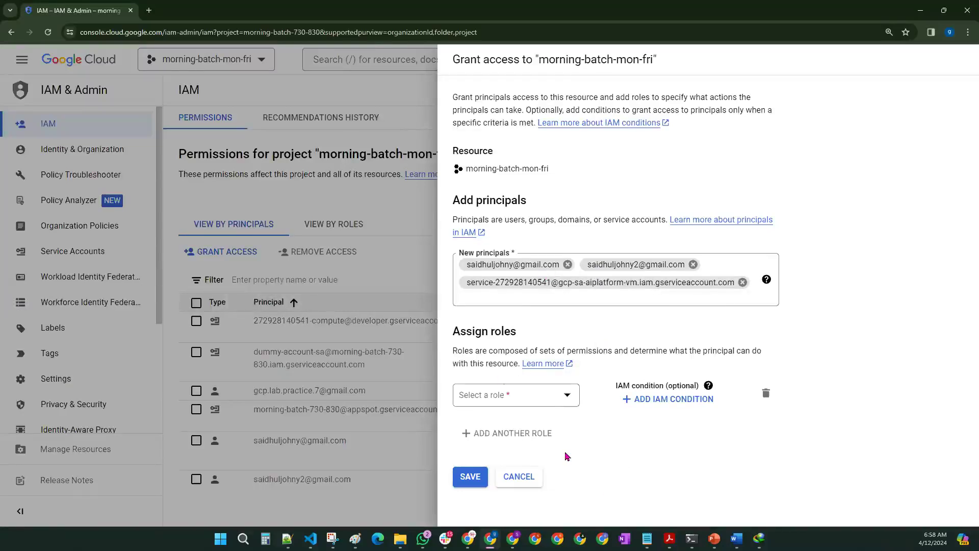
{"action": "left_click", "coordinate": [534, 400]}
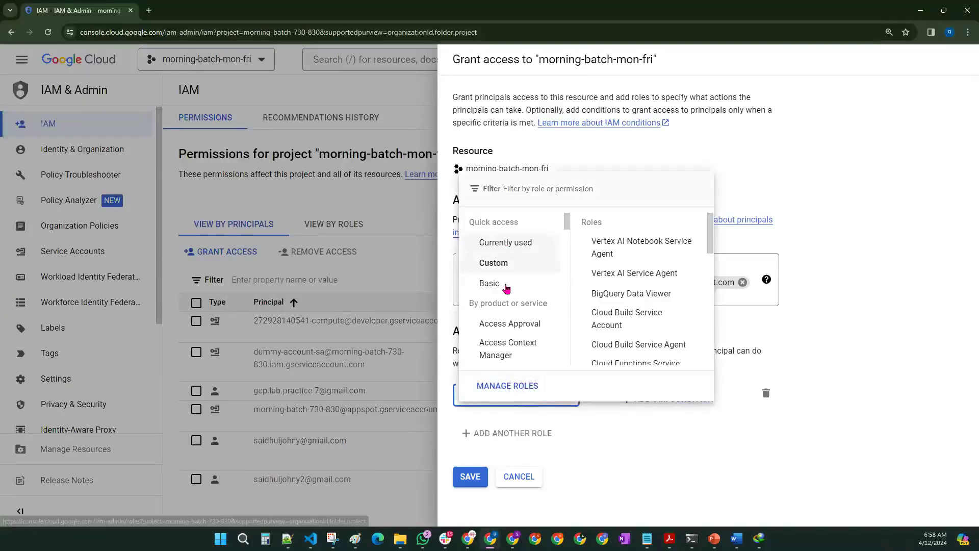
{"action": "scroll", "coordinate": [511, 294], "scroll_direction": "down", "scroll_amount": 3}
{"action": "scroll", "coordinate": [510, 306], "scroll_direction": "down", "scroll_amount": 6}
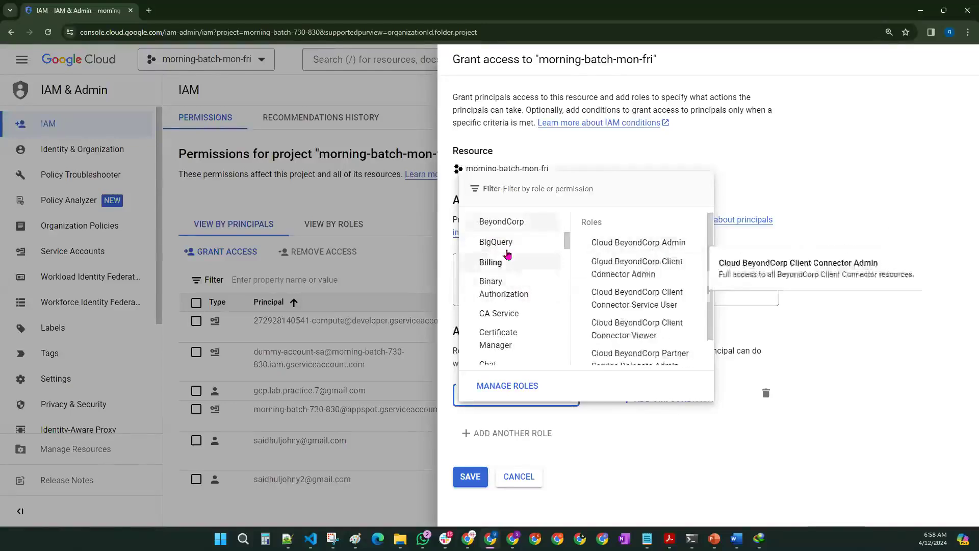
{"action": "left_click", "coordinate": [620, 314]}
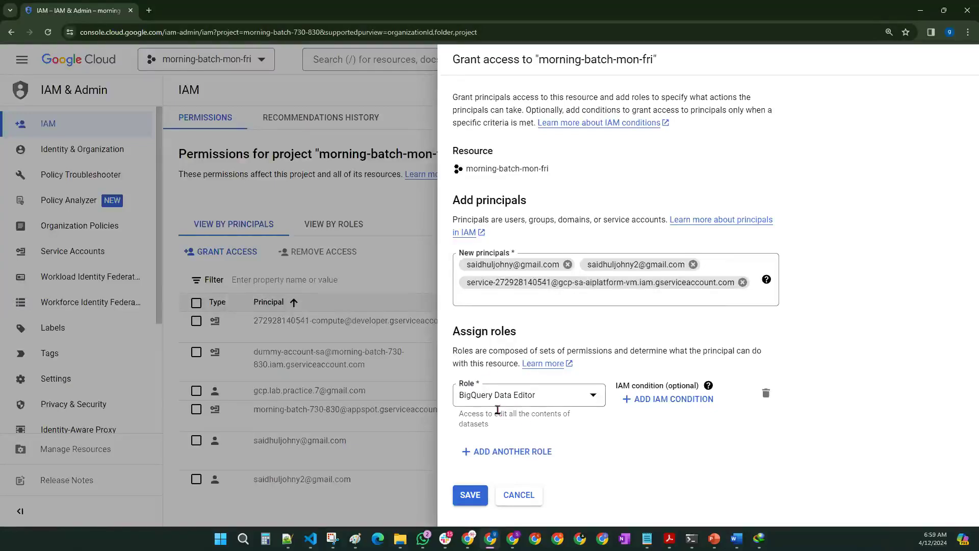
Step: Highlight the chosen BigQuery Data Editor role and the Assign roles heading for emphasis
{"action": "left_click_drag", "start_coordinate": [459, 397], "coordinate": [495, 404]}
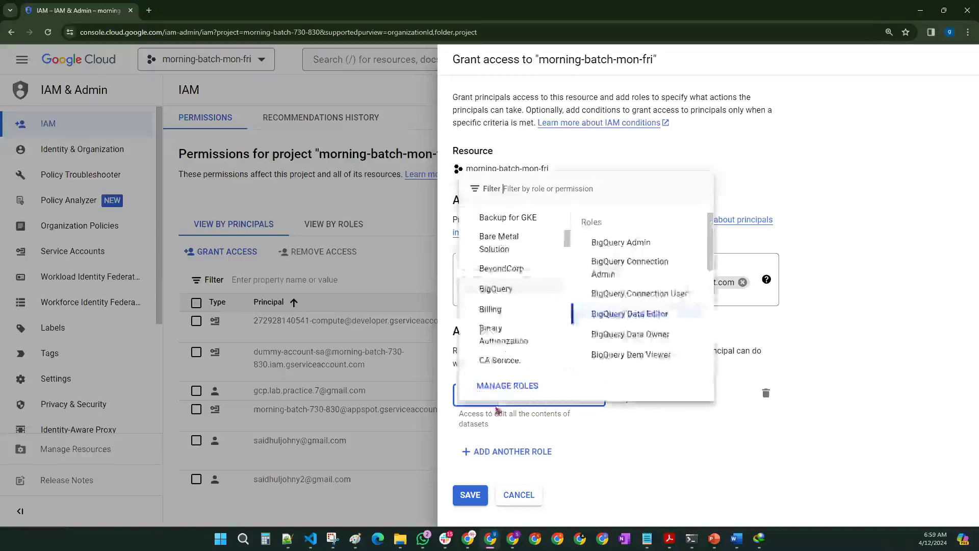
{"action": "left_click", "coordinate": [670, 458]}
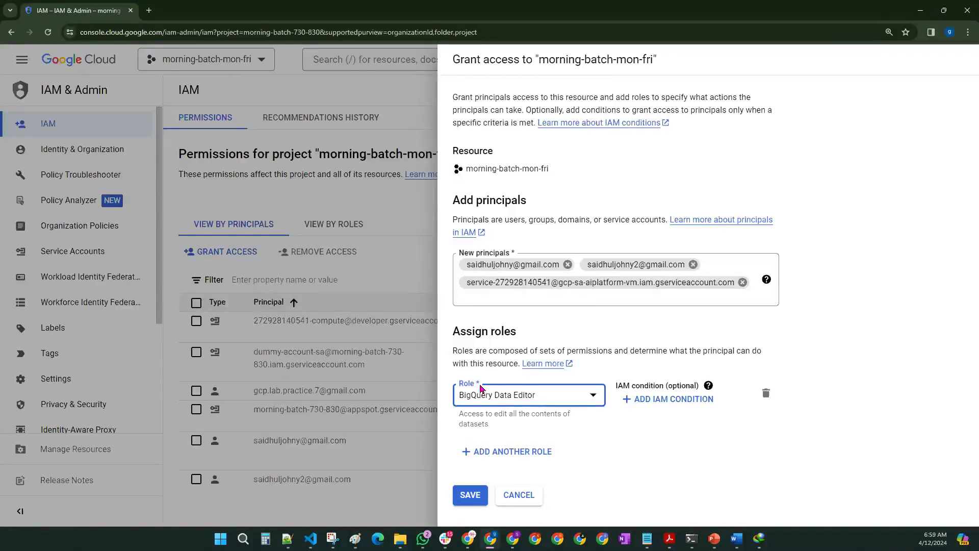
{"action": "left_click_drag", "start_coordinate": [452, 332], "coordinate": [527, 335]}
Step: Show the Basic, Custom and By product or service role groups, then switch to Paint
{"action": "left_click", "coordinate": [532, 397]}
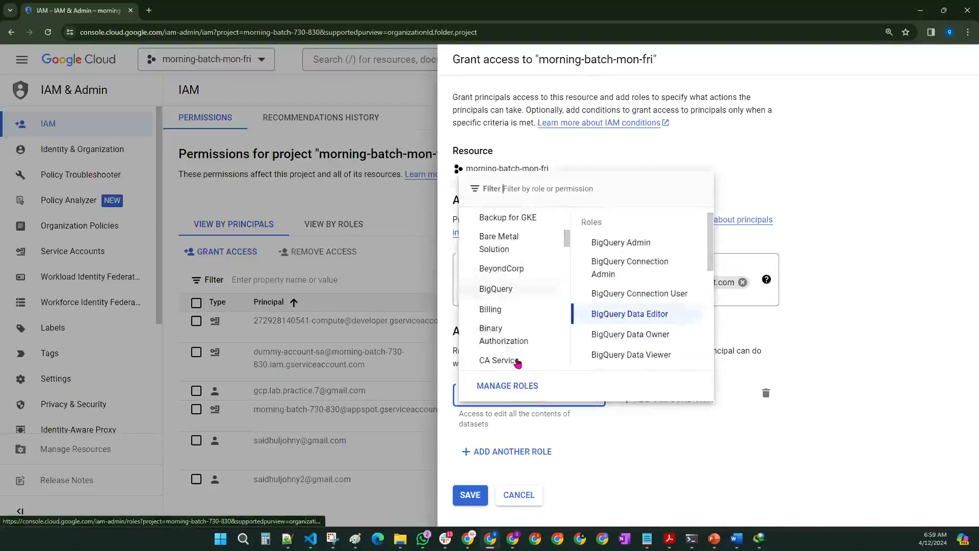
{"action": "scroll", "coordinate": [520, 326], "scroll_direction": "up", "scroll_amount": 5}
{"action": "scroll", "coordinate": [564, 234], "scroll_direction": "up", "scroll_amount": 2}
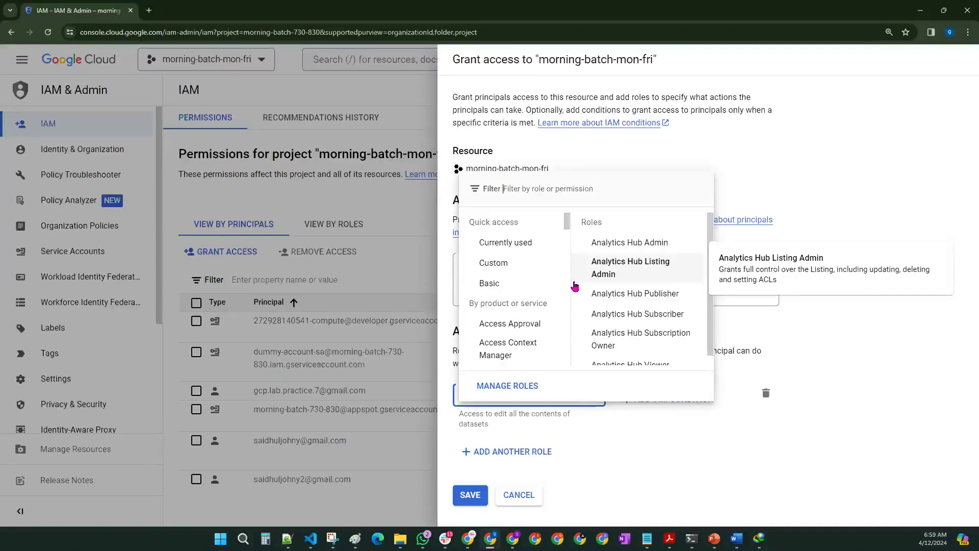
{"action": "left_click", "coordinate": [505, 283]}
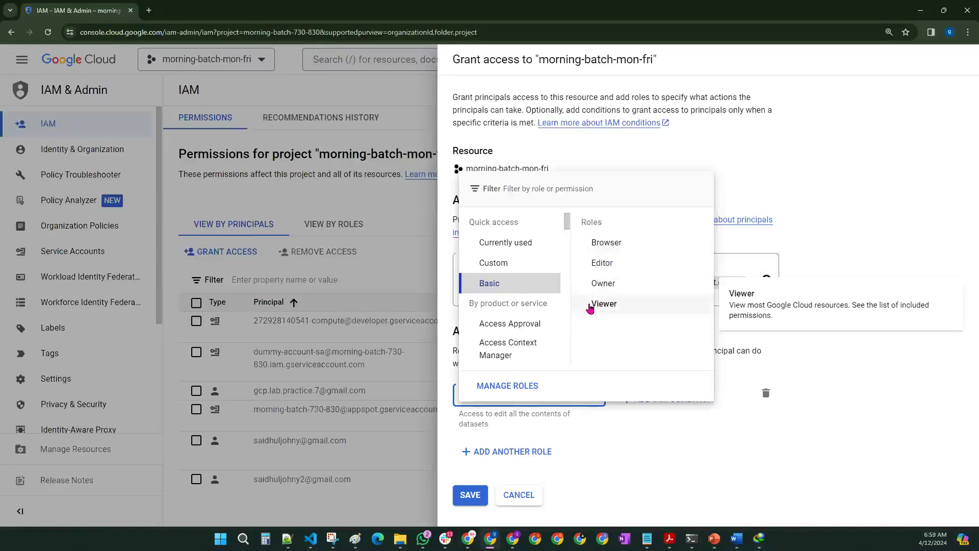
{"action": "left_click", "coordinate": [516, 262]}
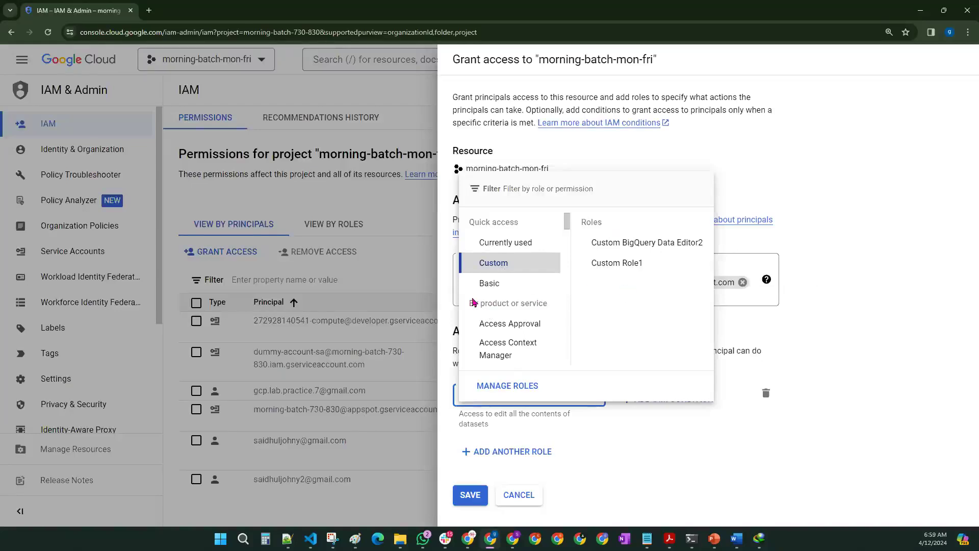
{"action": "left_click_drag", "start_coordinate": [470, 304], "coordinate": [551, 306]}
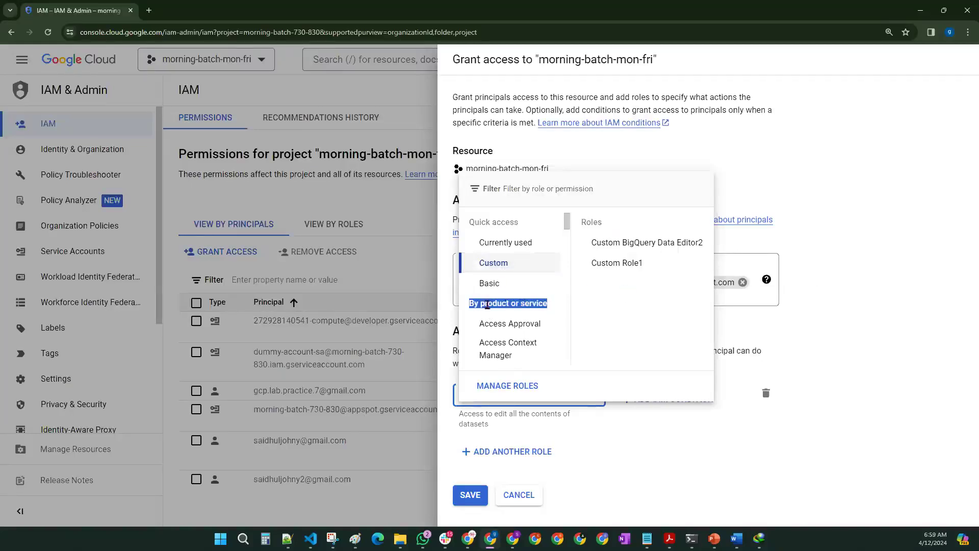
{"action": "left_click", "coordinate": [535, 322]}
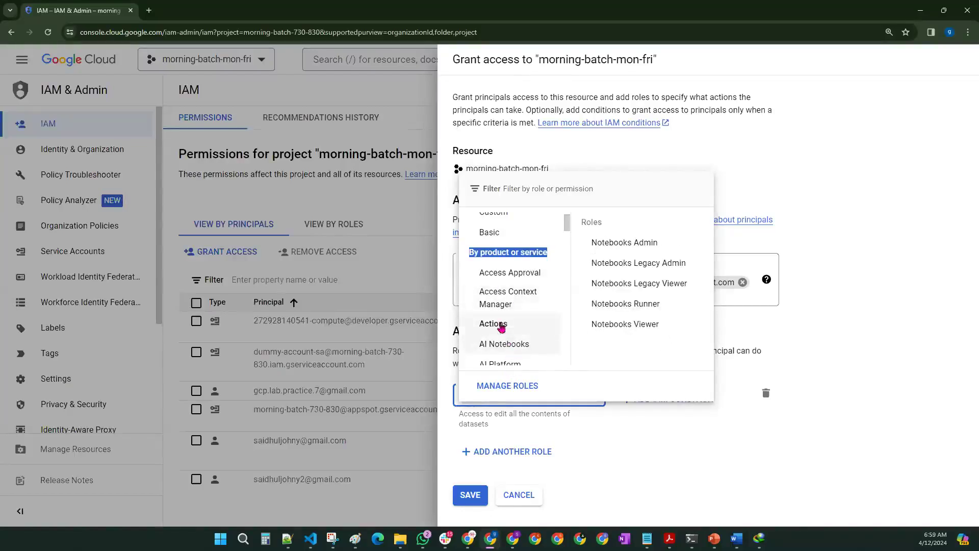
{"action": "left_click", "coordinate": [356, 539]}
{"action": "scroll", "coordinate": [129, 247], "scroll_direction": "down", "scroll_amount": 15}
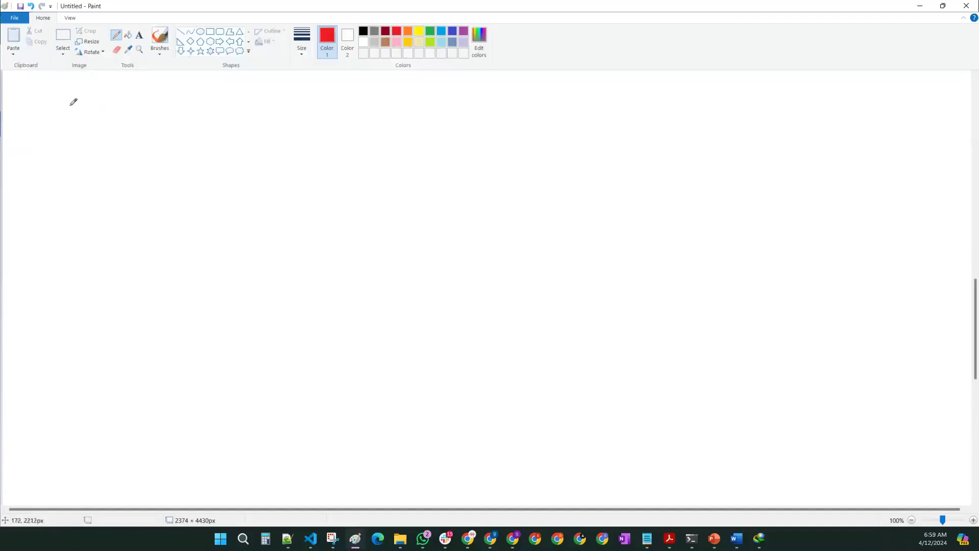
Step: Handwrite Basic, Pre-defined and Custom Role in red on the canvas
{"action": "mouse_move", "coordinate": [263, 106]}
{"action": "left_mouse_down"}
{"action": "mouse_move", "coordinate": [262, 138]}
{"action": "mouse_move", "coordinate": [264, 107]}
{"action": "mouse_move", "coordinate": [266, 120]}
{"action": "mouse_move", "coordinate": [314, 125]}
{"action": "mouse_move", "coordinate": [314, 139]}
{"action": "mouse_move", "coordinate": [334, 134]}
{"action": "left_mouse_up"}
{"action": "left_click", "coordinate": [314, 116]}
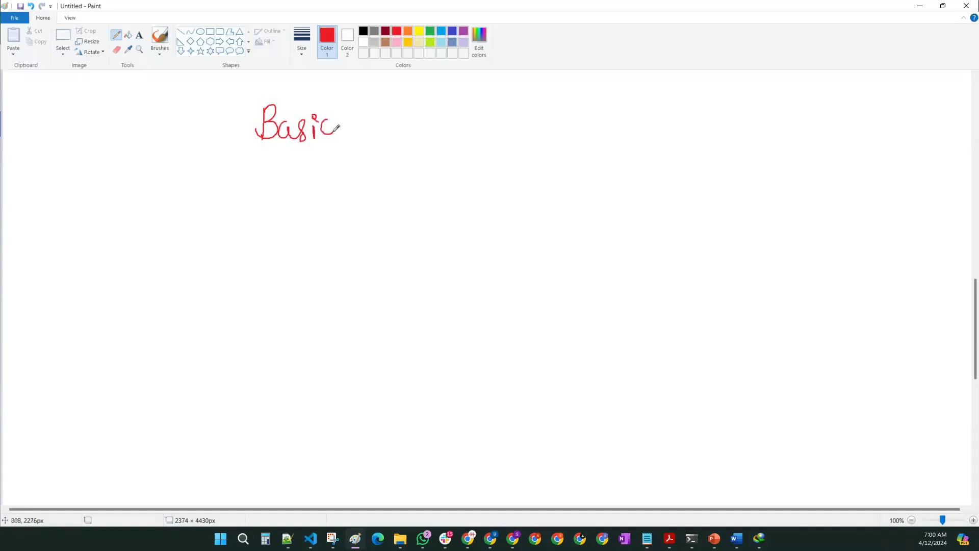
{"action": "mouse_move", "coordinate": [258, 218]}
{"action": "left_mouse_down"}
{"action": "mouse_move", "coordinate": [255, 258]}
{"action": "mouse_move", "coordinate": [261, 232]}
{"action": "mouse_move", "coordinate": [298, 219]}
{"action": "mouse_move", "coordinate": [334, 223]}
{"action": "mouse_move", "coordinate": [357, 204]}
{"action": "mouse_move", "coordinate": [377, 224]}
{"action": "mouse_move", "coordinate": [389, 202]}
{"action": "mouse_move", "coordinate": [400, 224]}
{"action": "mouse_move", "coordinate": [433, 214]}
{"action": "mouse_move", "coordinate": [436, 225]}
{"action": "left_mouse_up"}
{"action": "left_click", "coordinate": [275, 235]}
{"action": "left_click", "coordinate": [399, 213]}
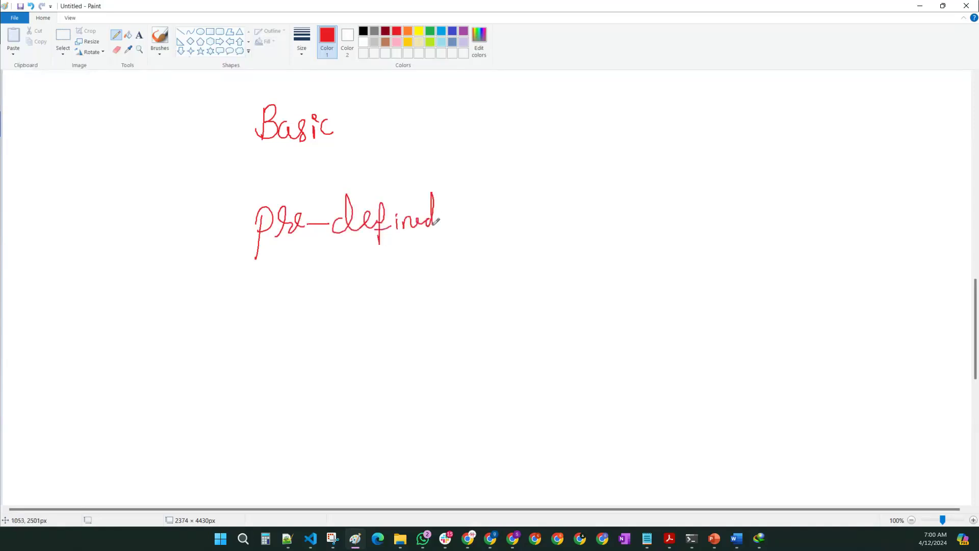
{"action": "mouse_move", "coordinate": [280, 340]}
{"action": "left_mouse_down"}
{"action": "mouse_move", "coordinate": [214, 394]}
{"action": "mouse_move", "coordinate": [275, 368]}
{"action": "mouse_move", "coordinate": [278, 391]}
{"action": "left_mouse_up"}
{"action": "mouse_move", "coordinate": [289, 357]}
{"action": "left_mouse_down"}
{"action": "mouse_move", "coordinate": [309, 380]}
{"action": "mouse_move", "coordinate": [358, 357]}
{"action": "mouse_move", "coordinate": [367, 378]}
{"action": "mouse_move", "coordinate": [393, 345]}
{"action": "mouse_move", "coordinate": [411, 372]}
{"action": "left_mouse_up"}
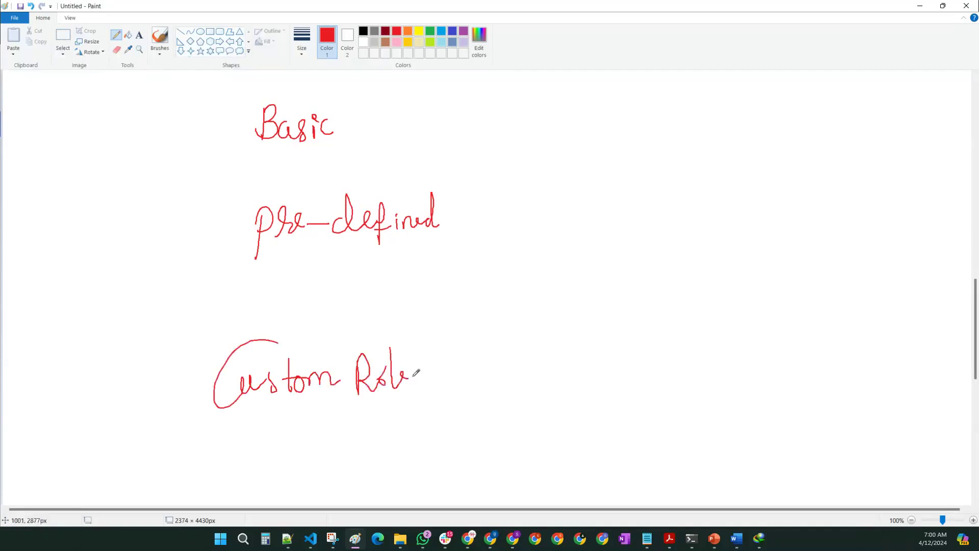
Step: In black, draw branching arrows from 'google' to Basic and Pre-defined
{"action": "left_click", "coordinate": [363, 31]}
{"action": "mouse_move", "coordinate": [231, 129]}
{"action": "left_mouse_down"}
{"action": "mouse_move", "coordinate": [159, 180]}
{"action": "mouse_move", "coordinate": [229, 211]}
{"action": "left_mouse_up"}
{"action": "left_click_drag", "start_coordinate": [231, 131], "coordinate": [239, 138]}
{"action": "mouse_move", "coordinate": [226, 211]}
{"action": "left_mouse_down"}
{"action": "mouse_move", "coordinate": [238, 204]}
{"action": "mouse_move", "coordinate": [238, 220]}
{"action": "left_mouse_up"}
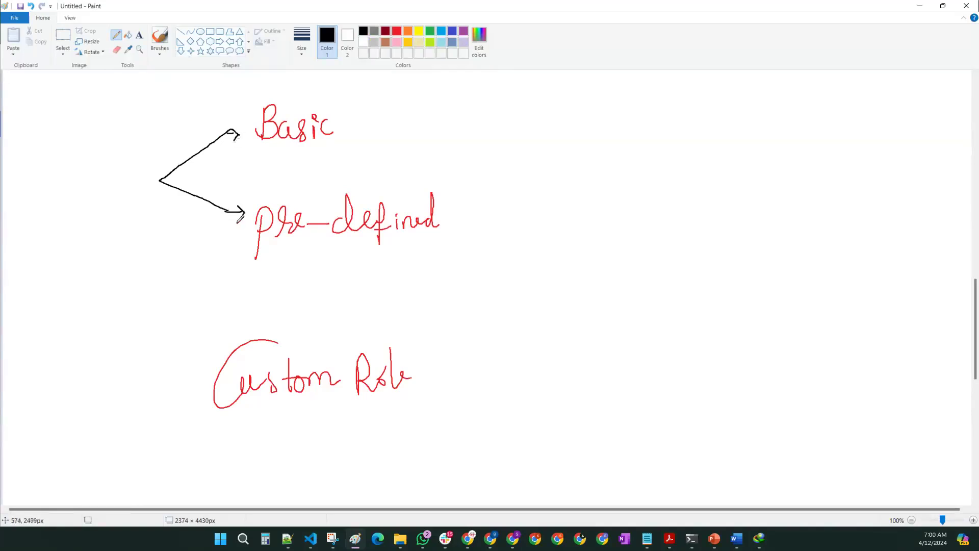
{"action": "mouse_move", "coordinate": [75, 176]}
{"action": "left_mouse_down"}
{"action": "mouse_move", "coordinate": [77, 187]}
{"action": "mouse_move", "coordinate": [96, 180]}
{"action": "mouse_move", "coordinate": [90, 197]}
{"action": "left_mouse_up"}
{"action": "mouse_move", "coordinate": [111, 156]}
{"action": "left_mouse_down"}
{"action": "mouse_move", "coordinate": [113, 189]}
{"action": "mouse_move", "coordinate": [127, 190]}
{"action": "left_mouse_up"}
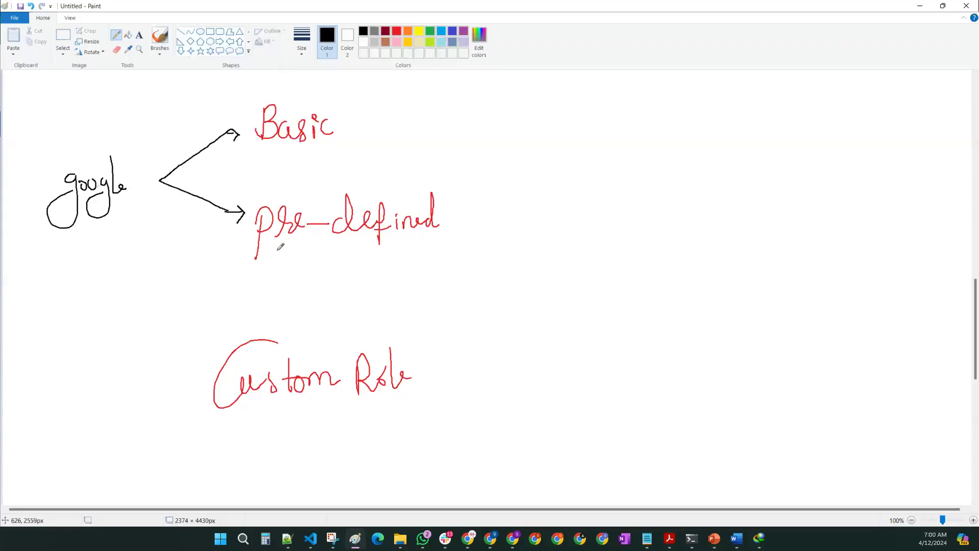
Step: Draw 'User →' before Custom Role and write 'Basic : V, E, B, O' circled
{"action": "mouse_move", "coordinate": [142, 388]}
{"action": "left_mouse_down"}
{"action": "mouse_move", "coordinate": [200, 387]}
{"action": "mouse_move", "coordinate": [187, 396]}
{"action": "left_mouse_up"}
{"action": "mouse_move", "coordinate": [50, 365]}
{"action": "left_mouse_down"}
{"action": "mouse_move", "coordinate": [80, 357]}
{"action": "mouse_move", "coordinate": [93, 397]}
{"action": "mouse_move", "coordinate": [122, 400]}
{"action": "mouse_move", "coordinate": [136, 383]}
{"action": "left_mouse_up"}
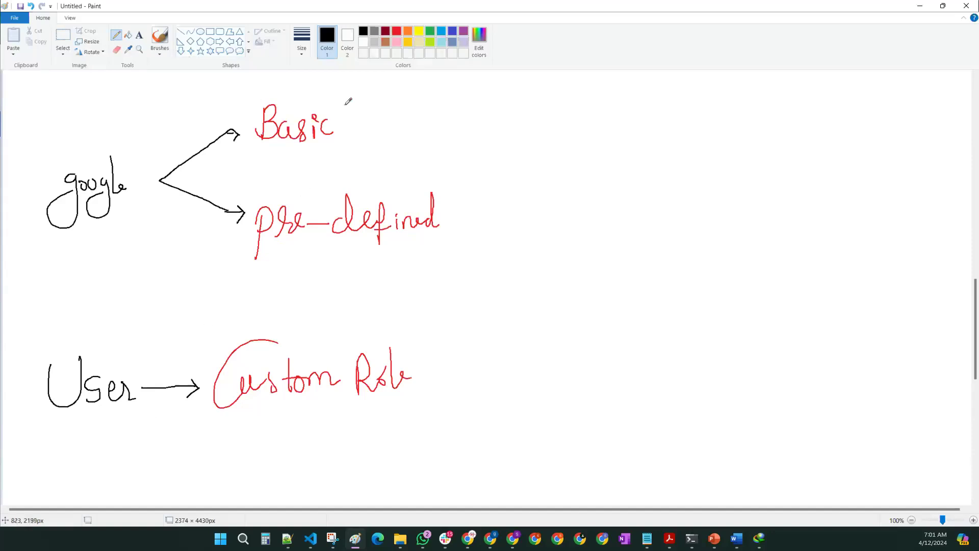
{"action": "left_click", "coordinate": [368, 109]}
{"action": "left_click", "coordinate": [372, 130]}
{"action": "mouse_move", "coordinate": [419, 105]}
{"action": "left_mouse_down"}
{"action": "mouse_move", "coordinate": [424, 127]}
{"action": "mouse_move", "coordinate": [431, 106]}
{"action": "mouse_move", "coordinate": [424, 142]}
{"action": "left_mouse_up"}
{"action": "mouse_move", "coordinate": [457, 109]}
{"action": "left_mouse_down"}
{"action": "mouse_move", "coordinate": [447, 110]}
{"action": "mouse_move", "coordinate": [464, 140]}
{"action": "left_mouse_up"}
{"action": "mouse_move", "coordinate": [481, 109]}
{"action": "left_mouse_down"}
{"action": "mouse_move", "coordinate": [481, 130]}
{"action": "mouse_move", "coordinate": [527, 128]}
{"action": "left_mouse_up"}
{"action": "mouse_move", "coordinate": [525, 87]}
{"action": "left_mouse_down"}
{"action": "mouse_move", "coordinate": [410, 97]}
{"action": "mouse_move", "coordinate": [416, 141]}
{"action": "mouse_move", "coordinate": [518, 143]}
{"action": "mouse_move", "coordinate": [540, 124]}
{"action": "mouse_move", "coordinate": [514, 86]}
{"action": "left_mouse_up"}
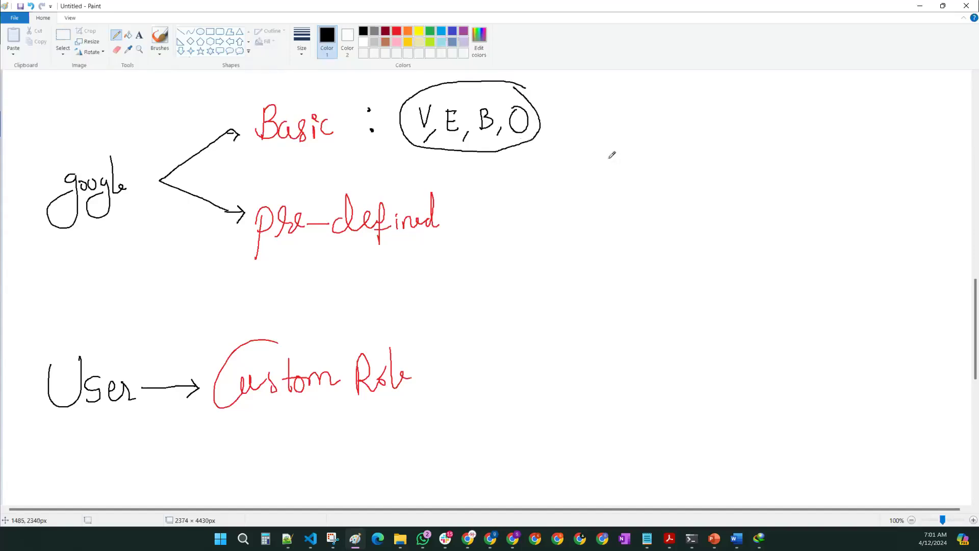
Step: Add an arrow from the circled list to 'most of gcp services', then minimize Paint
{"action": "mouse_move", "coordinate": [542, 123]}
{"action": "left_mouse_down"}
{"action": "mouse_move", "coordinate": [601, 122]}
{"action": "mouse_move", "coordinate": [589, 135]}
{"action": "mouse_move", "coordinate": [668, 125]}
{"action": "mouse_move", "coordinate": [674, 113]}
{"action": "mouse_move", "coordinate": [699, 128]}
{"action": "mouse_move", "coordinate": [707, 114]}
{"action": "left_mouse_up"}
{"action": "mouse_move", "coordinate": [737, 111]}
{"action": "left_mouse_down"}
{"action": "mouse_move", "coordinate": [729, 125]}
{"action": "mouse_move", "coordinate": [753, 140]}
{"action": "mouse_move", "coordinate": [758, 122]}
{"action": "left_mouse_up"}
{"action": "mouse_move", "coordinate": [786, 109]}
{"action": "left_mouse_down"}
{"action": "mouse_move", "coordinate": [797, 118]}
{"action": "mouse_move", "coordinate": [828, 109]}
{"action": "mouse_move", "coordinate": [862, 116]}
{"action": "left_mouse_up"}
{"action": "left_click_drag", "start_coordinate": [864, 108], "coordinate": [903, 114]}
{"action": "left_click_drag", "start_coordinate": [891, 101], "coordinate": [921, 119]}
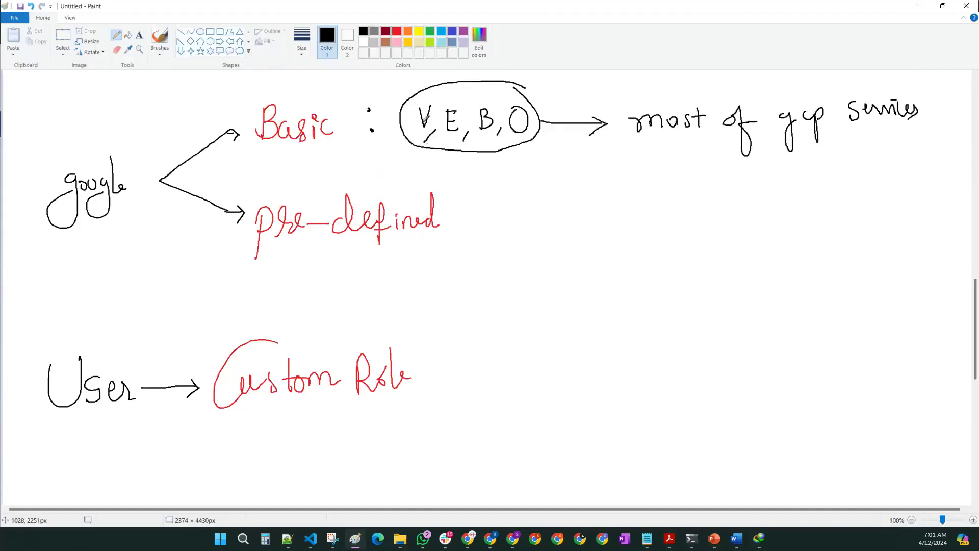
{"action": "left_click", "coordinate": [921, 6]}
{"action": "scroll", "coordinate": [496, 276], "scroll_direction": "up", "scroll_amount": 3}
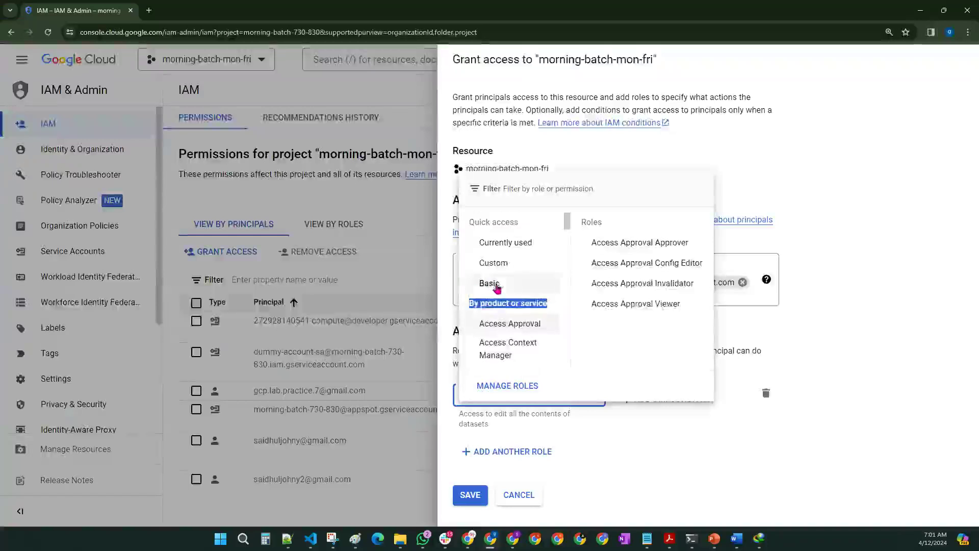
Step: Change the grant's role to the Basic Editor role, then return to Paint
{"action": "left_click", "coordinate": [495, 286]}
{"action": "left_click", "coordinate": [604, 264]}
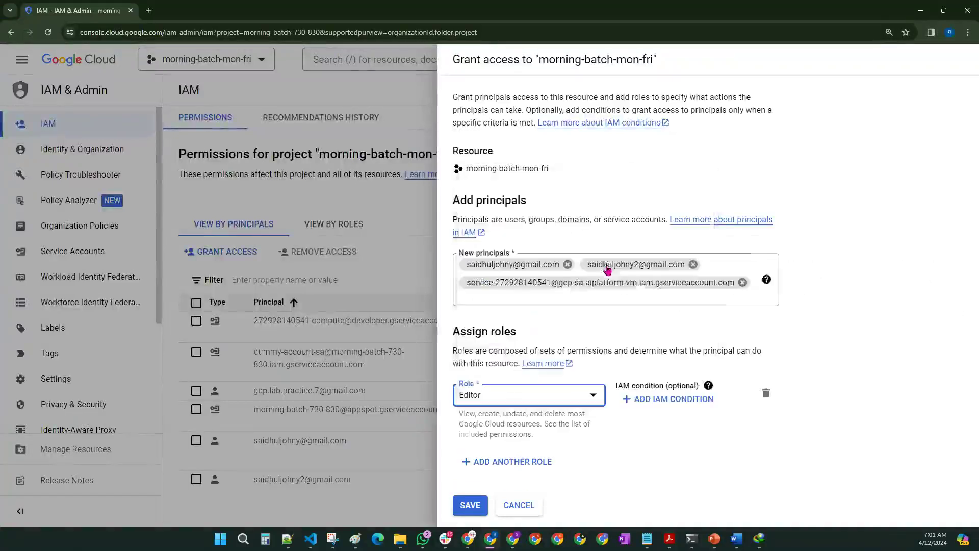
{"action": "left_click", "coordinate": [680, 472]}
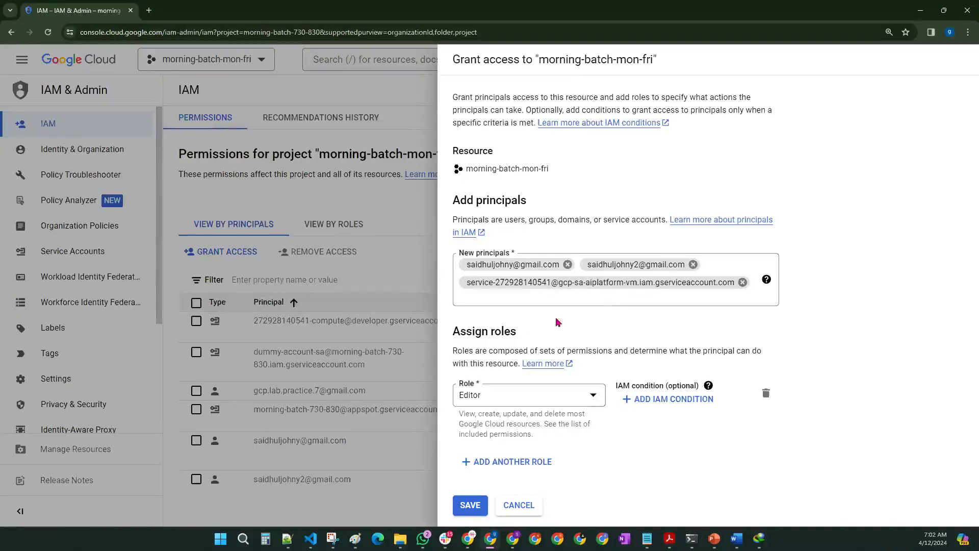
{"action": "left_click", "coordinate": [356, 539]}
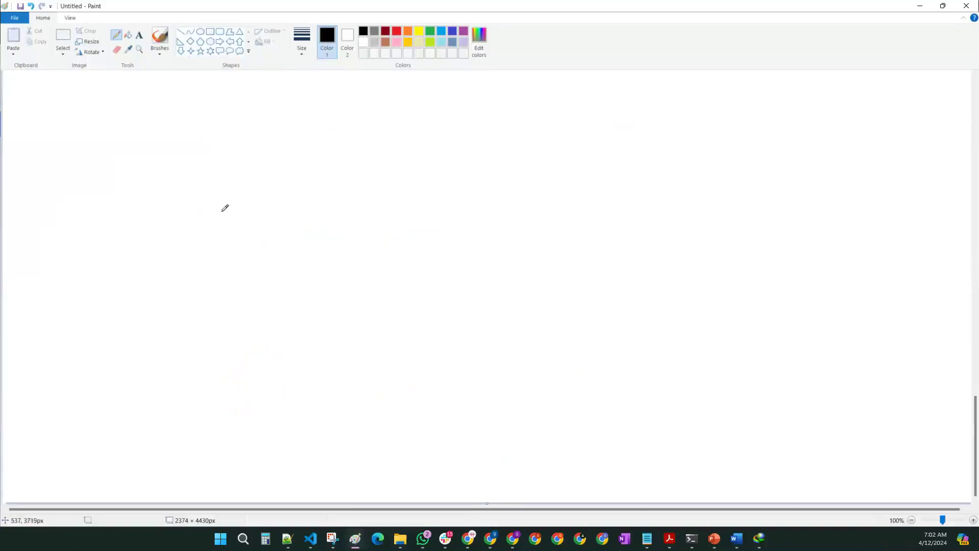
Step: Write 'User → editor Role →' across the blank canvas
{"action": "mouse_move", "coordinate": [239, 202]}
{"action": "left_mouse_down"}
{"action": "mouse_move", "coordinate": [257, 218]}
{"action": "mouse_move", "coordinate": [260, 200]}
{"action": "left_mouse_up"}
{"action": "mouse_move", "coordinate": [277, 206]}
{"action": "left_mouse_down"}
{"action": "mouse_move", "coordinate": [284, 219]}
{"action": "mouse_move", "coordinate": [293, 206]}
{"action": "mouse_move", "coordinate": [396, 216]}
{"action": "left_mouse_up"}
{"action": "mouse_move", "coordinate": [383, 211]}
{"action": "left_mouse_down"}
{"action": "mouse_move", "coordinate": [384, 227]}
{"action": "mouse_move", "coordinate": [442, 225]}
{"action": "mouse_move", "coordinate": [455, 203]}
{"action": "mouse_move", "coordinate": [493, 208]}
{"action": "mouse_move", "coordinate": [519, 226]}
{"action": "mouse_move", "coordinate": [516, 214]}
{"action": "mouse_move", "coordinate": [551, 225]}
{"action": "left_mouse_up"}
{"action": "mouse_move", "coordinate": [555, 190]}
{"action": "left_mouse_down"}
{"action": "mouse_move", "coordinate": [564, 214]}
{"action": "mouse_move", "coordinate": [583, 223]}
{"action": "left_mouse_up"}
{"action": "mouse_move", "coordinate": [598, 217]}
{"action": "left_mouse_down"}
{"action": "mouse_move", "coordinate": [679, 218]}
{"action": "mouse_move", "coordinate": [668, 227]}
{"action": "left_mouse_up"}
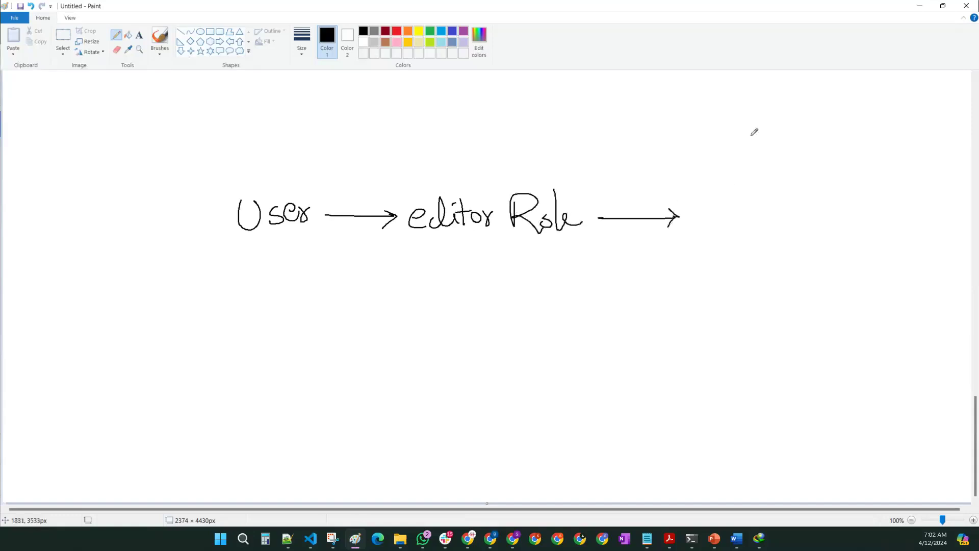
Step: Draw a tall box titled Access and write 'All the Services' inside in indigo
{"action": "mouse_move", "coordinate": [766, 131]}
{"action": "left_mouse_down"}
{"action": "mouse_move", "coordinate": [772, 101]}
{"action": "mouse_move", "coordinate": [782, 129]}
{"action": "mouse_move", "coordinate": [783, 114]}
{"action": "mouse_move", "coordinate": [843, 122]}
{"action": "left_mouse_up"}
{"action": "left_click_drag", "start_coordinate": [776, 96], "coordinate": [770, 102]}
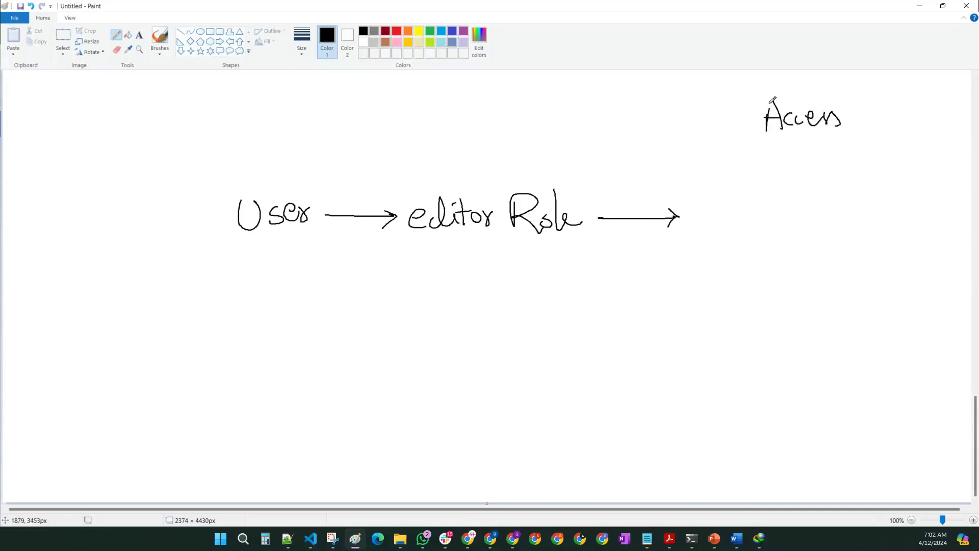
{"action": "mouse_move", "coordinate": [724, 162]}
{"action": "left_mouse_down"}
{"action": "mouse_move", "coordinate": [728, 371]}
{"action": "mouse_move", "coordinate": [850, 396]}
{"action": "mouse_move", "coordinate": [880, 175]}
{"action": "mouse_move", "coordinate": [773, 159]}
{"action": "mouse_move", "coordinate": [717, 168]}
{"action": "left_mouse_up"}
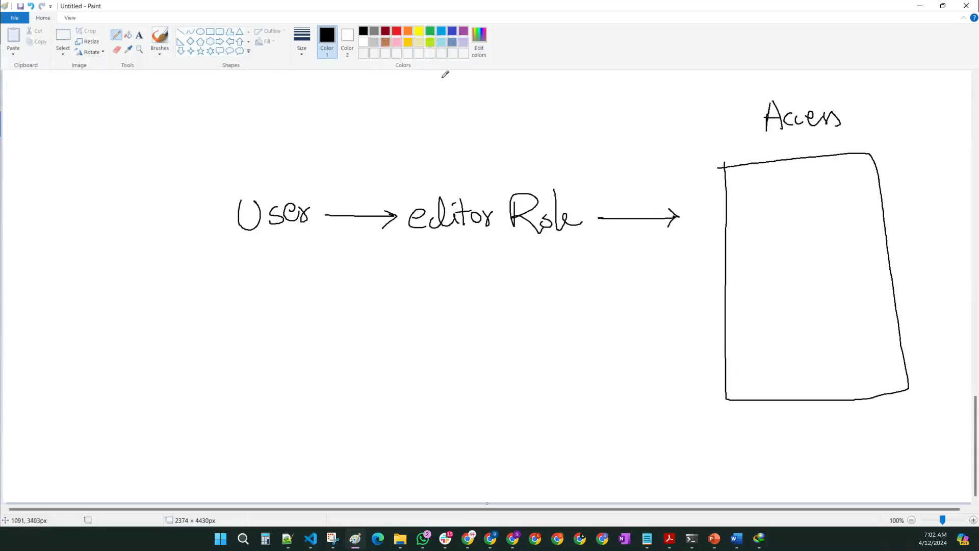
{"action": "left_click", "coordinate": [453, 34]}
{"action": "mouse_move", "coordinate": [755, 225]}
{"action": "left_mouse_down"}
{"action": "mouse_move", "coordinate": [744, 262]}
{"action": "mouse_move", "coordinate": [764, 262]}
{"action": "left_mouse_up"}
{"action": "mouse_move", "coordinate": [746, 248]}
{"action": "left_mouse_down"}
{"action": "mouse_move", "coordinate": [761, 247]}
{"action": "mouse_move", "coordinate": [774, 264]}
{"action": "left_mouse_up"}
{"action": "left_click_drag", "start_coordinate": [778, 228], "coordinate": [779, 265]}
{"action": "left_click_drag", "start_coordinate": [804, 229], "coordinate": [808, 265]}
{"action": "mouse_move", "coordinate": [793, 248]}
{"action": "left_mouse_down"}
{"action": "mouse_move", "coordinate": [821, 244]}
{"action": "mouse_move", "coordinate": [831, 264]}
{"action": "mouse_move", "coordinate": [846, 261]}
{"action": "left_mouse_up"}
{"action": "mouse_move", "coordinate": [776, 315]}
{"action": "left_mouse_down"}
{"action": "mouse_move", "coordinate": [758, 333]}
{"action": "mouse_move", "coordinate": [787, 332]}
{"action": "mouse_move", "coordinate": [822, 312]}
{"action": "mouse_move", "coordinate": [850, 328]}
{"action": "mouse_move", "coordinate": [839, 314]}
{"action": "mouse_move", "coordinate": [842, 332]}
{"action": "left_mouse_up"}
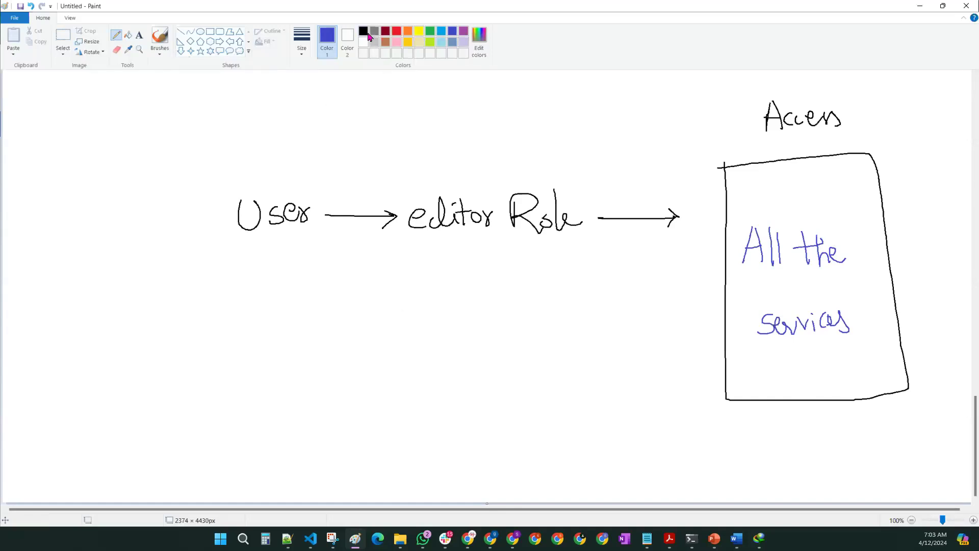
Step: In dark red, draw a down arrow from User to a circled BQ, DP, GCS list
{"action": "left_click", "coordinate": [385, 32]}
{"action": "mouse_move", "coordinate": [260, 287]}
{"action": "left_mouse_down"}
{"action": "mouse_move", "coordinate": [266, 309]}
{"action": "mouse_move", "coordinate": [283, 288]}
{"action": "left_mouse_up"}
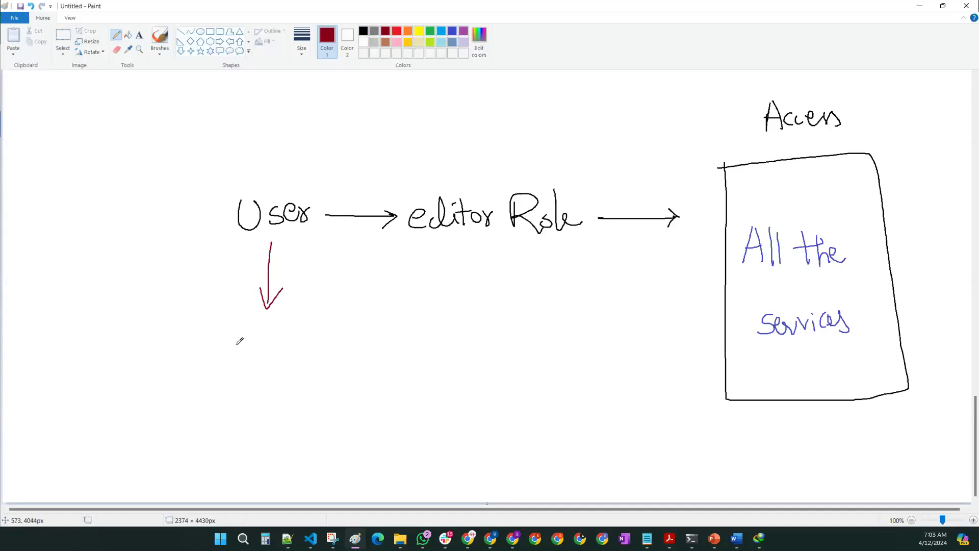
{"action": "mouse_move", "coordinate": [260, 346]}
{"action": "left_mouse_down"}
{"action": "mouse_move", "coordinate": [270, 325]}
{"action": "mouse_move", "coordinate": [261, 345]}
{"action": "mouse_move", "coordinate": [276, 325]}
{"action": "mouse_move", "coordinate": [298, 343]}
{"action": "left_mouse_up"}
{"action": "left_click_drag", "start_coordinate": [261, 371], "coordinate": [260, 393]}
{"action": "left_click_drag", "start_coordinate": [282, 375], "coordinate": [284, 396]}
{"action": "left_click_drag", "start_coordinate": [284, 372], "coordinate": [283, 383]}
{"action": "mouse_move", "coordinate": [264, 419]}
{"action": "left_mouse_down"}
{"action": "mouse_move", "coordinate": [263, 434]}
{"action": "mouse_move", "coordinate": [296, 433]}
{"action": "mouse_move", "coordinate": [291, 425]}
{"action": "mouse_move", "coordinate": [281, 449]}
{"action": "left_mouse_up"}
{"action": "mouse_move", "coordinate": [297, 314]}
{"action": "left_mouse_down"}
{"action": "mouse_move", "coordinate": [228, 422]}
{"action": "mouse_move", "coordinate": [319, 442]}
{"action": "mouse_move", "coordinate": [301, 312]}
{"action": "left_mouse_up"}
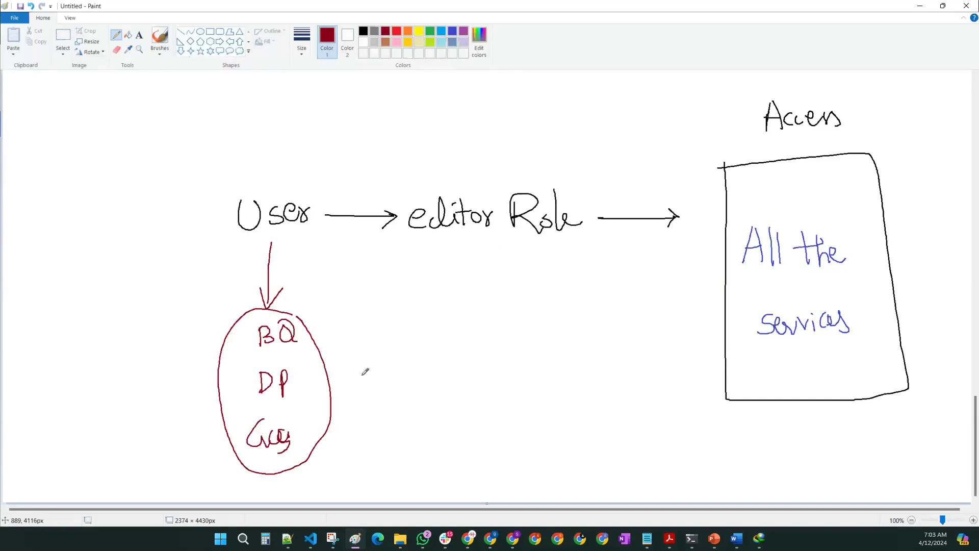
Step: Add '+ All other Svs' beside the circle and switch back to black
{"action": "left_click_drag", "start_coordinate": [351, 383], "coordinate": [380, 382]}
{"action": "mouse_move", "coordinate": [365, 375]}
{"action": "left_mouse_down"}
{"action": "mouse_move", "coordinate": [365, 397]}
{"action": "mouse_move", "coordinate": [415, 363]}
{"action": "mouse_move", "coordinate": [423, 396]}
{"action": "left_mouse_up"}
{"action": "mouse_move", "coordinate": [410, 383]}
{"action": "left_mouse_down"}
{"action": "mouse_move", "coordinate": [423, 383]}
{"action": "mouse_move", "coordinate": [429, 399]}
{"action": "left_mouse_up"}
{"action": "mouse_move", "coordinate": [432, 357]}
{"action": "left_mouse_down"}
{"action": "mouse_move", "coordinate": [455, 378]}
{"action": "mouse_move", "coordinate": [466, 369]}
{"action": "mouse_move", "coordinate": [479, 388]}
{"action": "mouse_move", "coordinate": [502, 371]}
{"action": "left_mouse_up"}
{"action": "mouse_move", "coordinate": [531, 367]}
{"action": "left_mouse_down"}
{"action": "mouse_move", "coordinate": [519, 388]}
{"action": "mouse_move", "coordinate": [557, 383]}
{"action": "mouse_move", "coordinate": [548, 376]}
{"action": "left_mouse_up"}
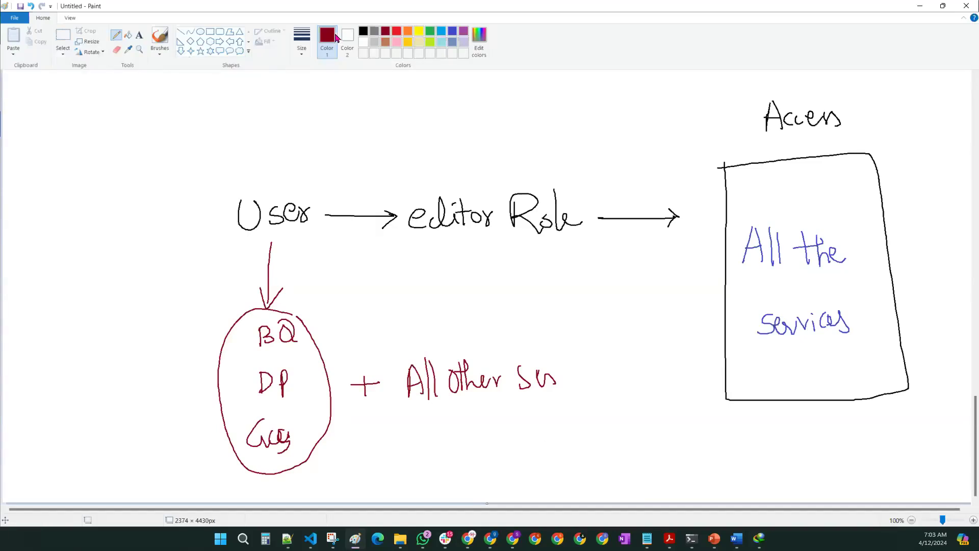
{"action": "left_click", "coordinate": [363, 31]}
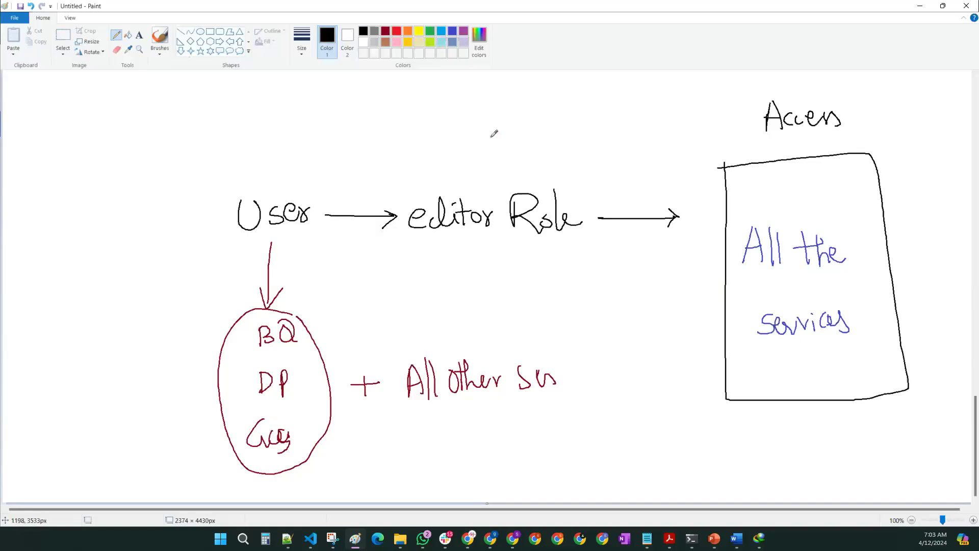
Step: Write Viewer Role and Owner Role around editor Role, each with an arrow to the box
{"action": "mouse_move", "coordinate": [412, 137]}
{"action": "left_mouse_down"}
{"action": "mouse_move", "coordinate": [438, 144]}
{"action": "mouse_move", "coordinate": [442, 167]}
{"action": "mouse_move", "coordinate": [492, 145]}
{"action": "left_mouse_up"}
{"action": "mouse_move", "coordinate": [419, 253]}
{"action": "left_mouse_down"}
{"action": "mouse_move", "coordinate": [412, 261]}
{"action": "mouse_move", "coordinate": [421, 254]}
{"action": "mouse_move", "coordinate": [449, 276]}
{"action": "mouse_move", "coordinate": [520, 255]}
{"action": "mouse_move", "coordinate": [562, 279]}
{"action": "left_mouse_up"}
{"action": "mouse_move", "coordinate": [518, 136]}
{"action": "left_mouse_down"}
{"action": "mouse_move", "coordinate": [522, 174]}
{"action": "mouse_move", "coordinate": [547, 128]}
{"action": "mouse_move", "coordinate": [570, 165]}
{"action": "mouse_move", "coordinate": [704, 164]}
{"action": "left_mouse_up"}
{"action": "left_click_drag", "start_coordinate": [690, 157], "coordinate": [691, 172]}
{"action": "mouse_move", "coordinate": [582, 278]}
{"action": "left_mouse_down"}
{"action": "mouse_move", "coordinate": [699, 275]}
{"action": "mouse_move", "coordinate": [687, 289]}
{"action": "left_mouse_up"}
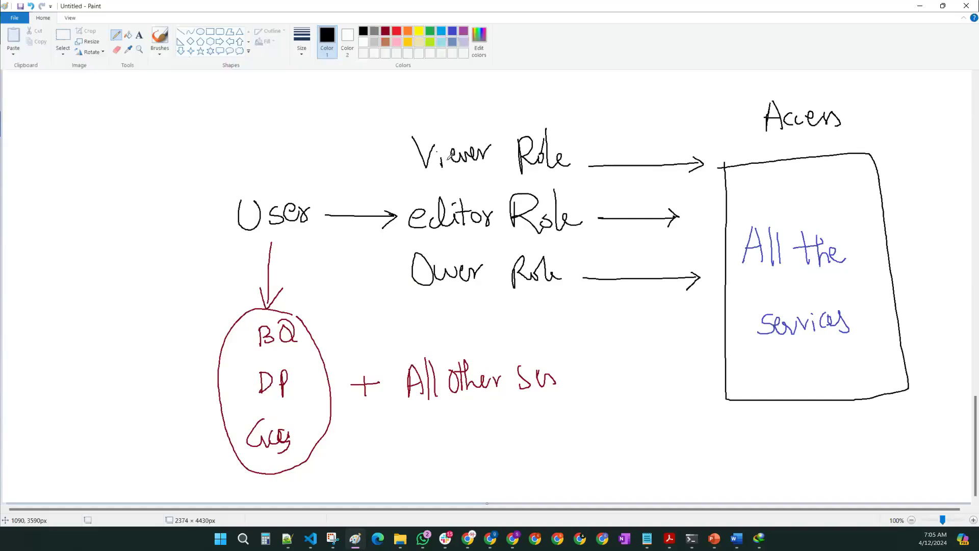
Step: In red, label the three roles 'Basic Role' and draw a rounded outline around them
{"action": "left_click", "coordinate": [396, 31]}
{"action": "mouse_move", "coordinate": [450, 87]}
{"action": "left_mouse_down"}
{"action": "mouse_move", "coordinate": [451, 104]}
{"action": "mouse_move", "coordinate": [494, 103]}
{"action": "left_mouse_up"}
{"action": "mouse_move", "coordinate": [511, 91]}
{"action": "left_mouse_down"}
{"action": "mouse_move", "coordinate": [506, 102]}
{"action": "mouse_move", "coordinate": [534, 94]}
{"action": "mouse_move", "coordinate": [542, 104]}
{"action": "left_mouse_up"}
{"action": "mouse_move", "coordinate": [553, 82]}
{"action": "left_mouse_down"}
{"action": "mouse_move", "coordinate": [552, 104]}
{"action": "mouse_move", "coordinate": [574, 105]}
{"action": "mouse_move", "coordinate": [479, 116]}
{"action": "mouse_move", "coordinate": [374, 247]}
{"action": "mouse_move", "coordinate": [461, 332]}
{"action": "mouse_move", "coordinate": [597, 260]}
{"action": "mouse_move", "coordinate": [582, 126]}
{"action": "mouse_move", "coordinate": [568, 127]}
{"action": "left_mouse_up"}
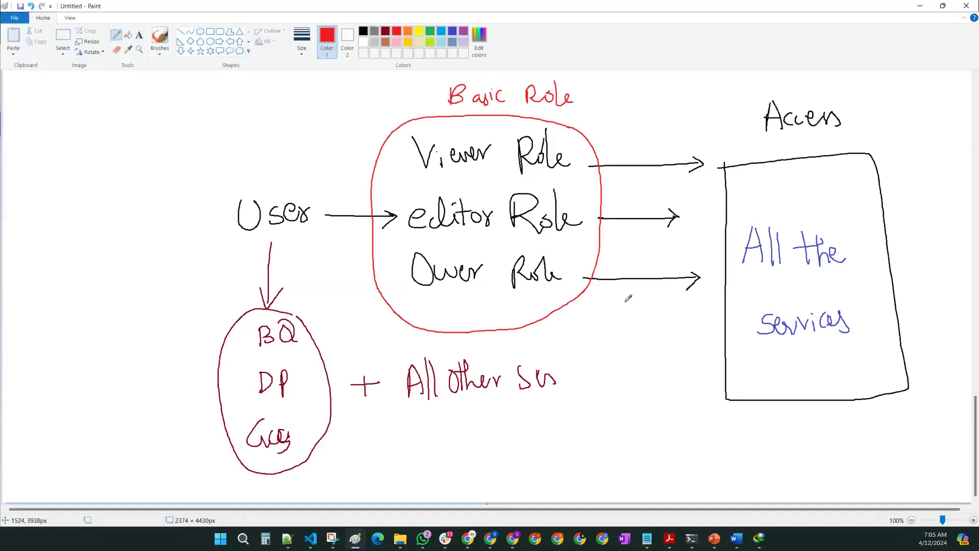
Step: Arrow Basic Role to 'Generic Role' and 'Fundamental Role', then rectangle-select the whole diagram
{"action": "left_click", "coordinate": [363, 31]}
{"action": "mouse_move", "coordinate": [435, 97]}
{"action": "left_mouse_down"}
{"action": "mouse_move", "coordinate": [308, 100]}
{"action": "mouse_move", "coordinate": [334, 114]}
{"action": "left_mouse_up"}
{"action": "mouse_move", "coordinate": [90, 98]}
{"action": "left_mouse_down"}
{"action": "mouse_move", "coordinate": [84, 125]}
{"action": "mouse_move", "coordinate": [136, 119]}
{"action": "mouse_move", "coordinate": [146, 102]}
{"action": "mouse_move", "coordinate": [219, 116]}
{"action": "left_mouse_up"}
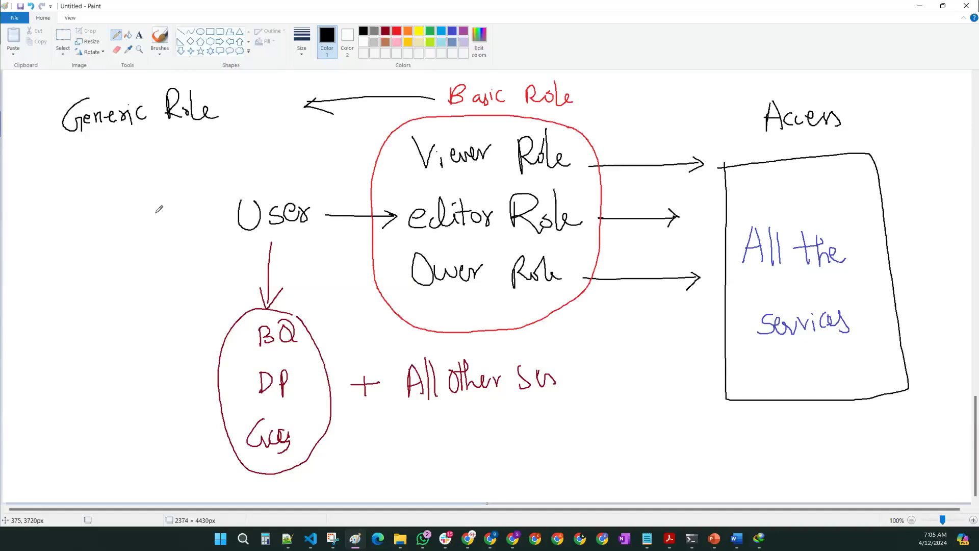
{"action": "left_click_drag", "start_coordinate": [56, 150], "coordinate": [59, 207]}
{"action": "mouse_move", "coordinate": [51, 151]}
{"action": "left_mouse_down"}
{"action": "mouse_move", "coordinate": [84, 164]}
{"action": "mouse_move", "coordinate": [105, 153]}
{"action": "mouse_move", "coordinate": [199, 155]}
{"action": "mouse_move", "coordinate": [224, 134]}
{"action": "left_mouse_up"}
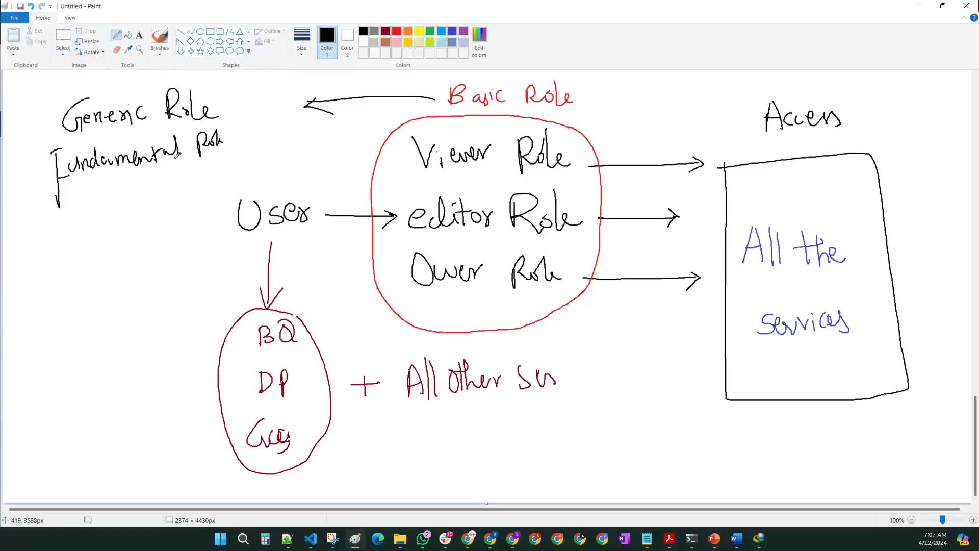
{"action": "left_click", "coordinate": [68, 40]}
{"action": "left_click_drag", "start_coordinate": [35, 76], "coordinate": [878, 451]}
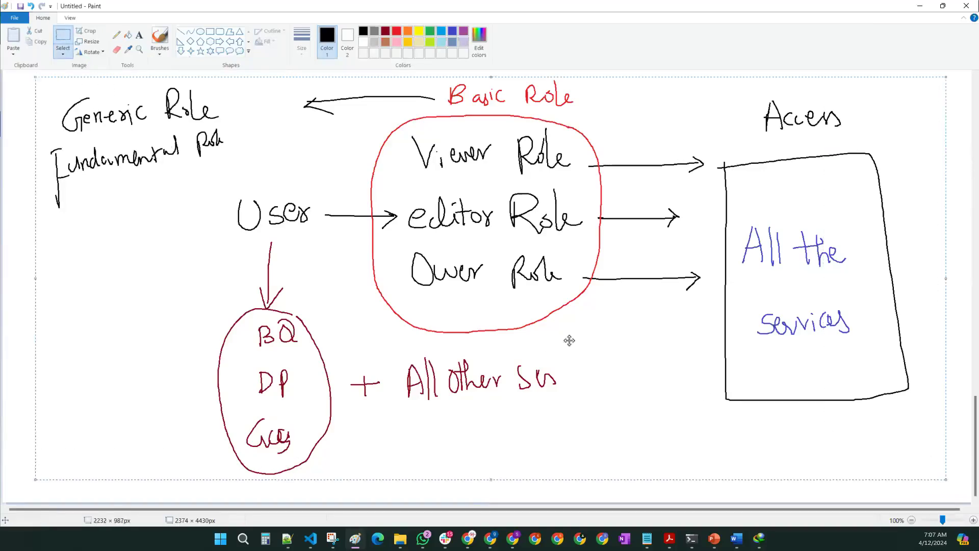
Step: Clear the earlier diagram off the Paint canvas
{"action": "scroll", "coordinate": [446, 321], "scroll_direction": "up", "scroll_amount": 5}
{"action": "scroll", "coordinate": [448, 322], "scroll_direction": "up", "scroll_amount": 15}
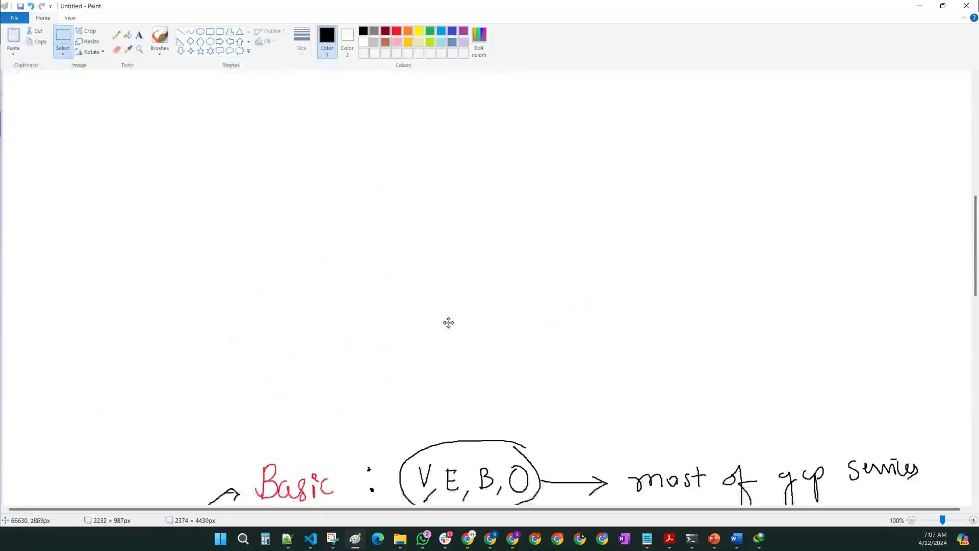
{"action": "left_click_drag", "start_coordinate": [80, 100], "coordinate": [800, 472]}
{"action": "key", "text": "Delete"}
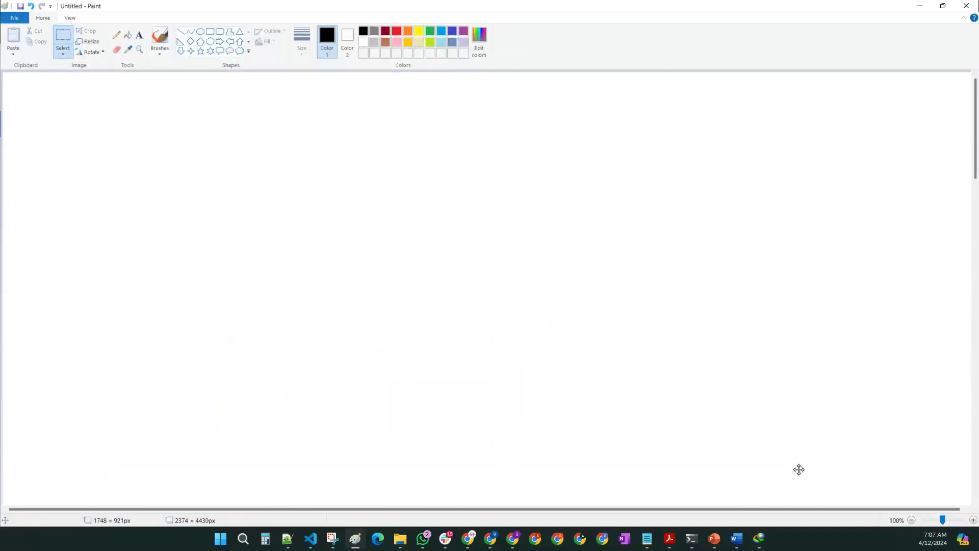
Step: Handwrite a red 'Pre-defined :-' heading and underline it in black
{"action": "left_click", "coordinate": [116, 35]}
{"action": "left_click", "coordinate": [396, 32]}
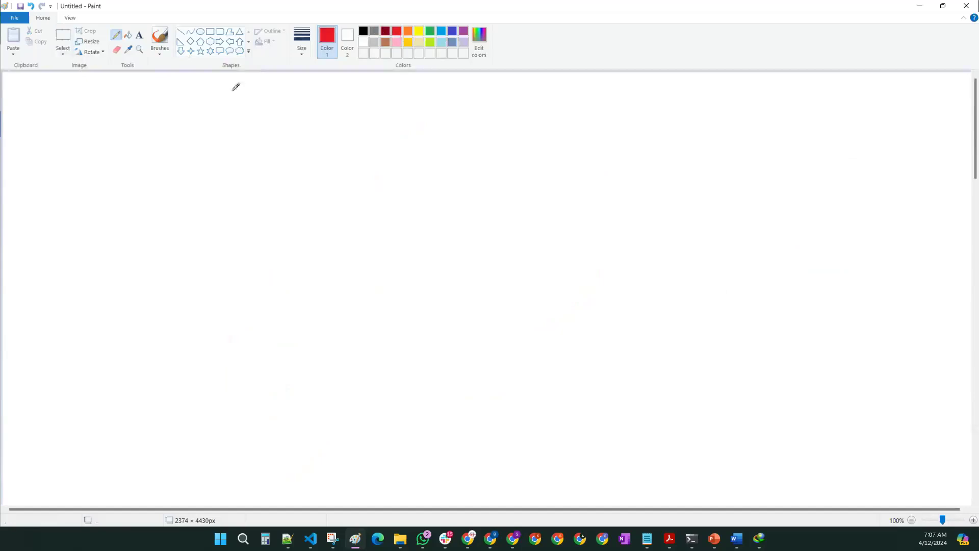
{"action": "mouse_move", "coordinate": [29, 99]}
{"action": "left_mouse_down"}
{"action": "mouse_move", "coordinate": [62, 120]}
{"action": "mouse_move", "coordinate": [133, 135]}
{"action": "mouse_move", "coordinate": [162, 97]}
{"action": "mouse_move", "coordinate": [155, 140]}
{"action": "mouse_move", "coordinate": [217, 119]}
{"action": "mouse_move", "coordinate": [250, 129]}
{"action": "mouse_move", "coordinate": [258, 120]}
{"action": "left_mouse_up"}
{"action": "left_click", "coordinate": [139, 35]}
{"action": "left_click", "coordinate": [128, 34]}
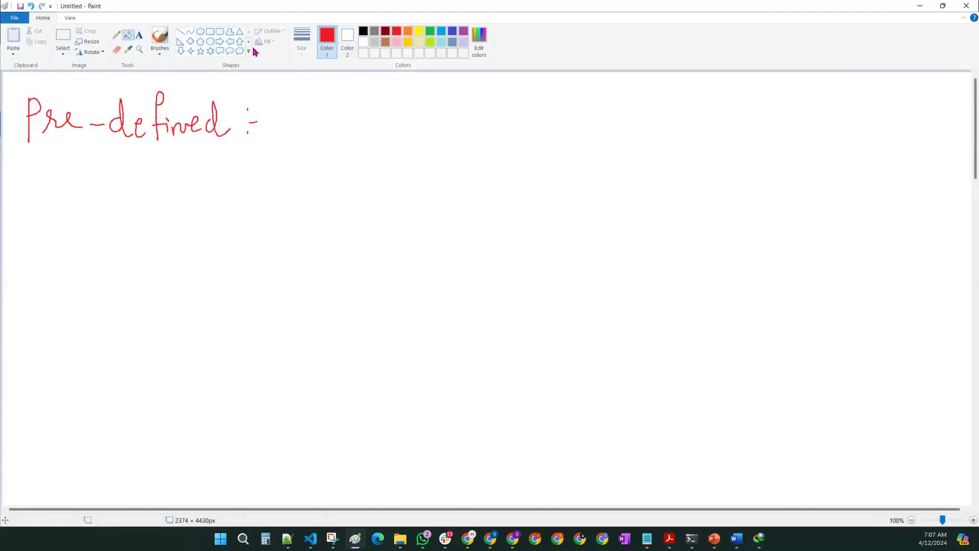
{"action": "left_click", "coordinate": [363, 31]}
{"action": "left_click", "coordinate": [116, 35]}
{"action": "left_click_drag", "start_coordinate": [2, 154], "coordinate": [243, 153]}
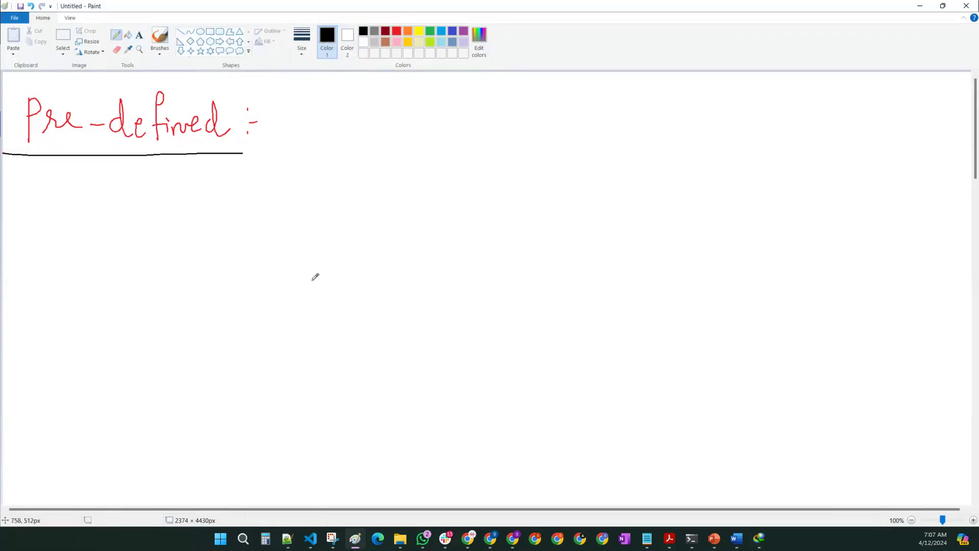
Step: Add arrowed notes 'Granular Roles' and 'specific to service' beneath the heading
{"action": "mouse_move", "coordinate": [128, 197]}
{"action": "left_mouse_down"}
{"action": "mouse_move", "coordinate": [211, 196]}
{"action": "mouse_move", "coordinate": [204, 206]}
{"action": "left_mouse_up"}
{"action": "mouse_move", "coordinate": [259, 188]}
{"action": "left_mouse_down"}
{"action": "mouse_move", "coordinate": [245, 208]}
{"action": "mouse_move", "coordinate": [371, 193]}
{"action": "left_mouse_up"}
{"action": "mouse_move", "coordinate": [404, 188]}
{"action": "left_mouse_down"}
{"action": "mouse_move", "coordinate": [411, 197]}
{"action": "mouse_move", "coordinate": [443, 173]}
{"action": "mouse_move", "coordinate": [465, 210]}
{"action": "left_mouse_up"}
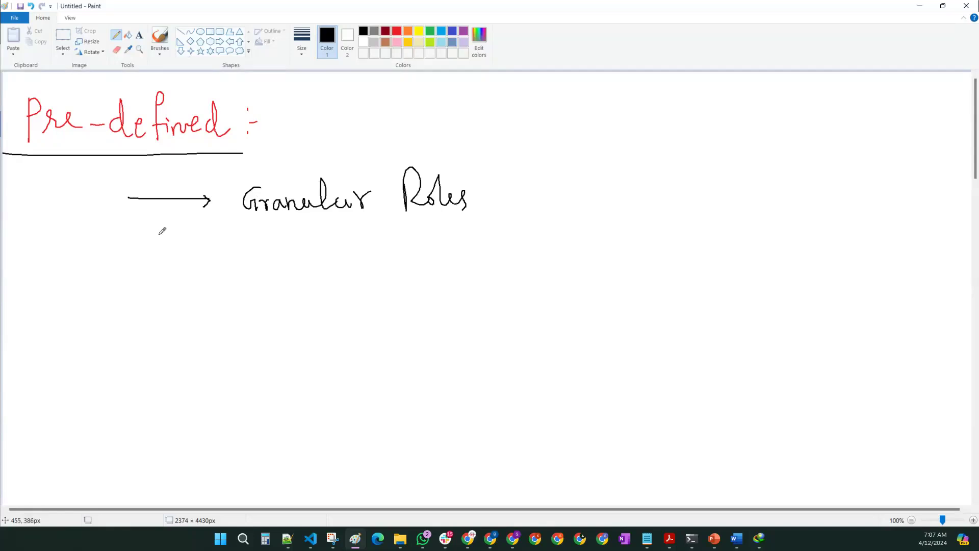
{"action": "mouse_move", "coordinate": [122, 266]}
{"action": "left_mouse_down"}
{"action": "mouse_move", "coordinate": [206, 267]}
{"action": "mouse_move", "coordinate": [192, 277]}
{"action": "left_mouse_up"}
{"action": "mouse_move", "coordinate": [250, 255]}
{"action": "left_mouse_down"}
{"action": "mouse_move", "coordinate": [288, 273]}
{"action": "mouse_move", "coordinate": [306, 247]}
{"action": "mouse_move", "coordinate": [296, 266]}
{"action": "mouse_move", "coordinate": [336, 273]}
{"action": "left_mouse_up"}
{"action": "mouse_move", "coordinate": [386, 254]}
{"action": "left_mouse_down"}
{"action": "mouse_move", "coordinate": [384, 280]}
{"action": "mouse_move", "coordinate": [411, 261]}
{"action": "mouse_move", "coordinate": [497, 261]}
{"action": "mouse_move", "coordinate": [502, 250]}
{"action": "mouse_move", "coordinate": [520, 260]}
{"action": "left_mouse_up"}
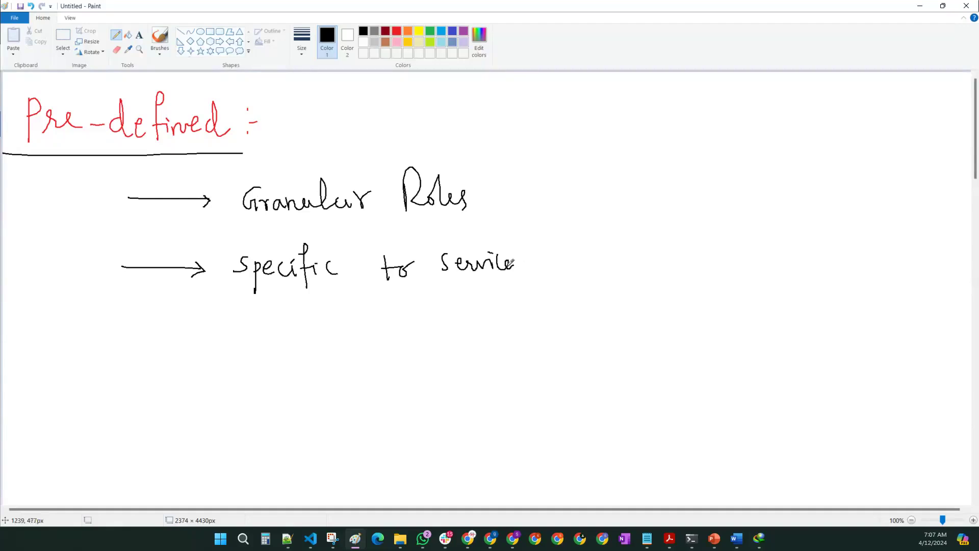
Step: Write 'BigQuery Data Role' with an arrow below 'specific to service'
{"action": "mouse_move", "coordinate": [218, 362]}
{"action": "left_mouse_down"}
{"action": "mouse_move", "coordinate": [229, 378]}
{"action": "mouse_move", "coordinate": [246, 377]}
{"action": "mouse_move", "coordinate": [242, 416]}
{"action": "left_mouse_up"}
{"action": "mouse_move", "coordinate": [263, 368]}
{"action": "left_mouse_down"}
{"action": "mouse_move", "coordinate": [270, 389]}
{"action": "mouse_move", "coordinate": [289, 380]}
{"action": "mouse_move", "coordinate": [304, 404]}
{"action": "mouse_move", "coordinate": [310, 388]}
{"action": "left_mouse_up"}
{"action": "mouse_move", "coordinate": [345, 372]}
{"action": "left_mouse_down"}
{"action": "mouse_move", "coordinate": [349, 385]}
{"action": "mouse_move", "coordinate": [403, 357]}
{"action": "mouse_move", "coordinate": [431, 380]}
{"action": "mouse_move", "coordinate": [462, 385]}
{"action": "mouse_move", "coordinate": [611, 382]}
{"action": "mouse_move", "coordinate": [600, 398]}
{"action": "left_mouse_up"}
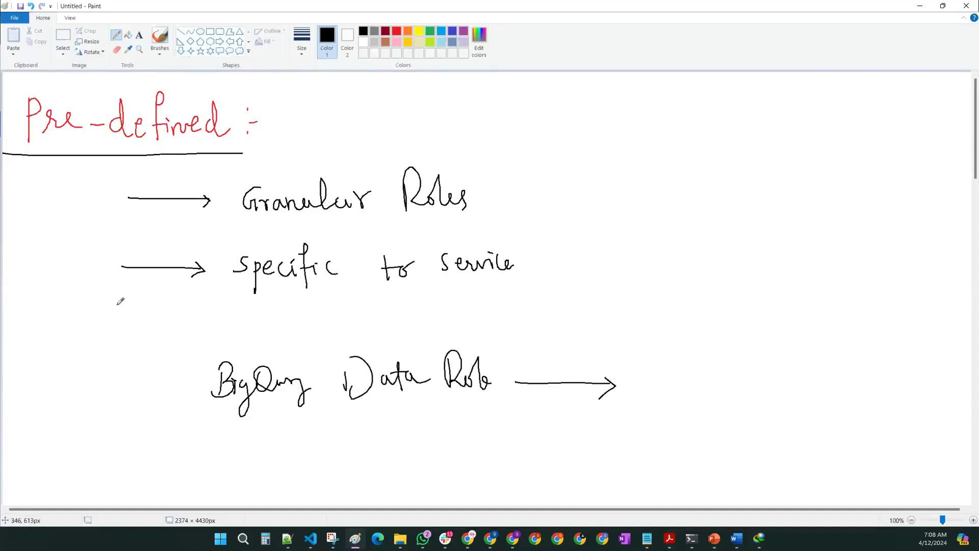
Step: Draw a curved connector from the heading down to the BigQuery line, then write 'BigQuery' in blue
{"action": "mouse_move", "coordinate": [36, 155]}
{"action": "left_mouse_down"}
{"action": "mouse_move", "coordinate": [40, 347]}
{"action": "mouse_move", "coordinate": [138, 384]}
{"action": "mouse_move", "coordinate": [181, 384]}
{"action": "mouse_move", "coordinate": [169, 396]}
{"action": "left_mouse_up"}
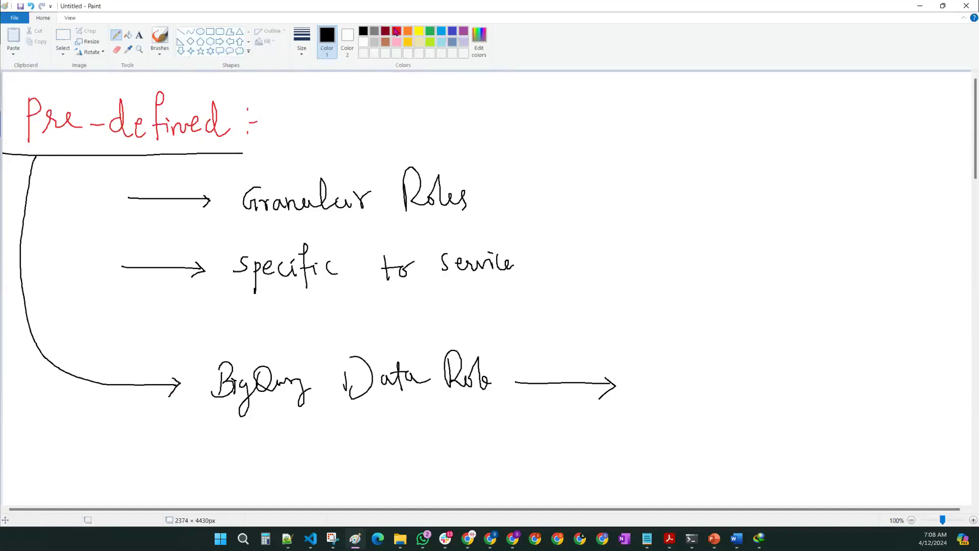
{"action": "left_click", "coordinate": [452, 35]}
{"action": "mouse_move", "coordinate": [682, 358]}
{"action": "left_mouse_down"}
{"action": "mouse_move", "coordinate": [688, 393]}
{"action": "mouse_move", "coordinate": [765, 380]}
{"action": "mouse_move", "coordinate": [778, 395]}
{"action": "mouse_move", "coordinate": [826, 382]}
{"action": "mouse_move", "coordinate": [837, 427]}
{"action": "mouse_move", "coordinate": [843, 394]}
{"action": "left_mouse_up"}
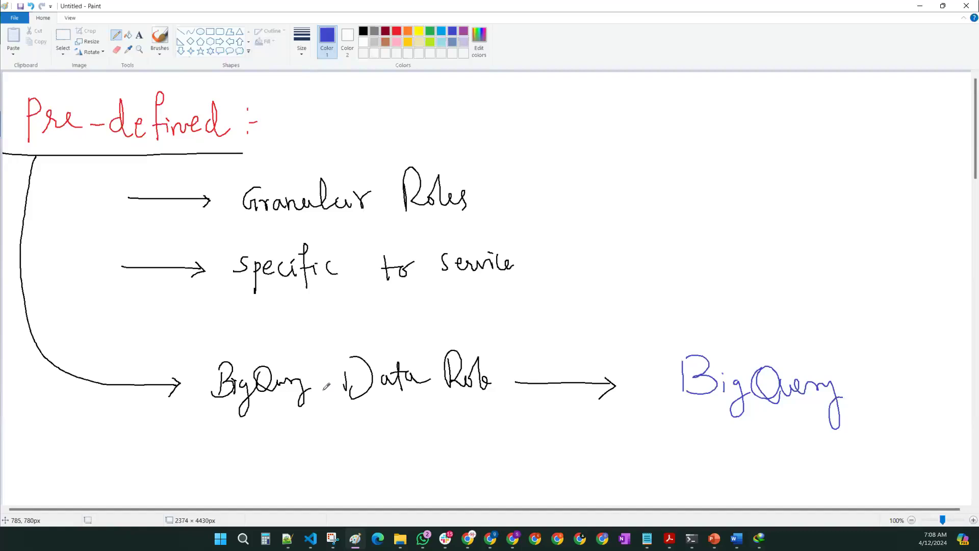
Step: Circle the blue 'BigQuery' in red and add a red arrow pointing down onto it
{"action": "left_click", "coordinate": [396, 31]}
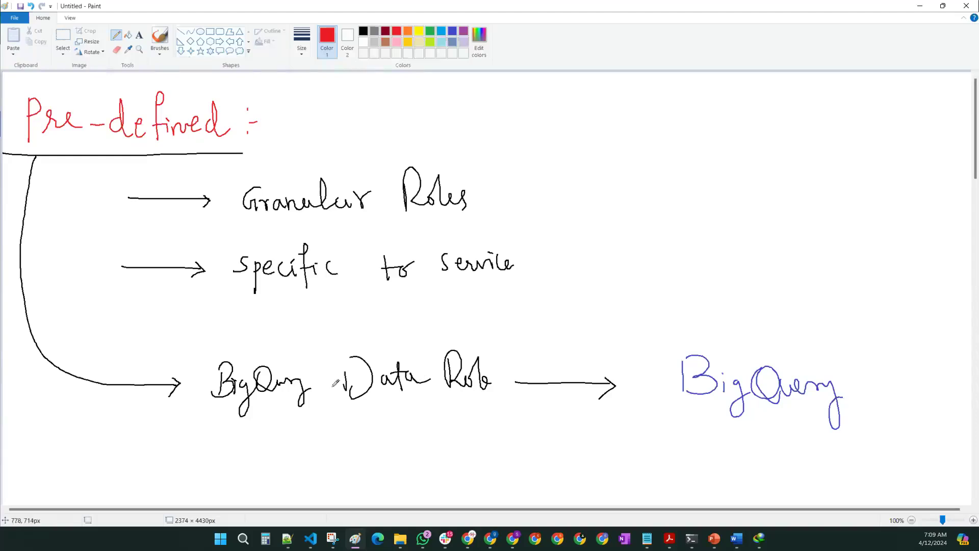
{"action": "mouse_move", "coordinate": [785, 328]}
{"action": "left_mouse_down"}
{"action": "mouse_move", "coordinate": [640, 406]}
{"action": "mouse_move", "coordinate": [745, 451]}
{"action": "mouse_move", "coordinate": [871, 370]}
{"action": "mouse_move", "coordinate": [753, 335]}
{"action": "left_mouse_up"}
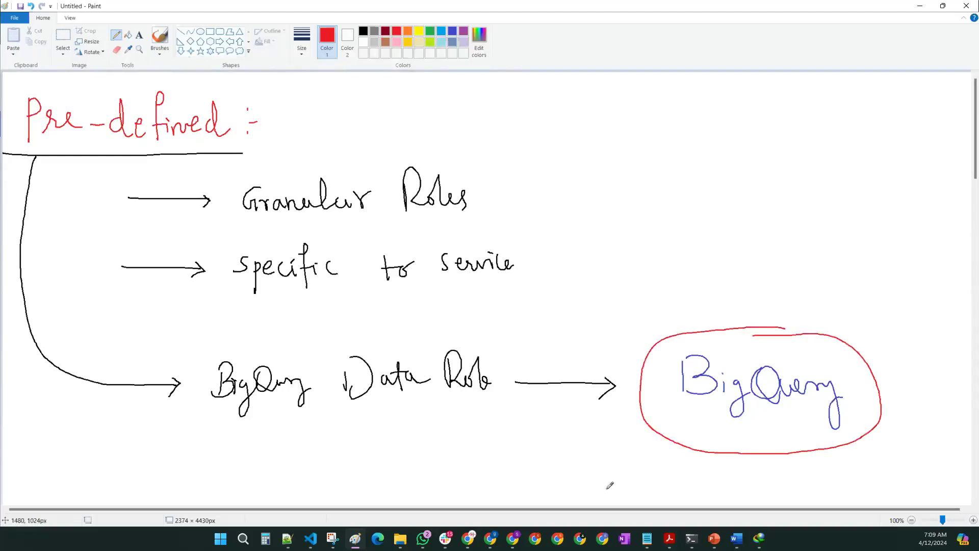
{"action": "mouse_move", "coordinate": [731, 174]}
{"action": "left_mouse_down"}
{"action": "mouse_move", "coordinate": [730, 317]}
{"action": "mouse_move", "coordinate": [737, 308]}
{"action": "left_mouse_up"}
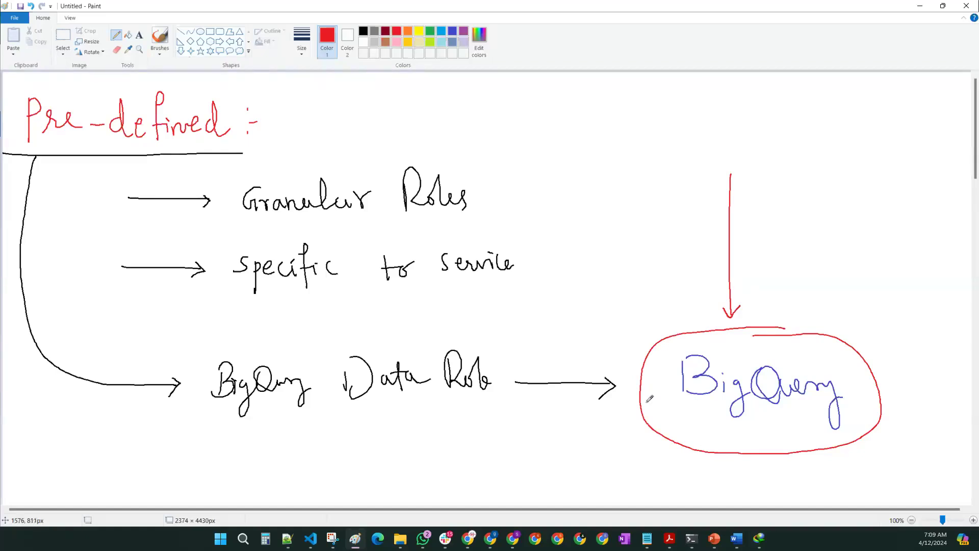
{"action": "left_click", "coordinate": [362, 32]}
Step: On a blank area, handwrite a red 'Custom Role' heading and underline it
{"action": "scroll", "coordinate": [300, 189], "scroll_direction": "down", "scroll_amount": 15}
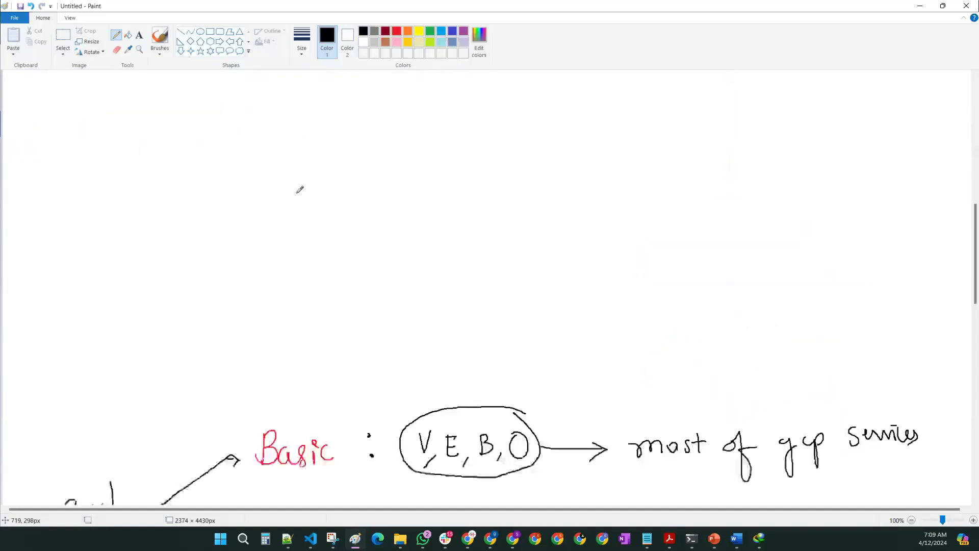
{"action": "scroll", "coordinate": [300, 190], "scroll_direction": "up", "scroll_amount": 4}
{"action": "scroll", "coordinate": [301, 189], "scroll_direction": "up", "scroll_amount": 5}
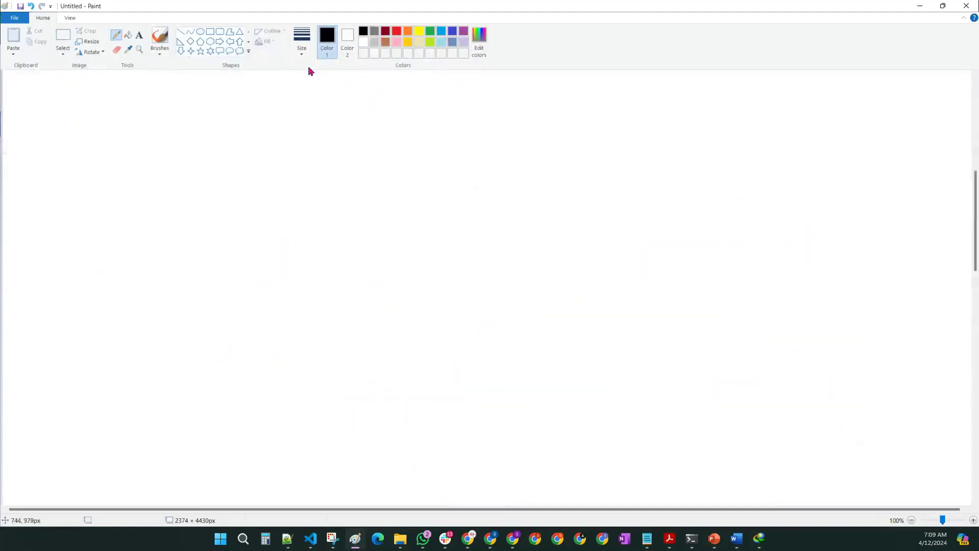
{"action": "left_click", "coordinate": [397, 32]}
{"action": "mouse_move", "coordinate": [46, 97]}
{"action": "left_mouse_down"}
{"action": "mouse_move", "coordinate": [17, 125]}
{"action": "mouse_move", "coordinate": [72, 136]}
{"action": "left_mouse_up"}
{"action": "left_click_drag", "start_coordinate": [78, 101], "coordinate": [81, 137]}
{"action": "mouse_move", "coordinate": [68, 119]}
{"action": "left_mouse_down"}
{"action": "mouse_move", "coordinate": [88, 112]}
{"action": "mouse_move", "coordinate": [129, 134]}
{"action": "left_mouse_up"}
{"action": "left_click_drag", "start_coordinate": [150, 96], "coordinate": [152, 141]}
{"action": "left_click_drag", "start_coordinate": [149, 100], "coordinate": [184, 139]}
{"action": "left_click_drag", "start_coordinate": [192, 132], "coordinate": [196, 128]}
{"action": "left_click_drag", "start_coordinate": [199, 92], "coordinate": [197, 137]}
{"action": "left_click_drag", "start_coordinate": [203, 127], "coordinate": [226, 134]}
{"action": "left_click_drag", "start_coordinate": [5, 173], "coordinate": [231, 165]}
Step: In black, draw an arrow from the heading to 'further Granular Role'
{"action": "left_click", "coordinate": [363, 31]}
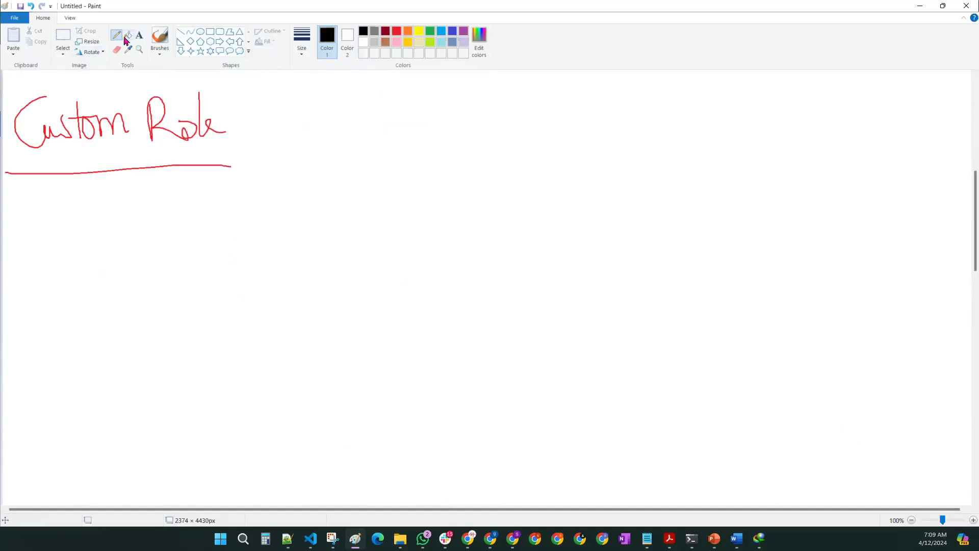
{"action": "mouse_move", "coordinate": [132, 176]}
{"action": "left_mouse_down"}
{"action": "mouse_move", "coordinate": [131, 243]}
{"action": "mouse_move", "coordinate": [196, 219]}
{"action": "mouse_move", "coordinate": [183, 231]}
{"action": "left_mouse_up"}
{"action": "mouse_move", "coordinate": [224, 187]}
{"action": "left_mouse_down"}
{"action": "mouse_move", "coordinate": [224, 238]}
{"action": "mouse_move", "coordinate": [218, 201]}
{"action": "mouse_move", "coordinate": [230, 220]}
{"action": "mouse_move", "coordinate": [249, 216]}
{"action": "left_mouse_up"}
{"action": "mouse_move", "coordinate": [256, 200]}
{"action": "left_mouse_down"}
{"action": "mouse_move", "coordinate": [258, 221]}
{"action": "mouse_move", "coordinate": [262, 208]}
{"action": "left_mouse_up"}
{"action": "mouse_move", "coordinate": [267, 226]}
{"action": "left_mouse_down"}
{"action": "mouse_move", "coordinate": [279, 207]}
{"action": "mouse_move", "coordinate": [286, 225]}
{"action": "mouse_move", "coordinate": [297, 217]}
{"action": "left_mouse_up"}
{"action": "left_click_drag", "start_coordinate": [333, 189], "coordinate": [324, 194]}
{"action": "mouse_move", "coordinate": [341, 217]}
{"action": "left_mouse_down"}
{"action": "mouse_move", "coordinate": [421, 209]}
{"action": "mouse_move", "coordinate": [449, 192]}
{"action": "mouse_move", "coordinate": [484, 214]}
{"action": "left_mouse_up"}
{"action": "left_click_drag", "start_coordinate": [489, 181], "coordinate": [511, 221]}
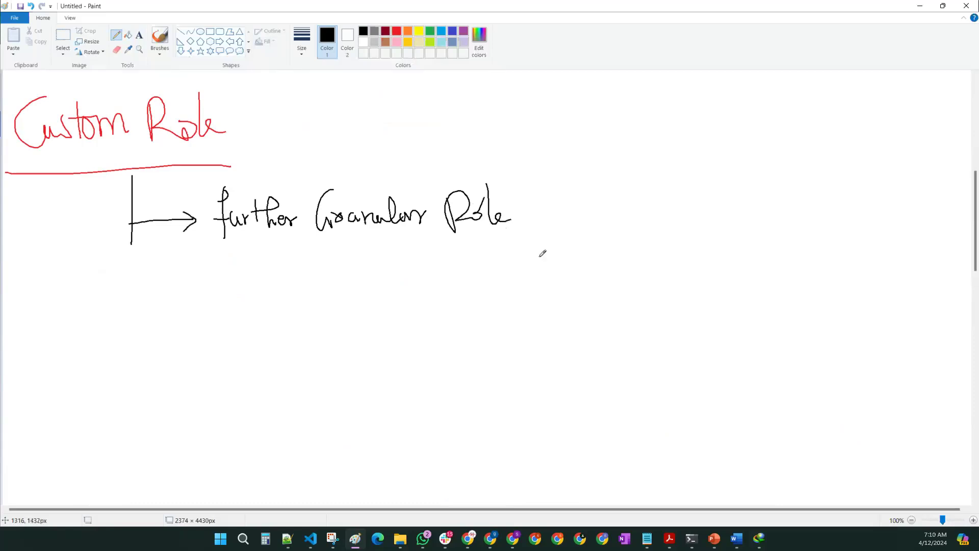
Step: Back in the console's grant access panel, list custom roles Custom BigQuery Data Editor2 and Custom Role1
{"action": "left_click", "coordinate": [921, 6]}
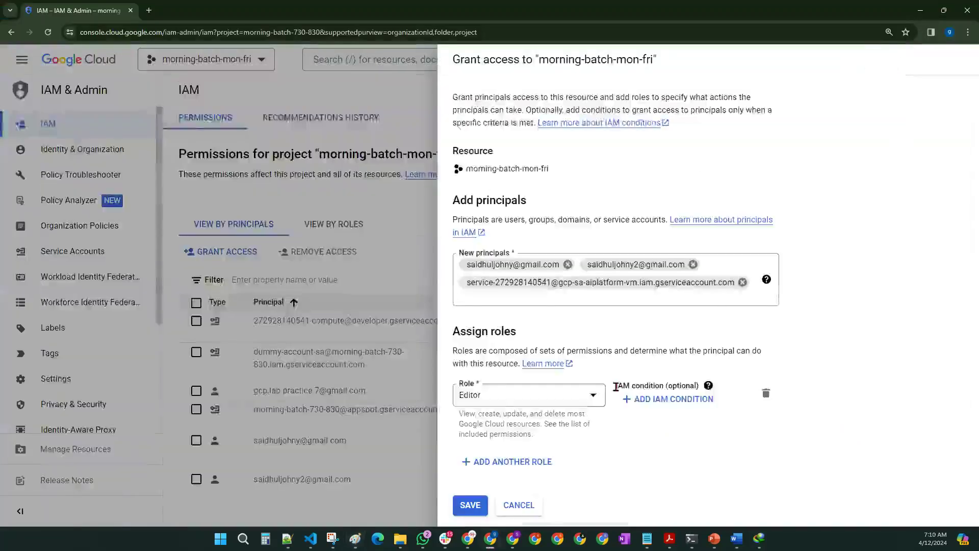
{"action": "left_click", "coordinate": [523, 397]}
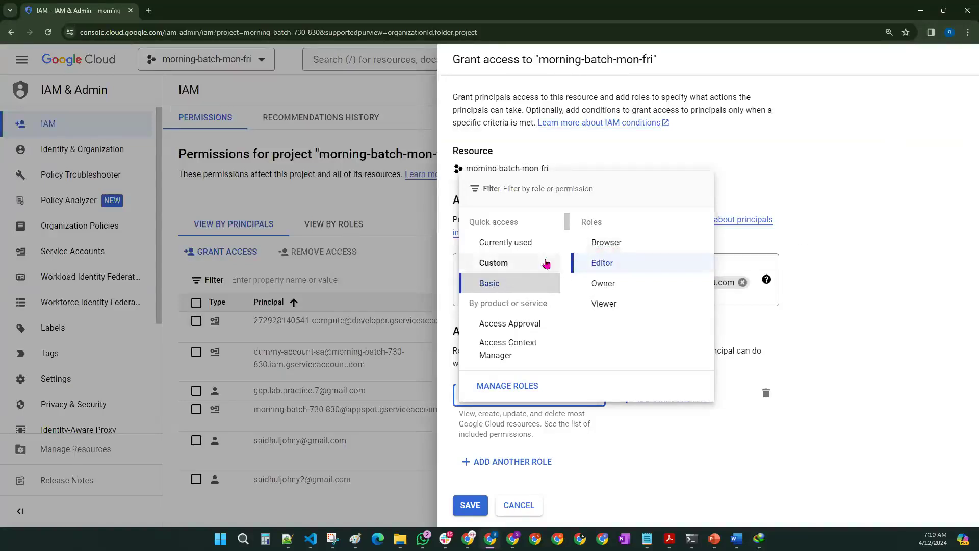
{"action": "left_click", "coordinate": [517, 264]}
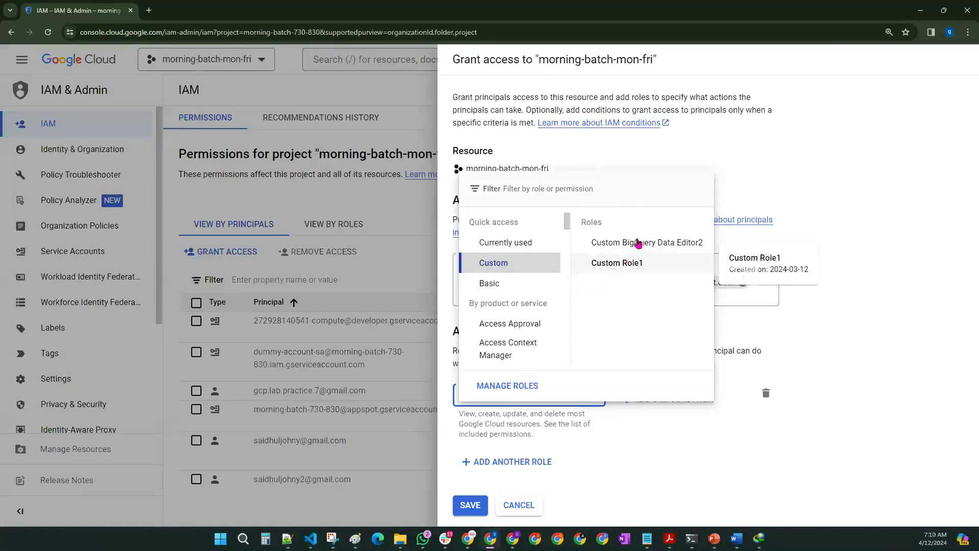
{"action": "left_click_drag", "start_coordinate": [468, 303], "coordinate": [548, 304]}
Step: Browse the BigQuery roles under 'By product or service' in the role picker
{"action": "left_click", "coordinate": [526, 329]}
{"action": "scroll", "coordinate": [510, 295], "scroll_direction": "down", "scroll_amount": 1}
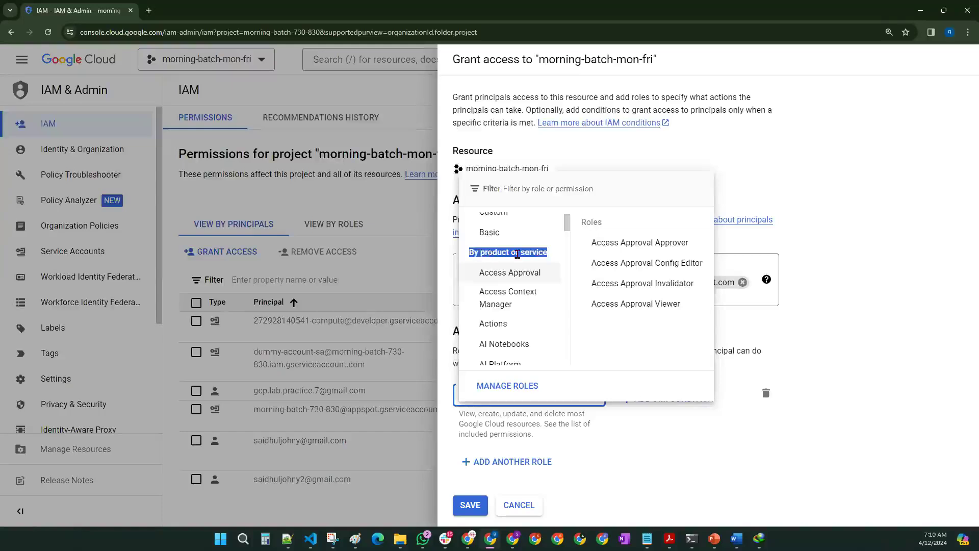
{"action": "scroll", "coordinate": [495, 256], "scroll_direction": "down", "scroll_amount": 8}
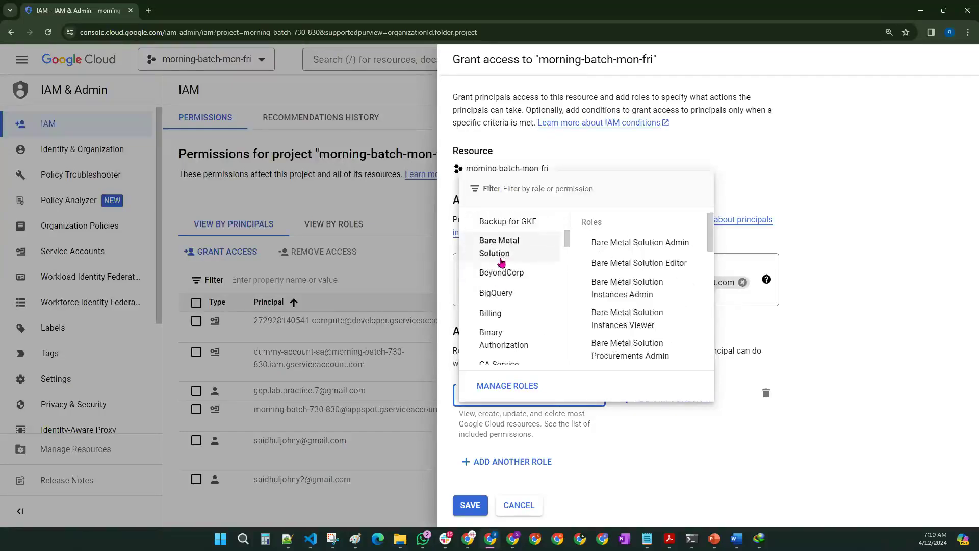
{"action": "left_click", "coordinate": [495, 293]}
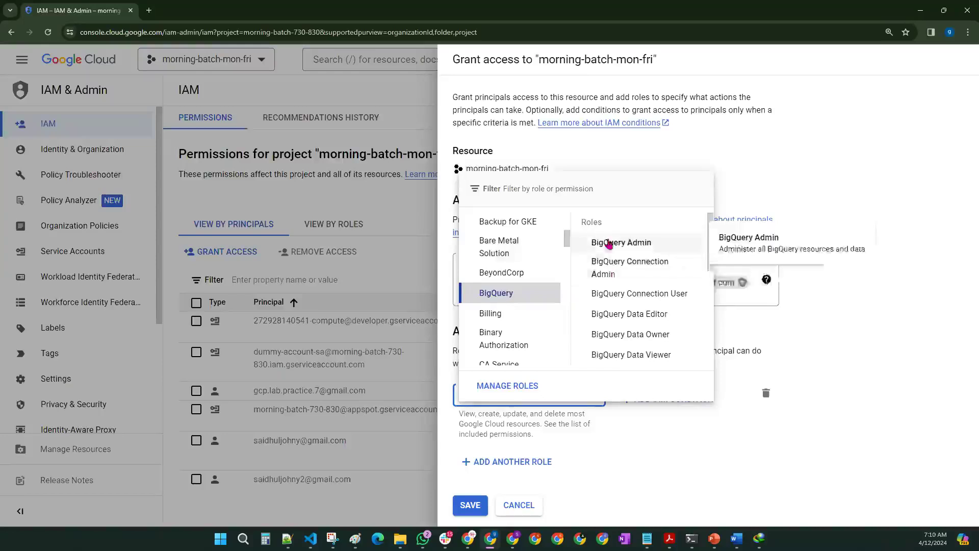
{"action": "scroll", "coordinate": [613, 359], "scroll_direction": "down", "scroll_amount": 2}
{"action": "scroll", "coordinate": [612, 361], "scroll_direction": "up", "scroll_amount": 3}
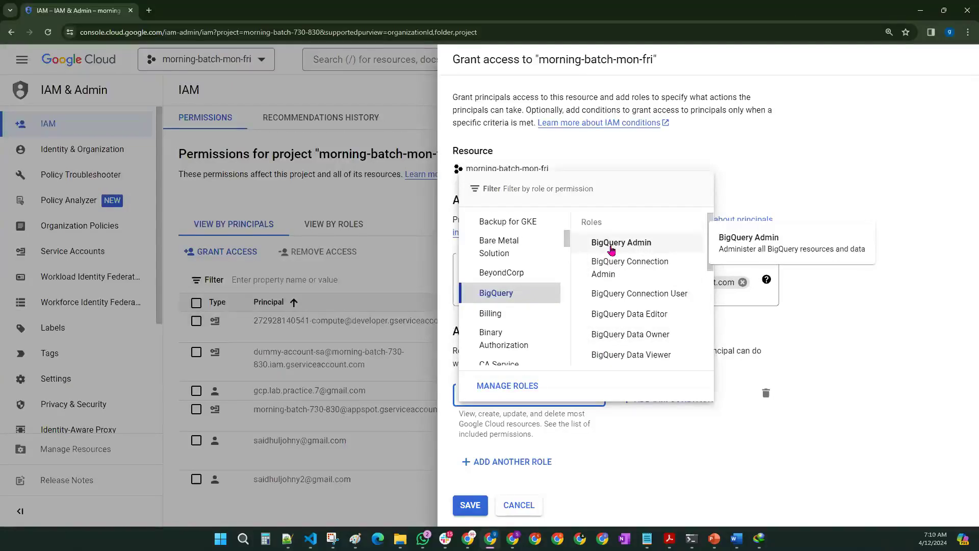
{"action": "scroll", "coordinate": [521, 289], "scroll_direction": "down", "scroll_amount": 5}
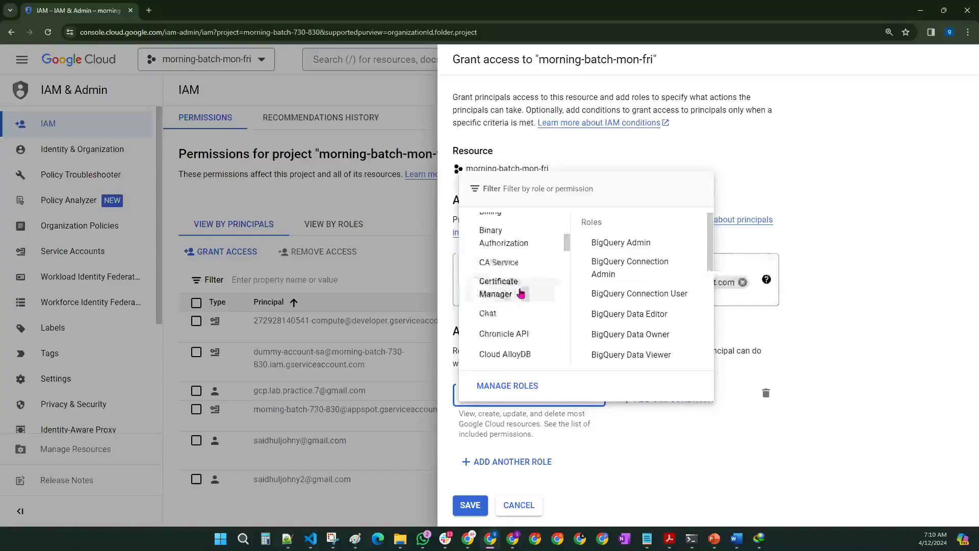
{"action": "scroll", "coordinate": [520, 297], "scroll_direction": "down", "scroll_amount": 1}
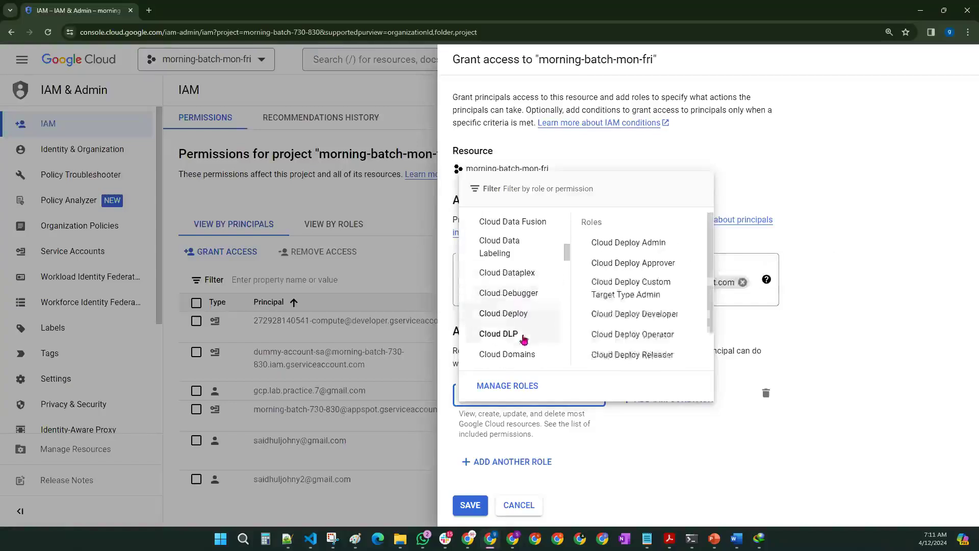
{"action": "scroll", "coordinate": [534, 305], "scroll_direction": "down", "scroll_amount": 5}
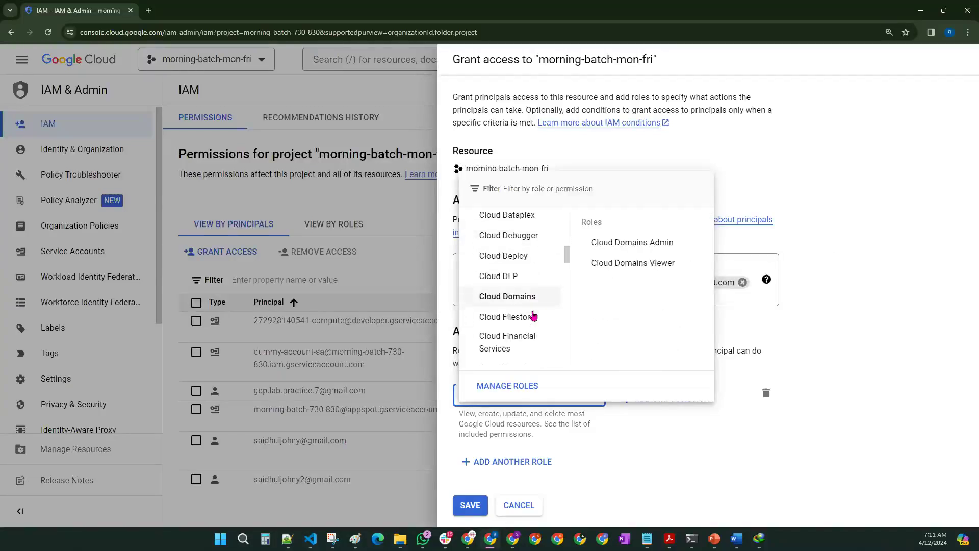
{"action": "scroll", "coordinate": [534, 314], "scroll_direction": "down", "scroll_amount": 5}
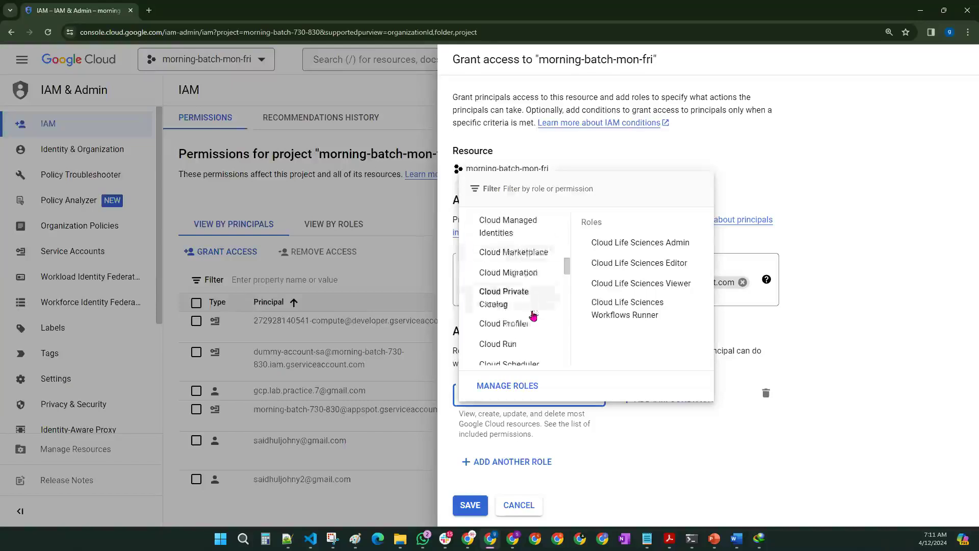
{"action": "scroll", "coordinate": [533, 315], "scroll_direction": "down", "scroll_amount": 3}
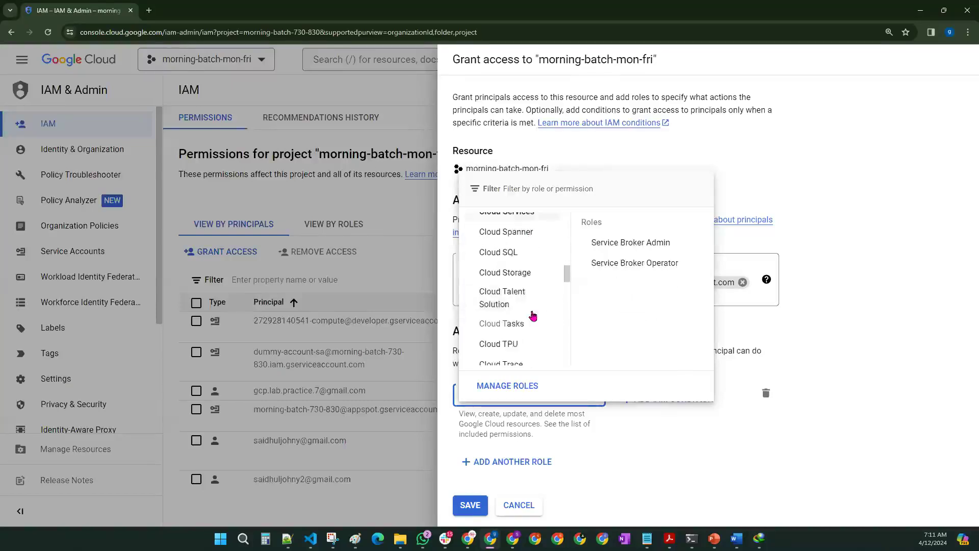
Step: View the Cloud SQL roles, then close the picker with the role still Editor
{"action": "left_click", "coordinate": [504, 260]}
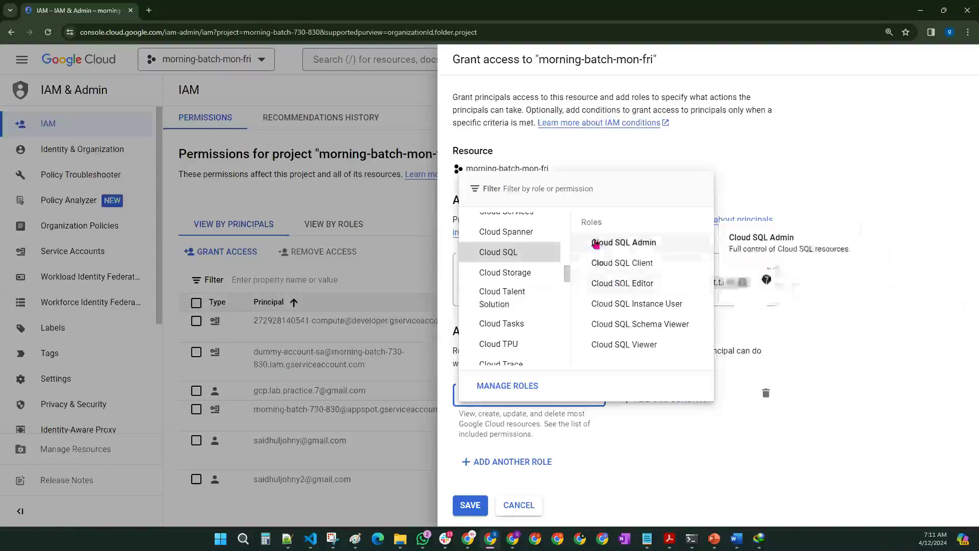
{"action": "scroll", "coordinate": [505, 302], "scroll_direction": "up", "scroll_amount": 12}
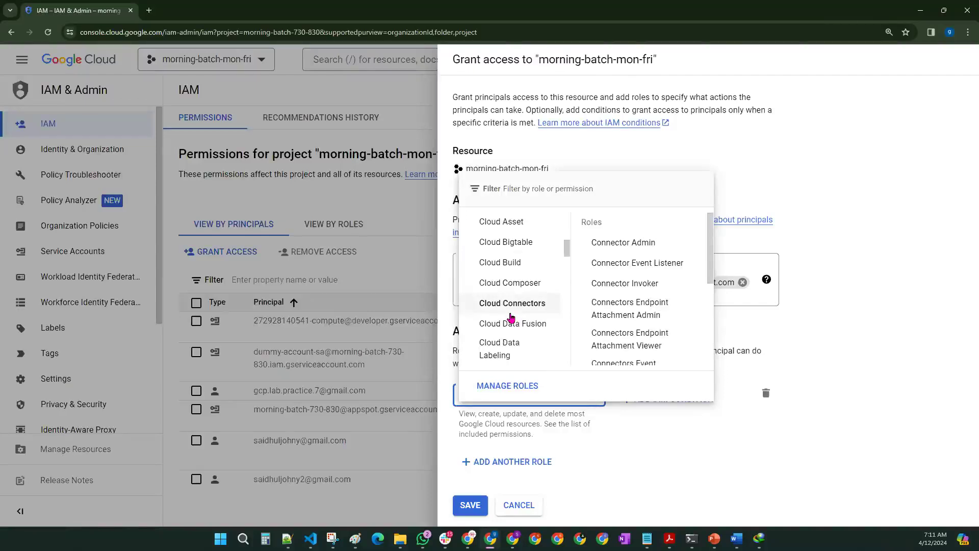
{"action": "left_click", "coordinate": [690, 475]}
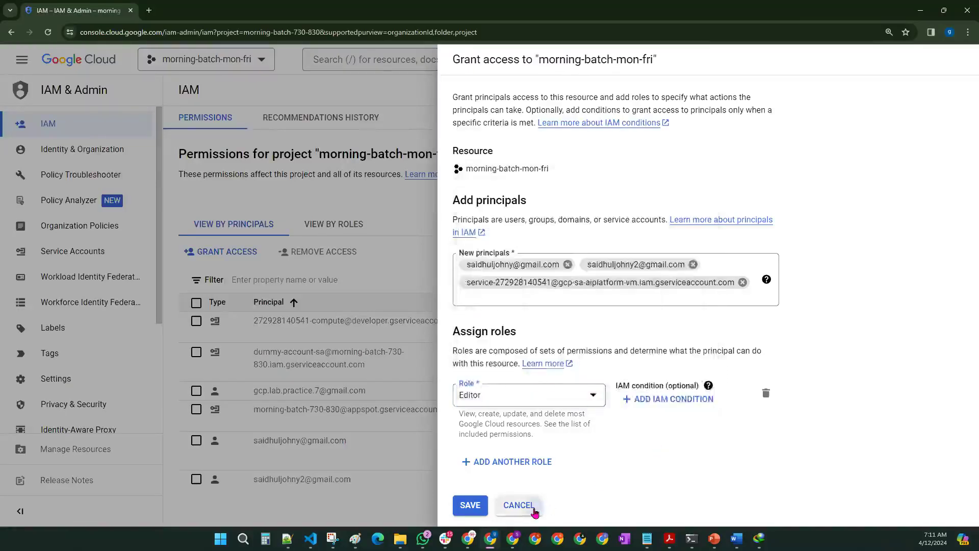
{"action": "left_click", "coordinate": [533, 510]}
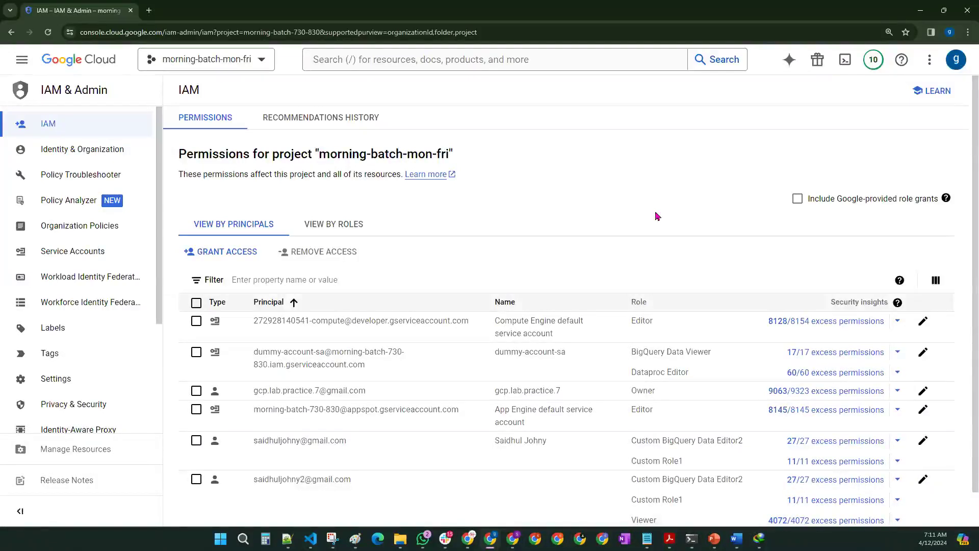
{"action": "scroll", "coordinate": [64, 354], "scroll_direction": "down", "scroll_amount": 3}
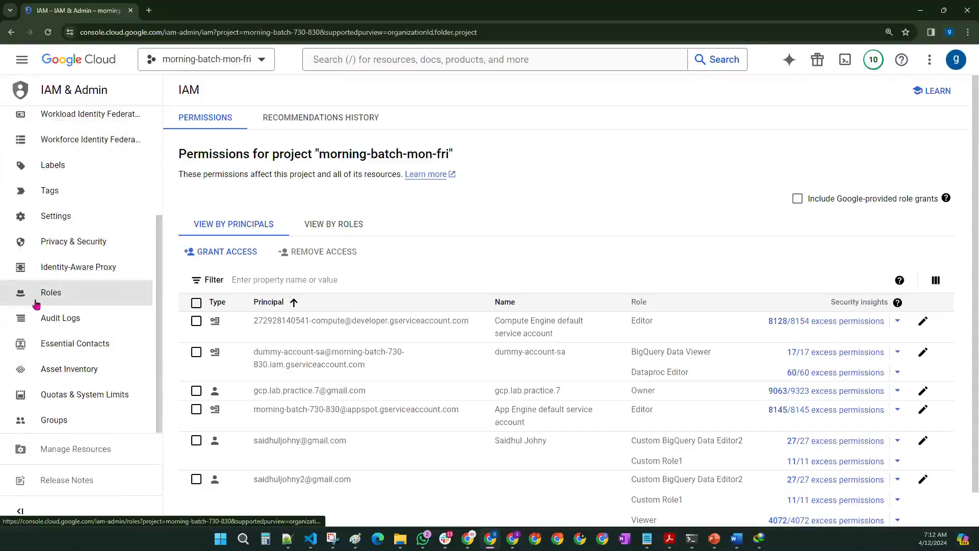
{"action": "left_click", "coordinate": [69, 303]}
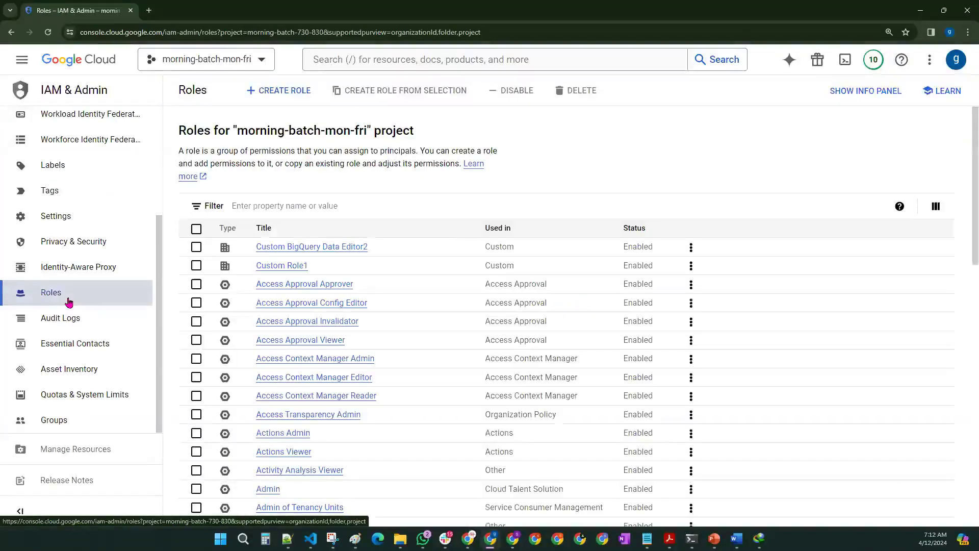
{"action": "scroll", "coordinate": [375, 284], "scroll_direction": "down", "scroll_amount": 10}
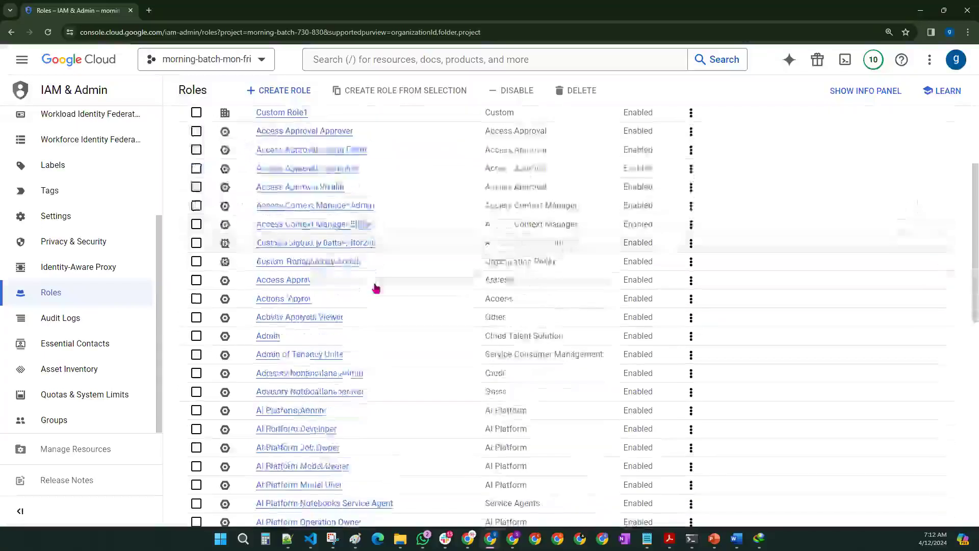
{"action": "scroll", "coordinate": [376, 302], "scroll_direction": "up", "scroll_amount": 15}
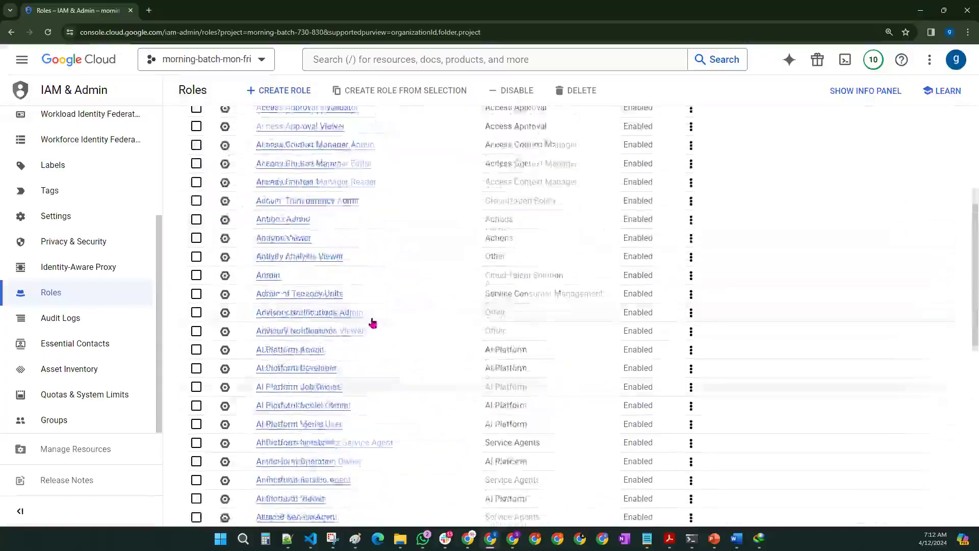
{"action": "scroll", "coordinate": [442, 343], "scroll_direction": "down", "scroll_amount": 15}
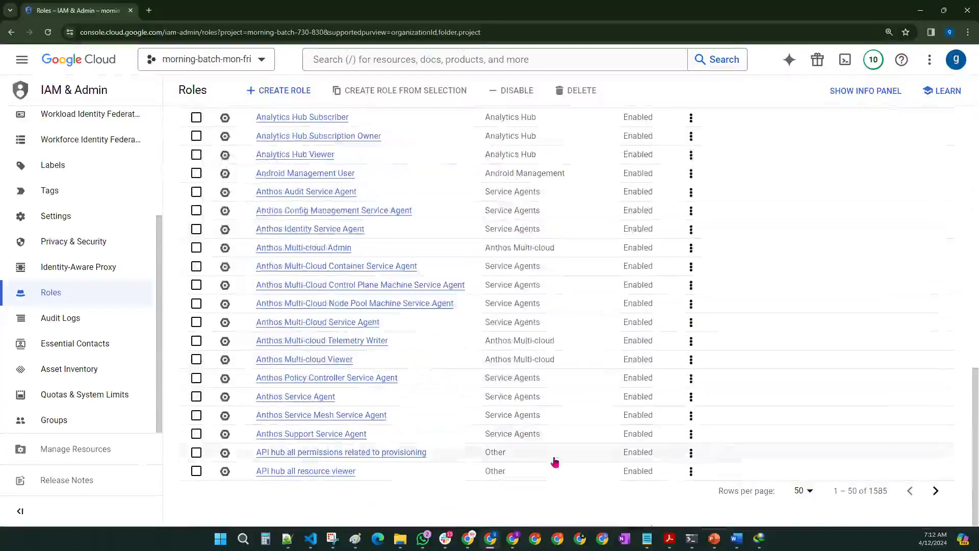
{"action": "left_click_drag", "start_coordinate": [869, 491], "coordinate": [890, 492]}
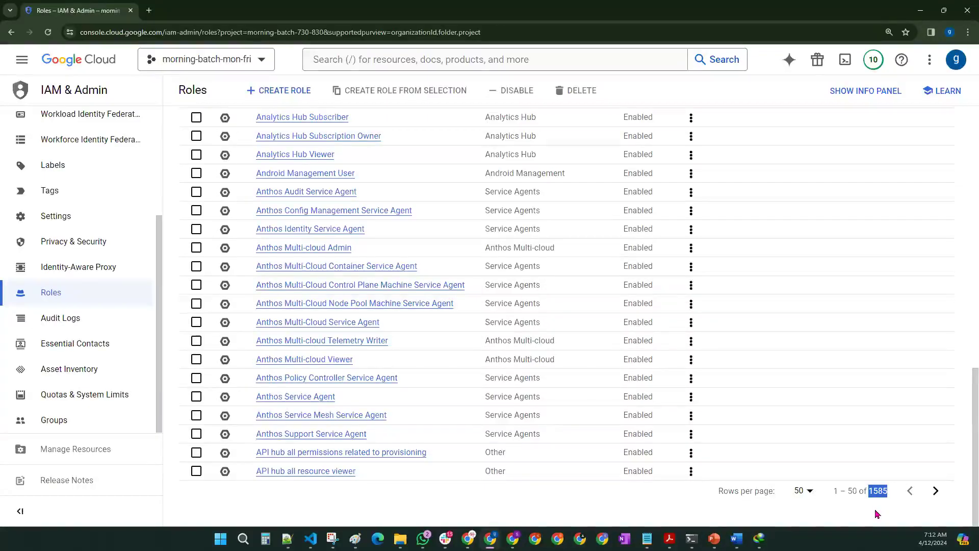
{"action": "scroll", "coordinate": [355, 403], "scroll_direction": "up", "scroll_amount": 15}
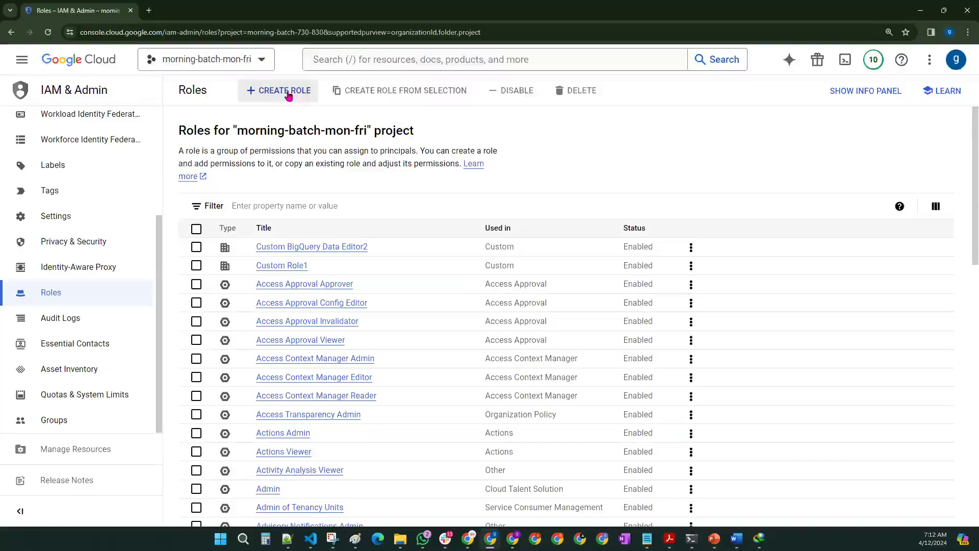
Step: Filter roles by 'bigq' and open the BigQuery Data Editor role's details
{"action": "left_click", "coordinate": [244, 205]}
{"action": "type", "text": "bigq"}
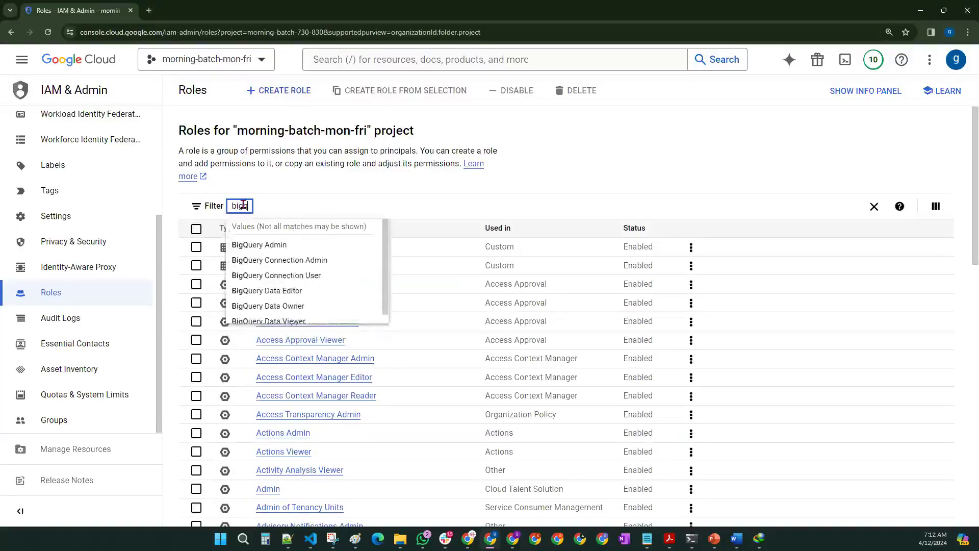
{"action": "left_click", "coordinate": [261, 295]}
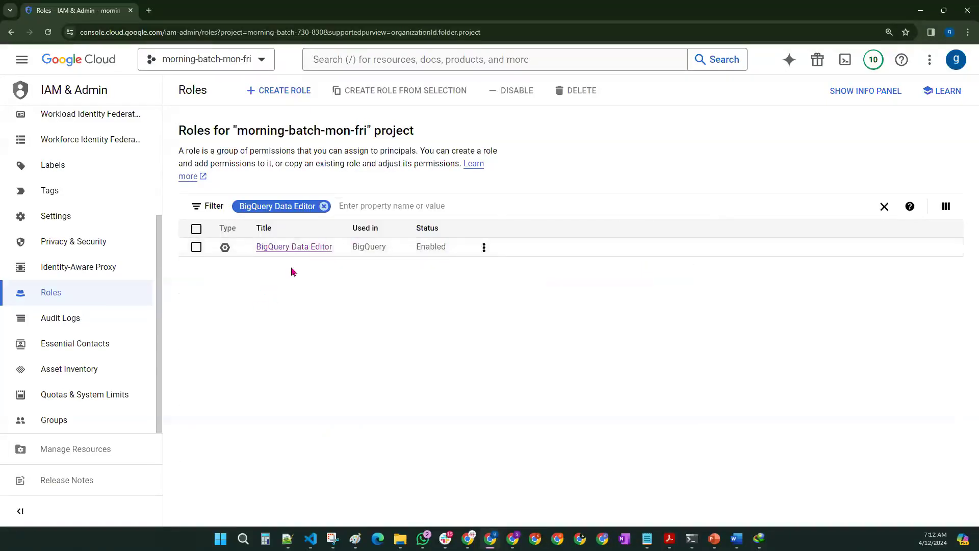
{"action": "left_click_drag", "start_coordinate": [247, 258], "coordinate": [392, 258]}
{"action": "left_click", "coordinate": [360, 264]}
{"action": "left_click", "coordinate": [376, 272]}
{"action": "left_click", "coordinate": [285, 248]}
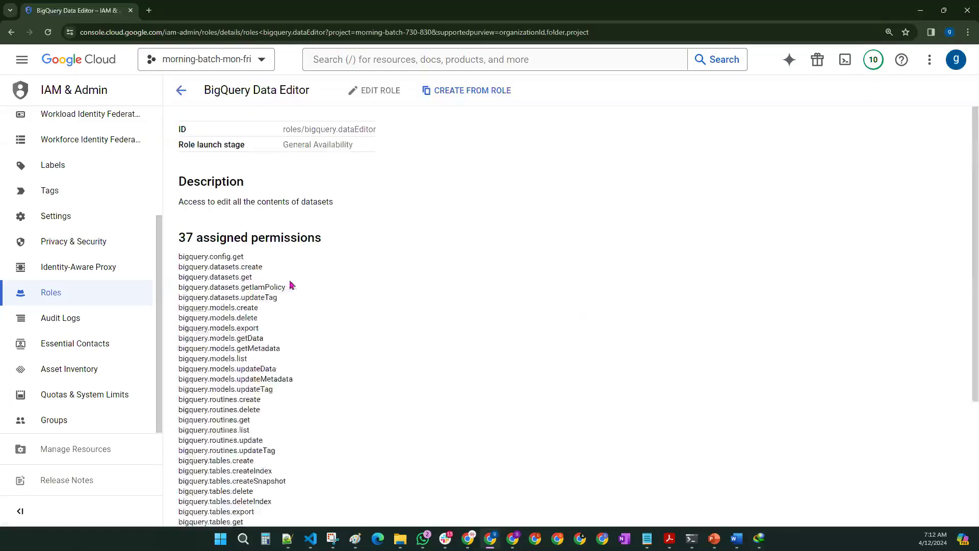
Step: Highlight the 37 assigned permissions heading and the bigquery.models permissions
{"action": "scroll", "coordinate": [210, 241], "scroll_direction": "down", "scroll_amount": 5}
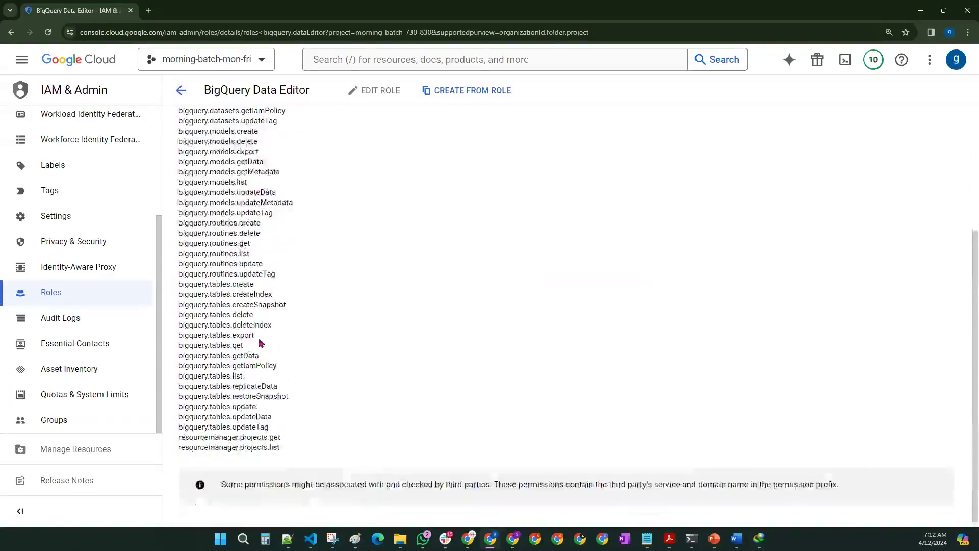
{"action": "scroll", "coordinate": [258, 317], "scroll_direction": "up", "scroll_amount": 5}
{"action": "left_click_drag", "start_coordinate": [179, 237], "coordinate": [421, 311]}
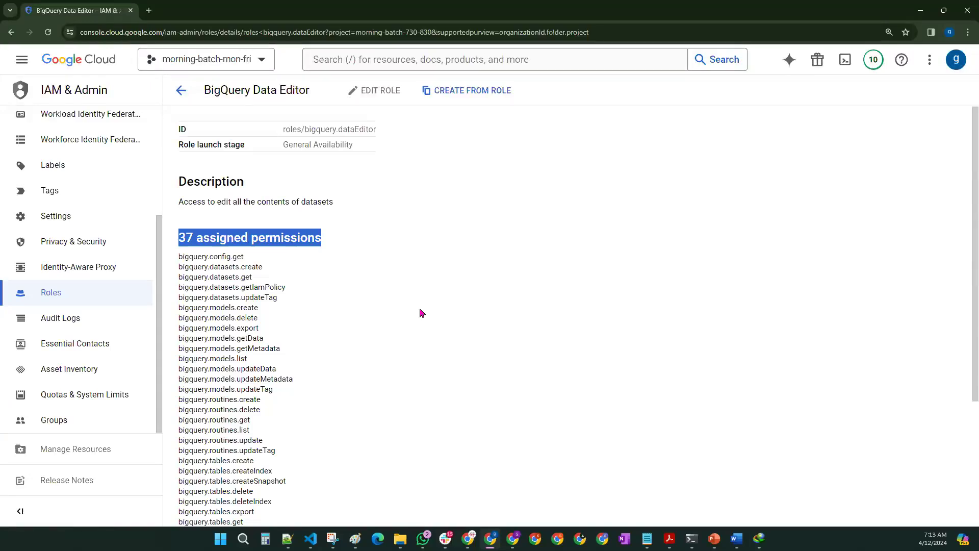
{"action": "left_click", "coordinate": [421, 313]}
{"action": "scroll", "coordinate": [419, 313], "scroll_direction": "down", "scroll_amount": 3}
{"action": "scroll", "coordinate": [415, 313], "scroll_direction": "up", "scroll_amount": 3}
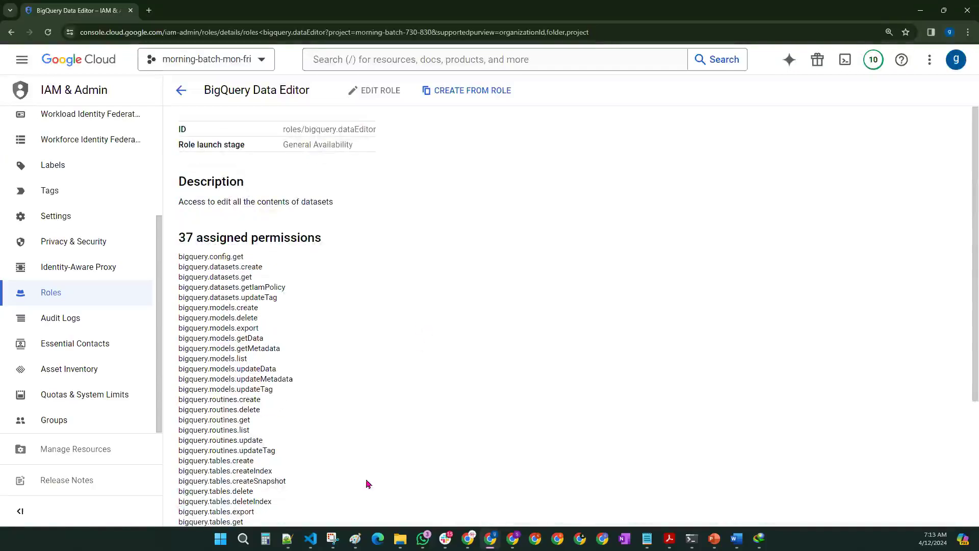
{"action": "mouse_move", "coordinate": [353, 538]}
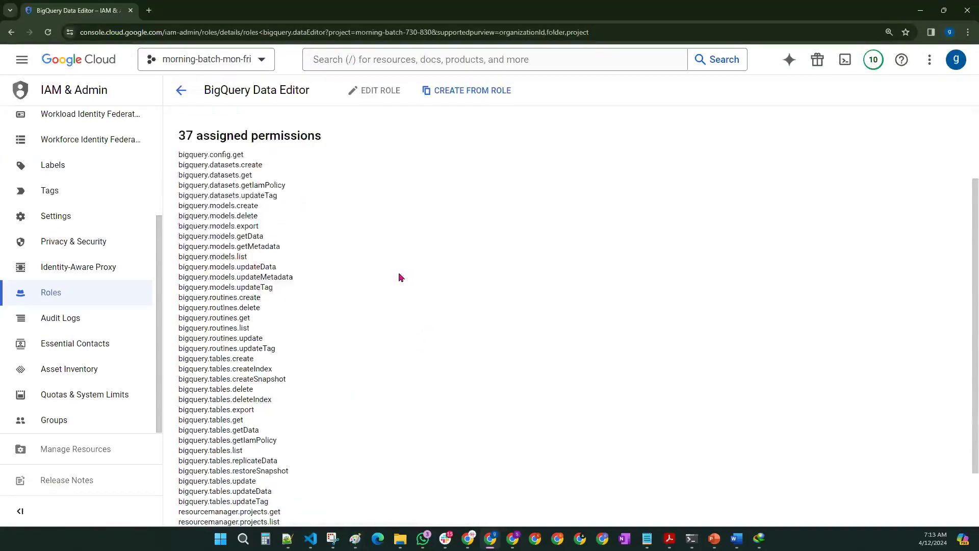
{"action": "left_click_drag", "start_coordinate": [179, 206], "coordinate": [289, 290]}
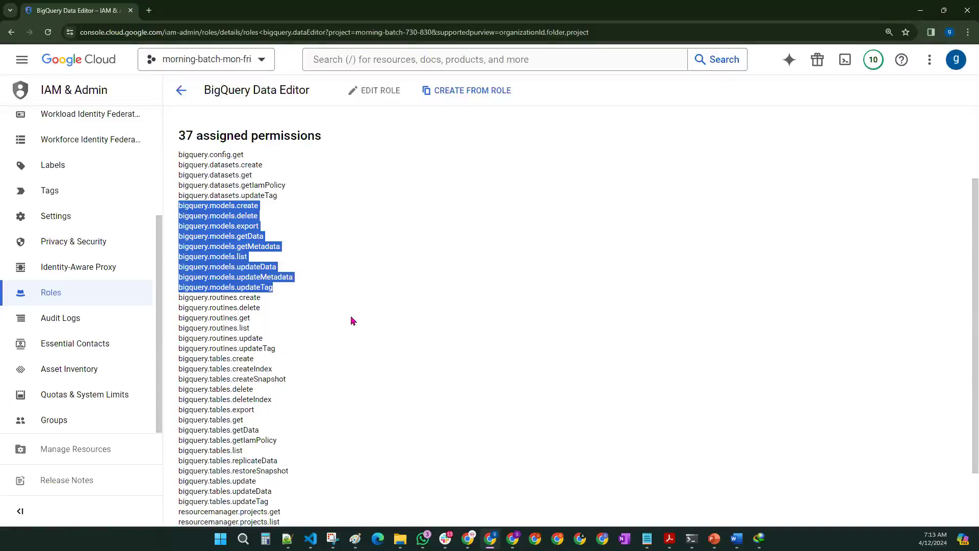
{"action": "key", "text": "alt+Tab"}
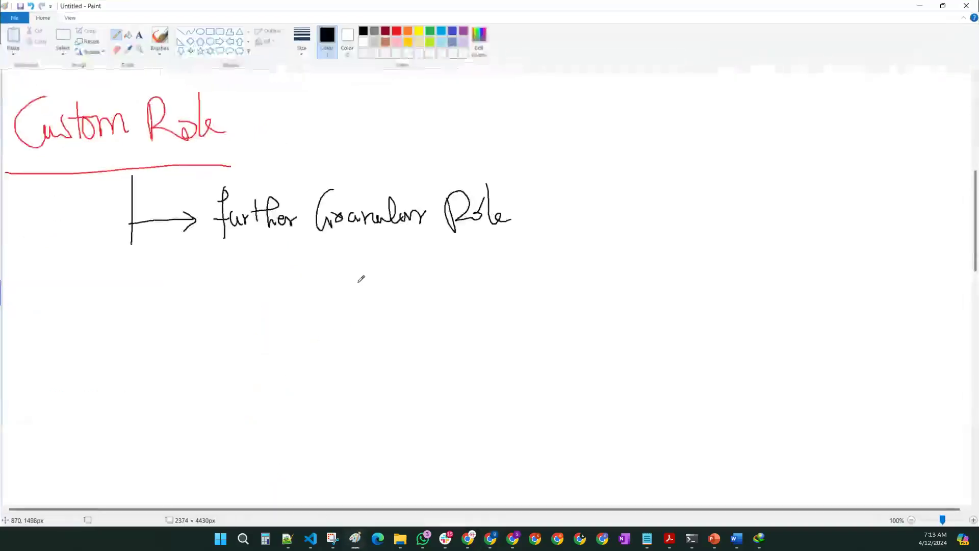
Step: Sketch 'BDER → User' with a down arrow to 'models' crossed out by an X
{"action": "scroll", "coordinate": [359, 281], "scroll_direction": "down", "scroll_amount": 4}
{"action": "scroll", "coordinate": [363, 282], "scroll_direction": "up", "scroll_amount": 4}
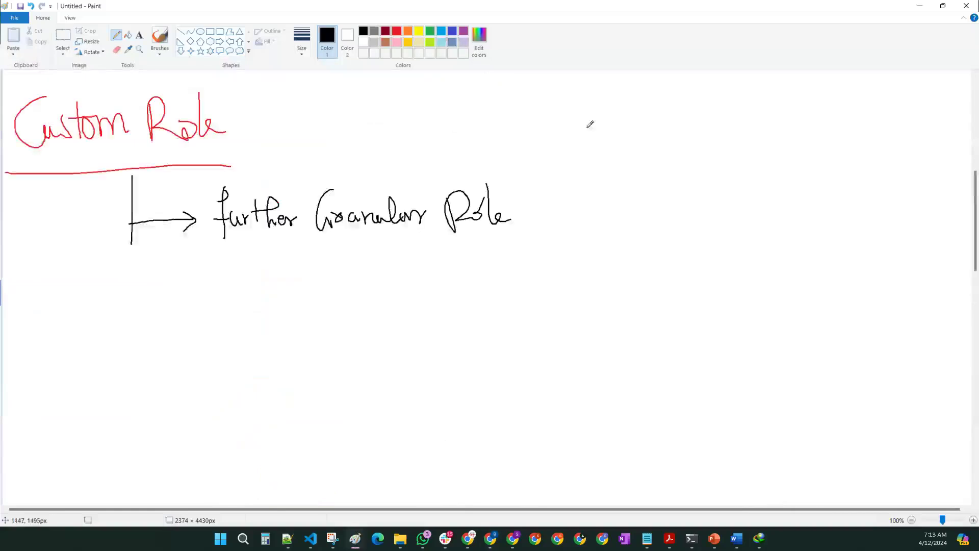
{"action": "mouse_move", "coordinate": [655, 104]}
{"action": "left_mouse_down"}
{"action": "mouse_move", "coordinate": [654, 130]}
{"action": "mouse_move", "coordinate": [690, 132]}
{"action": "mouse_move", "coordinate": [700, 116]}
{"action": "mouse_move", "coordinate": [707, 137]}
{"action": "mouse_move", "coordinate": [720, 124]}
{"action": "left_mouse_up"}
{"action": "mouse_move", "coordinate": [736, 120]}
{"action": "left_mouse_down"}
{"action": "mouse_move", "coordinate": [813, 117]}
{"action": "mouse_move", "coordinate": [811, 126]}
{"action": "left_mouse_up"}
{"action": "mouse_move", "coordinate": [833, 107]}
{"action": "left_mouse_down"}
{"action": "mouse_move", "coordinate": [852, 107]}
{"action": "mouse_move", "coordinate": [849, 127]}
{"action": "mouse_move", "coordinate": [888, 108]}
{"action": "left_mouse_up"}
{"action": "mouse_move", "coordinate": [670, 151]}
{"action": "left_mouse_down"}
{"action": "mouse_move", "coordinate": [676, 218]}
{"action": "mouse_move", "coordinate": [687, 209]}
{"action": "left_mouse_up"}
{"action": "left_click_drag", "start_coordinate": [647, 265], "coordinate": [686, 258]}
{"action": "left_click_drag", "start_coordinate": [688, 246], "coordinate": [688, 263]}
{"action": "mouse_move", "coordinate": [695, 227]}
{"action": "left_mouse_down"}
{"action": "mouse_move", "coordinate": [702, 263]}
{"action": "mouse_move", "coordinate": [730, 263]}
{"action": "left_mouse_up"}
{"action": "mouse_move", "coordinate": [740, 235]}
{"action": "left_mouse_down"}
{"action": "mouse_move", "coordinate": [769, 261]}
{"action": "mouse_move", "coordinate": [744, 272]}
{"action": "left_mouse_up"}
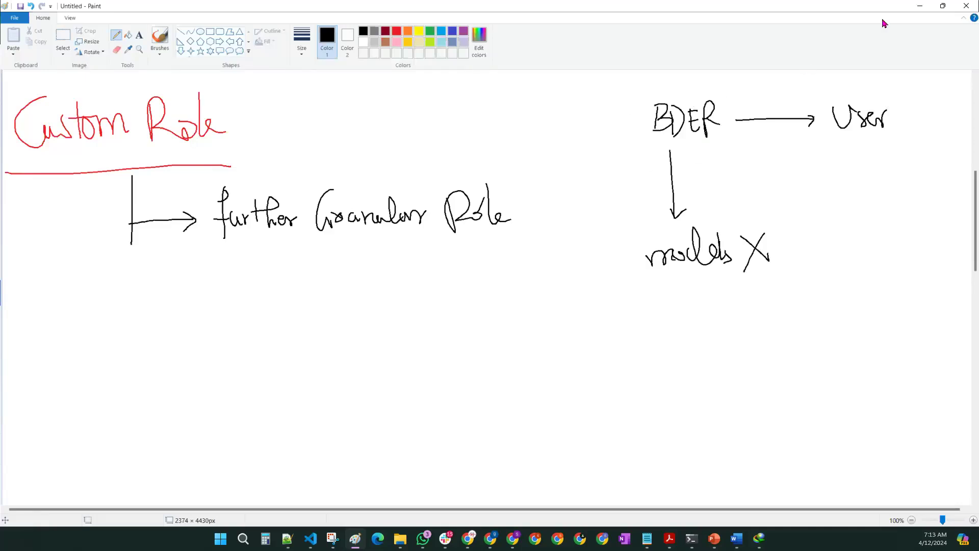
{"action": "left_click", "coordinate": [920, 6]}
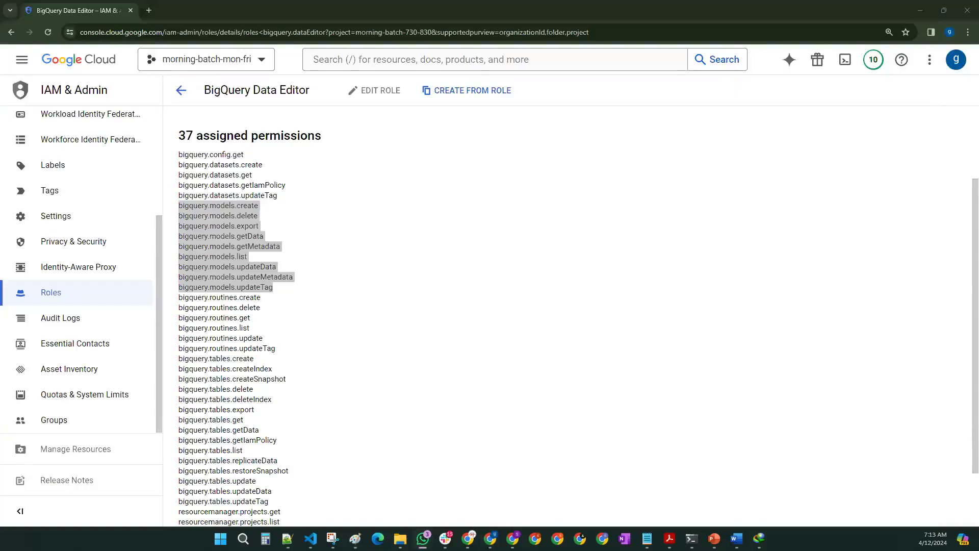
Step: Re-highlight the bigquery.models permissions, return to Roles, and start a new role with CREATE ROLE
{"action": "left_click", "coordinate": [413, 278]}
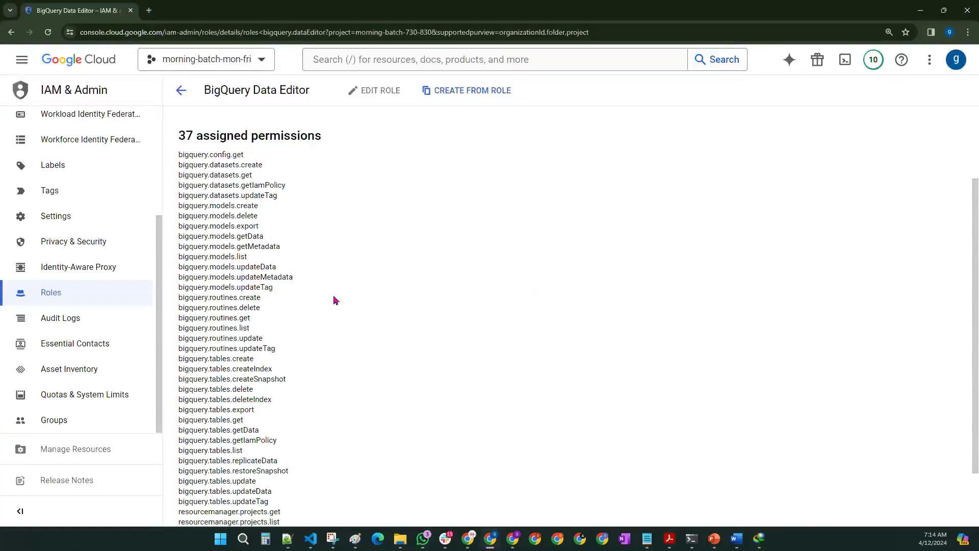
{"action": "left_click_drag", "start_coordinate": [273, 288], "coordinate": [179, 206]}
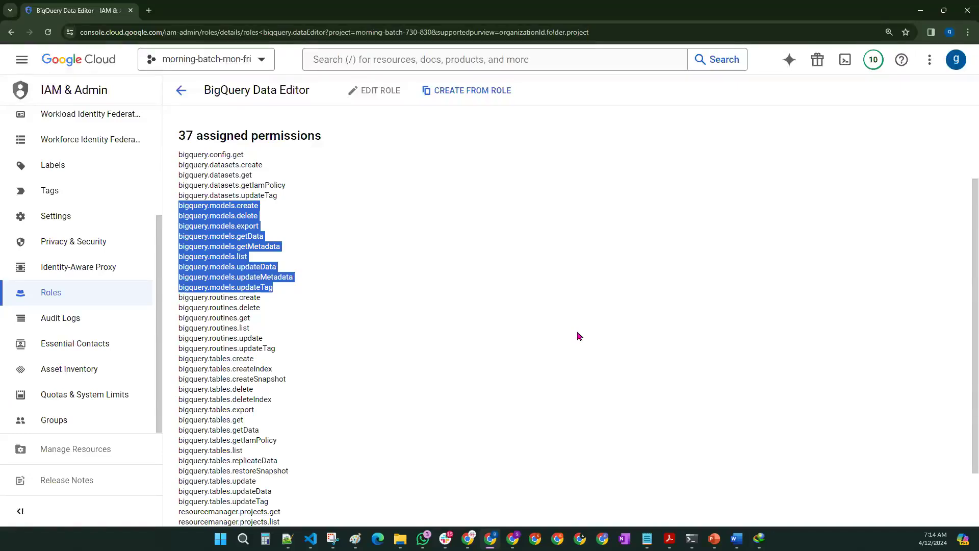
{"action": "left_click", "coordinate": [579, 336]}
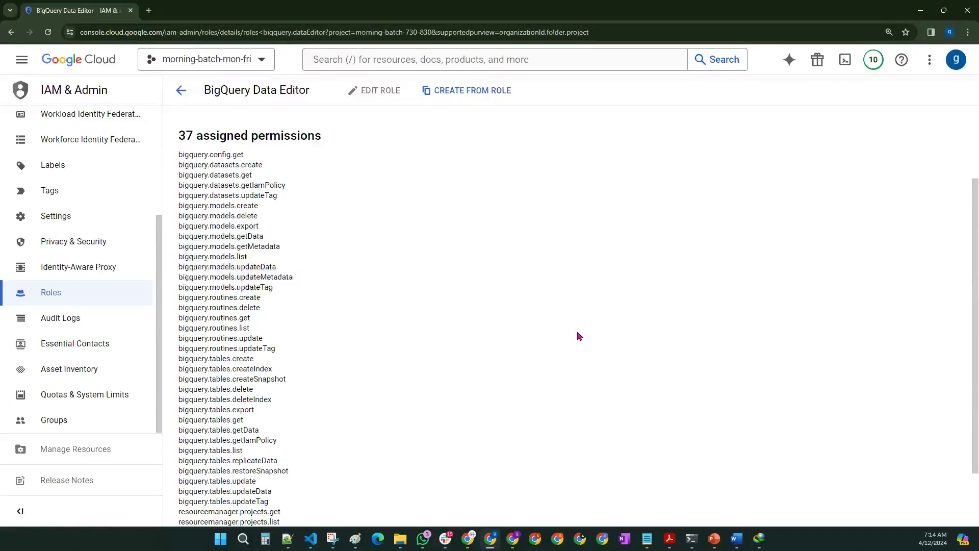
{"action": "left_click", "coordinate": [180, 92]}
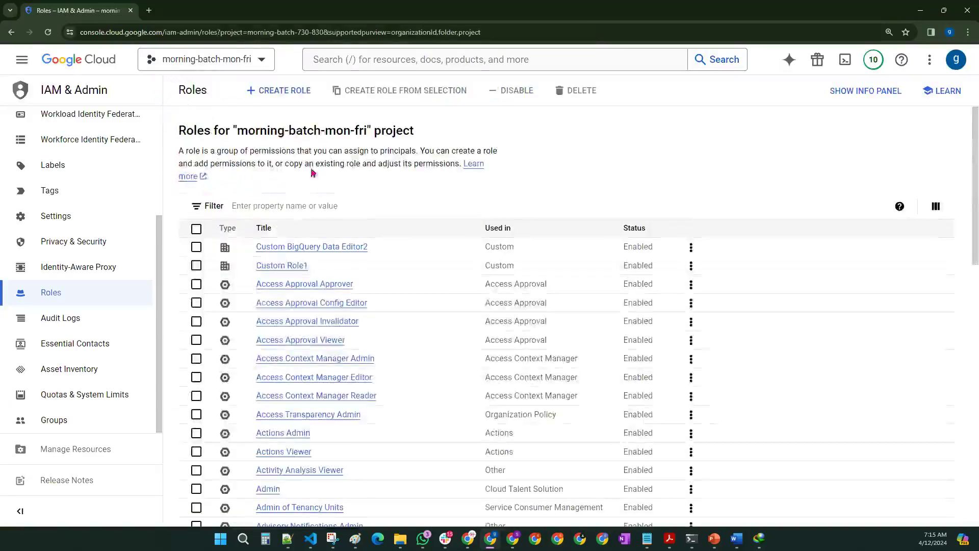
{"action": "left_click", "coordinate": [278, 92]}
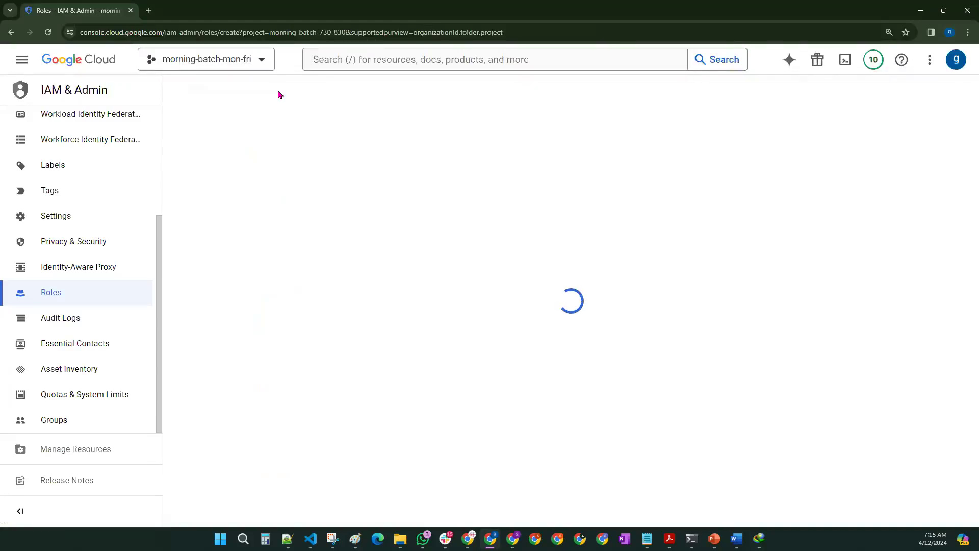
Step: In Paint, add a branch labelled '1 → Scratch' under 'further Granular Role'
{"action": "left_click", "coordinate": [356, 539]}
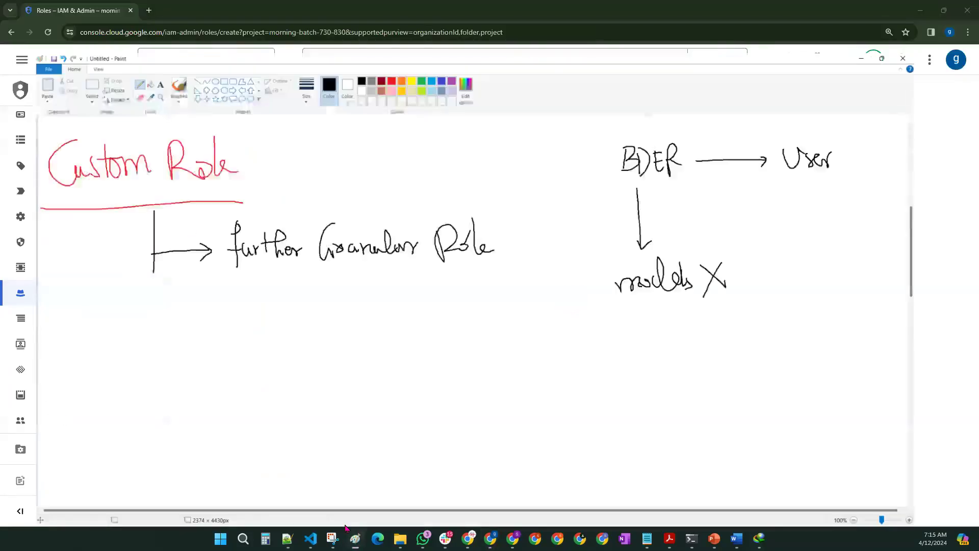
{"action": "mouse_move", "coordinate": [130, 256]}
{"action": "left_mouse_down"}
{"action": "mouse_move", "coordinate": [197, 300]}
{"action": "mouse_move", "coordinate": [181, 312]}
{"action": "left_mouse_up"}
{"action": "mouse_move", "coordinate": [248, 290]}
{"action": "left_mouse_down"}
{"action": "mouse_move", "coordinate": [233, 297]}
{"action": "mouse_move", "coordinate": [236, 315]}
{"action": "left_mouse_up"}
{"action": "mouse_move", "coordinate": [260, 302]}
{"action": "left_mouse_down"}
{"action": "mouse_move", "coordinate": [261, 311]}
{"action": "mouse_move", "coordinate": [270, 302]}
{"action": "left_mouse_up"}
{"action": "left_click_drag", "start_coordinate": [156, 280], "coordinate": [156, 295]}
{"action": "mouse_move", "coordinate": [280, 302]}
{"action": "left_mouse_down"}
{"action": "mouse_move", "coordinate": [284, 312]}
{"action": "mouse_move", "coordinate": [301, 298]}
{"action": "mouse_move", "coordinate": [310, 310]}
{"action": "left_mouse_up"}
{"action": "left_click_drag", "start_coordinate": [314, 282], "coordinate": [329, 305]}
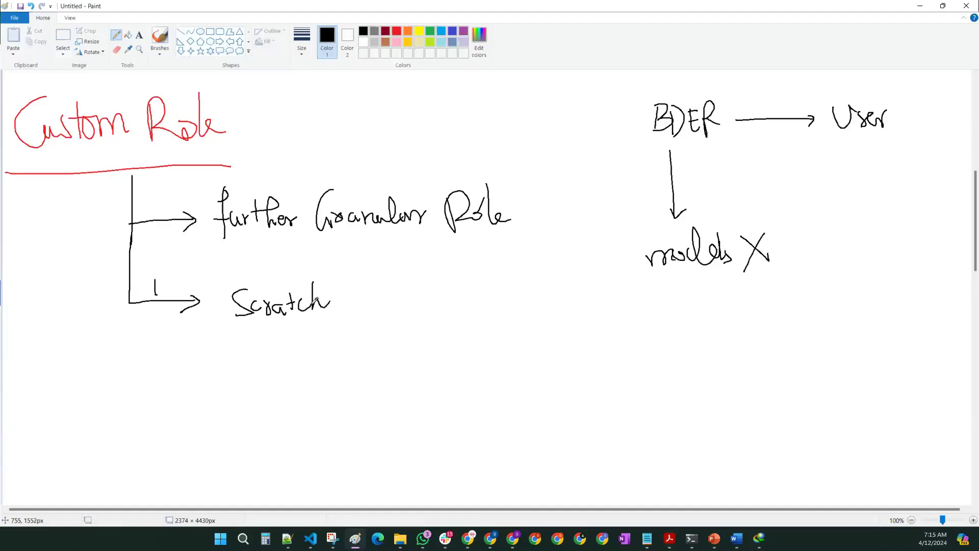
Step: Add a second branch labelled '2 → Already existing pre-defined'
{"action": "mouse_move", "coordinate": [128, 299]}
{"action": "left_mouse_down"}
{"action": "mouse_move", "coordinate": [130, 339]}
{"action": "mouse_move", "coordinate": [191, 370]}
{"action": "mouse_move", "coordinate": [187, 378]}
{"action": "left_mouse_up"}
{"action": "mouse_move", "coordinate": [147, 351]}
{"action": "left_mouse_down"}
{"action": "mouse_move", "coordinate": [159, 347]}
{"action": "mouse_move", "coordinate": [162, 357]}
{"action": "left_mouse_up"}
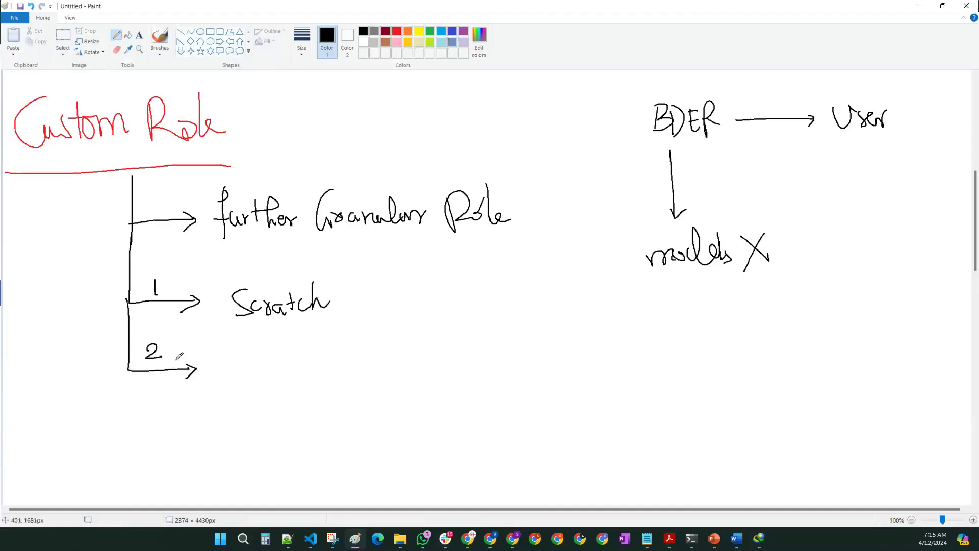
{"action": "mouse_move", "coordinate": [228, 377]}
{"action": "left_mouse_down"}
{"action": "mouse_move", "coordinate": [251, 353]}
{"action": "mouse_move", "coordinate": [260, 369]}
{"action": "mouse_move", "coordinate": [373, 368]}
{"action": "mouse_move", "coordinate": [392, 363]}
{"action": "mouse_move", "coordinate": [385, 351]}
{"action": "mouse_move", "coordinate": [433, 370]}
{"action": "mouse_move", "coordinate": [472, 365]}
{"action": "mouse_move", "coordinate": [491, 382]}
{"action": "mouse_move", "coordinate": [516, 368]}
{"action": "mouse_move", "coordinate": [499, 363]}
{"action": "left_mouse_up"}
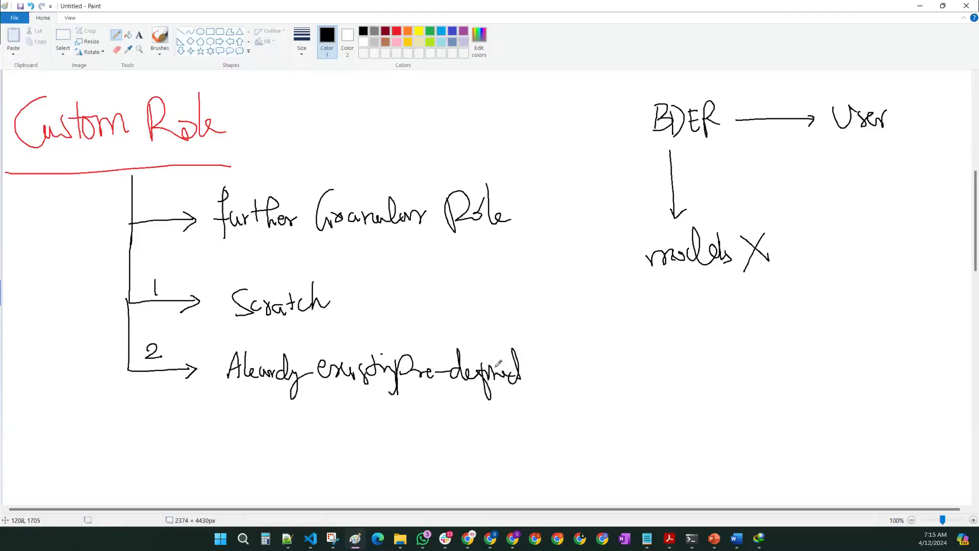
{"action": "left_click", "coordinate": [920, 6]}
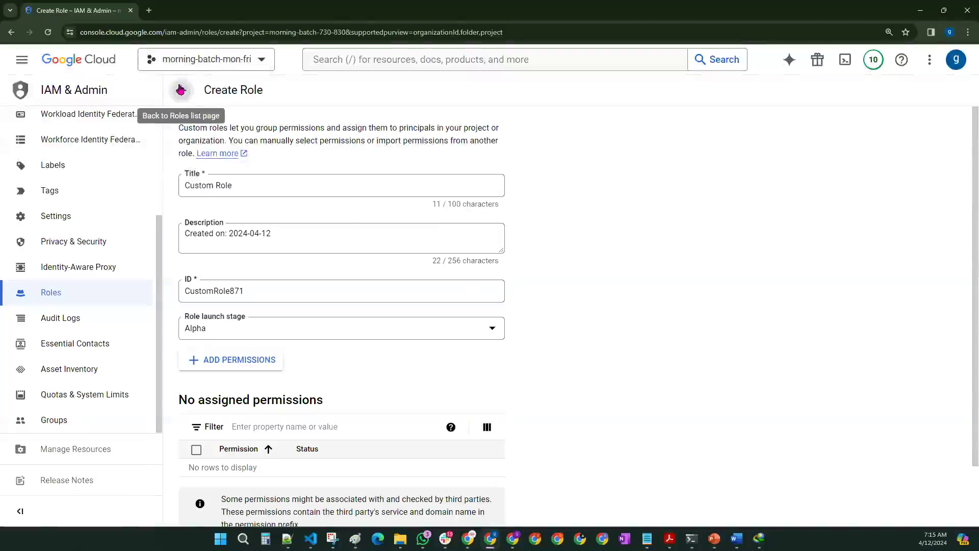
Step: Leave the current role unsaved and start a new custom role with ID CustomRole903
{"action": "left_click", "coordinate": [180, 90]}
{"action": "left_click", "coordinate": [269, 90]}
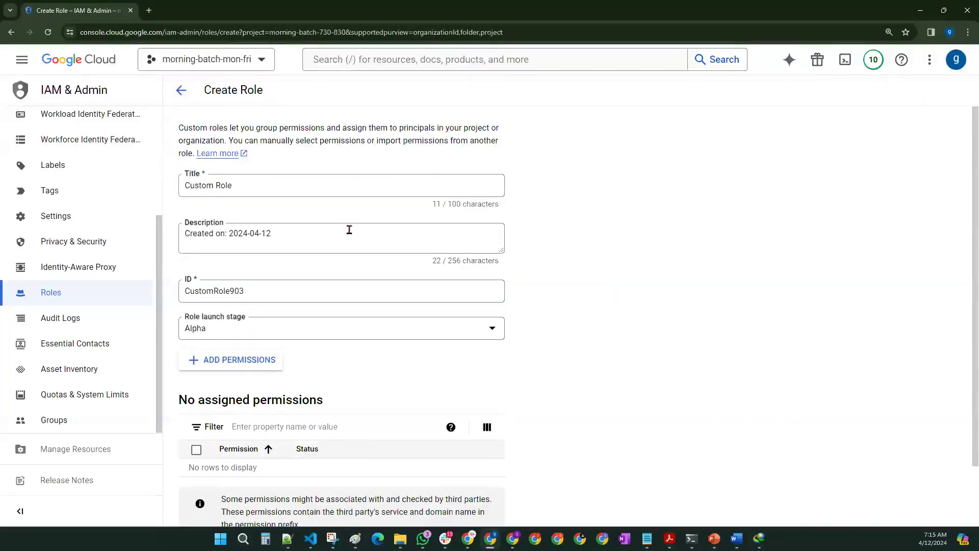
{"action": "scroll", "coordinate": [349, 229], "scroll_direction": "down", "scroll_amount": 2}
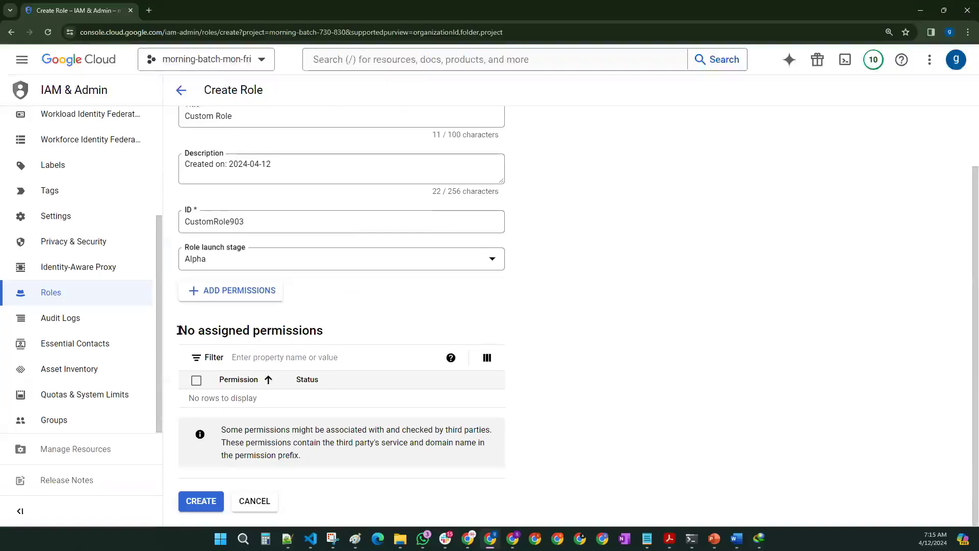
{"action": "left_click_drag", "start_coordinate": [181, 329], "coordinate": [326, 334]}
{"action": "scroll", "coordinate": [356, 332], "scroll_direction": "up", "scroll_amount": 3}
{"action": "left_click", "coordinate": [550, 301]}
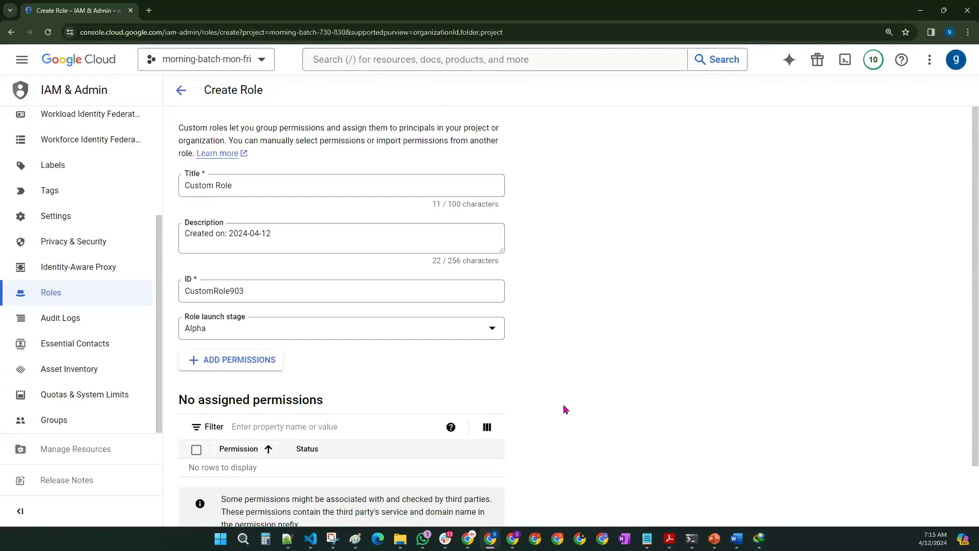
{"action": "scroll", "coordinate": [507, 384], "scroll_direction": "down", "scroll_amount": 2}
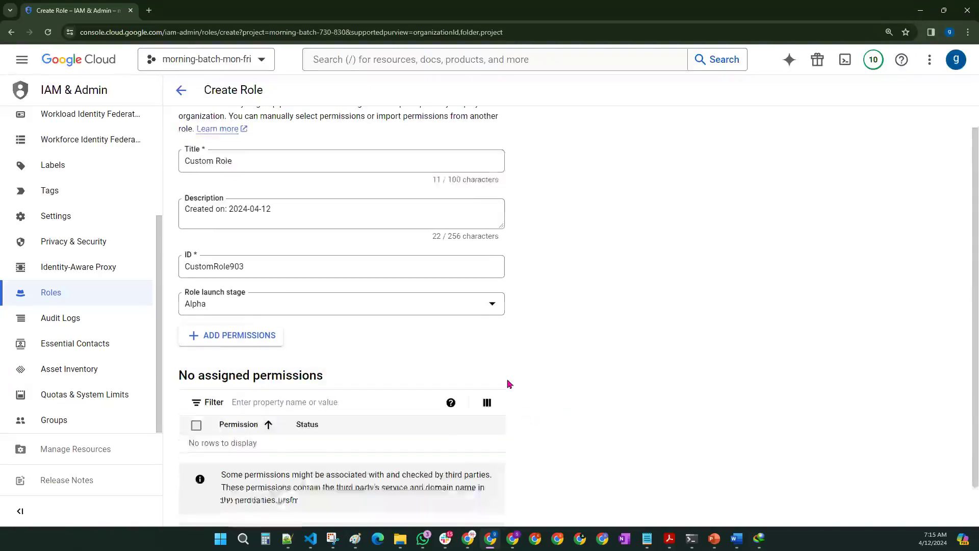
Step: Add the accessapproval.requests approve, dismiss, get, invalidate and list permissions to the role
{"action": "left_click", "coordinate": [263, 298]}
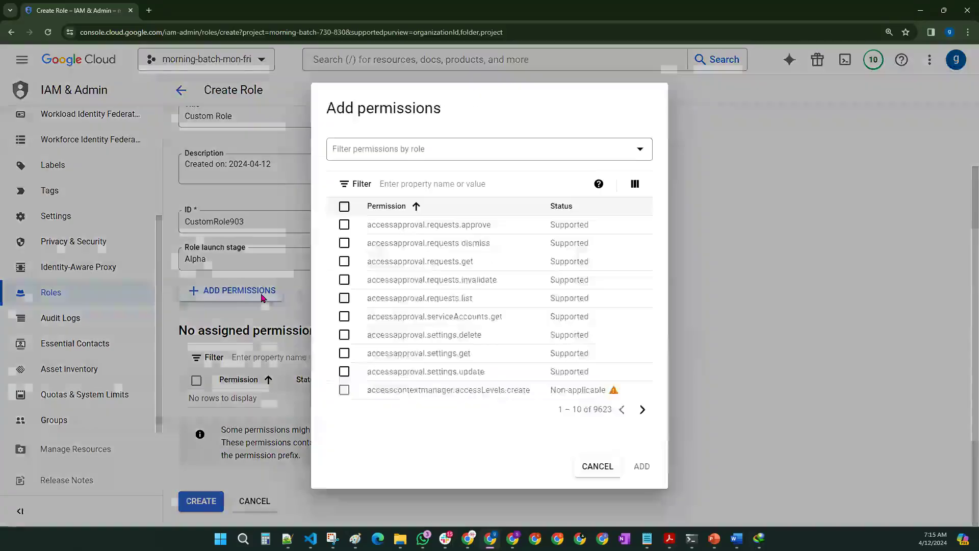
{"action": "left_click", "coordinate": [344, 225]}
{"action": "left_click", "coordinate": [345, 243]}
{"action": "left_click", "coordinate": [345, 262]}
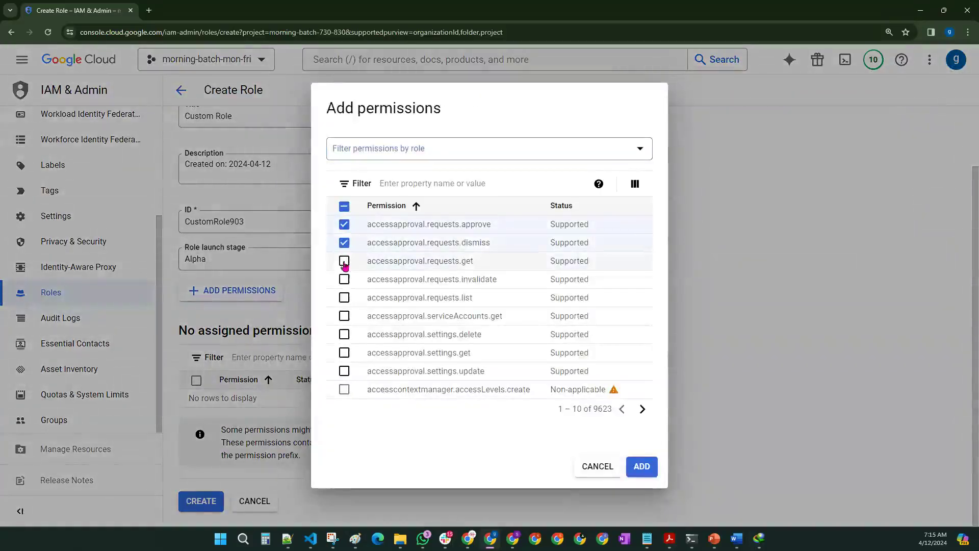
{"action": "left_click", "coordinate": [344, 279]}
{"action": "left_click", "coordinate": [345, 298]}
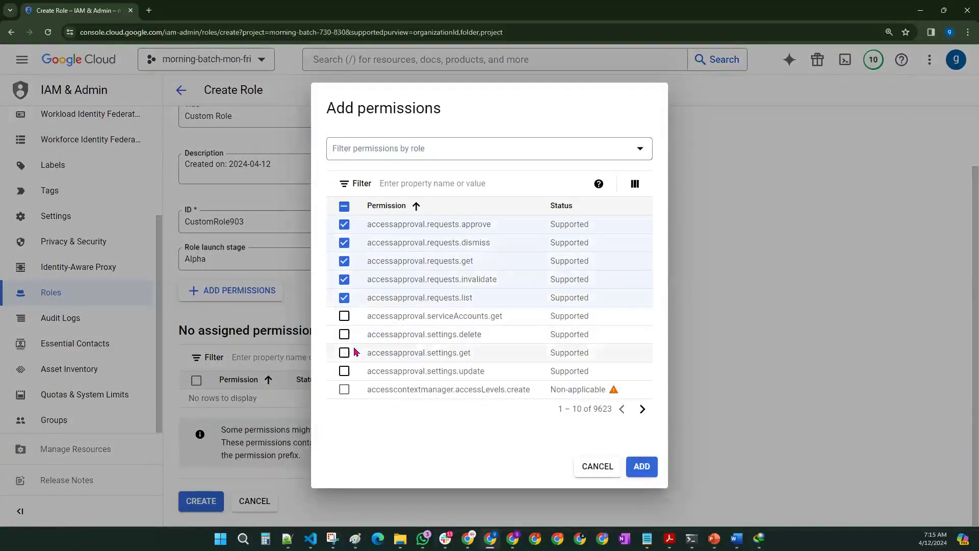
{"action": "left_click", "coordinate": [642, 467]}
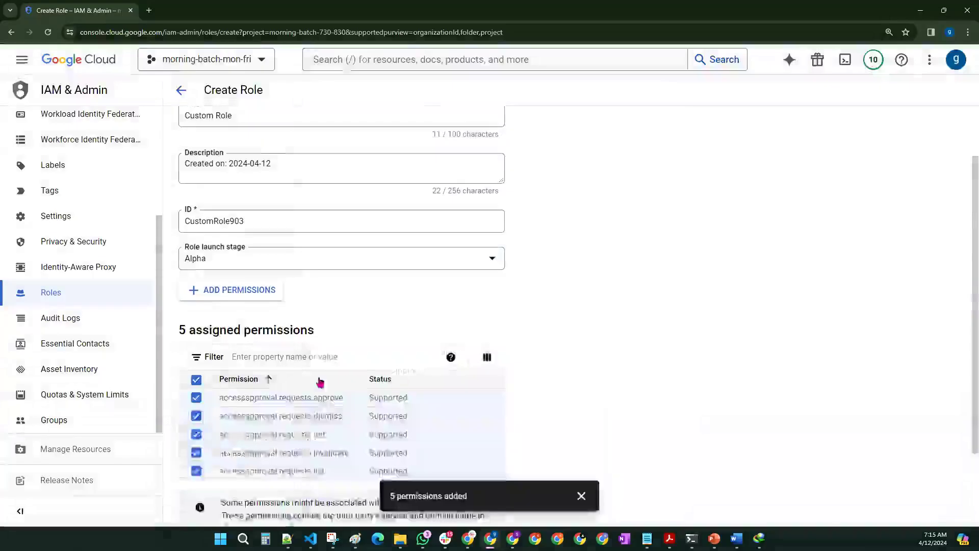
Step: Append ' 2' to the title so the role becomes 'Custom Role 2', and create it
{"action": "triple_click", "coordinate": [254, 189]}
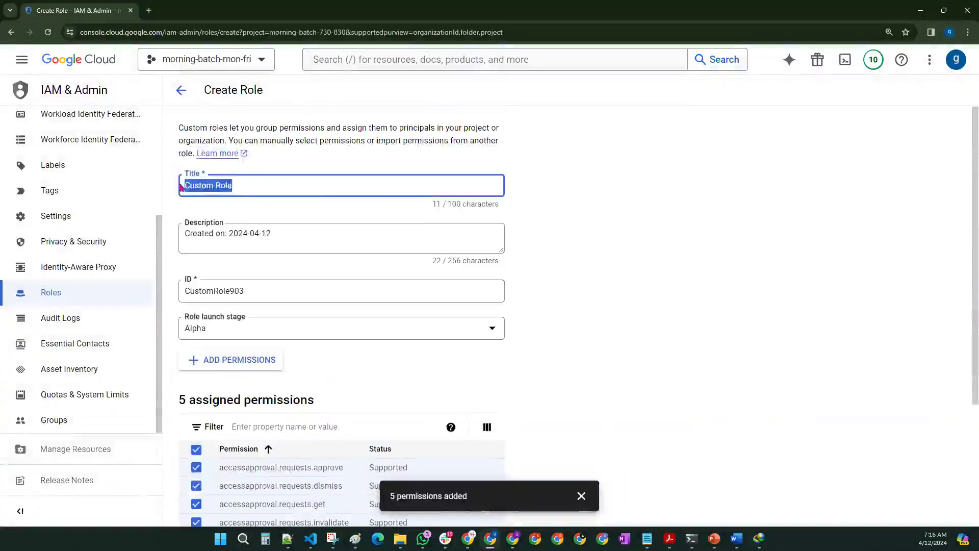
{"action": "left_click", "coordinate": [253, 188]}
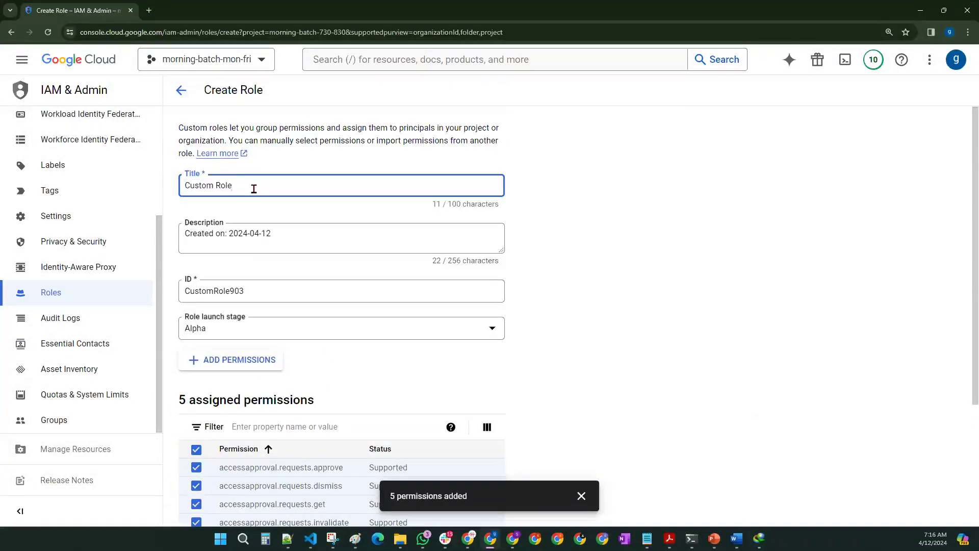
{"action": "scroll", "coordinate": [379, 324], "scroll_direction": "down", "scroll_amount": 3}
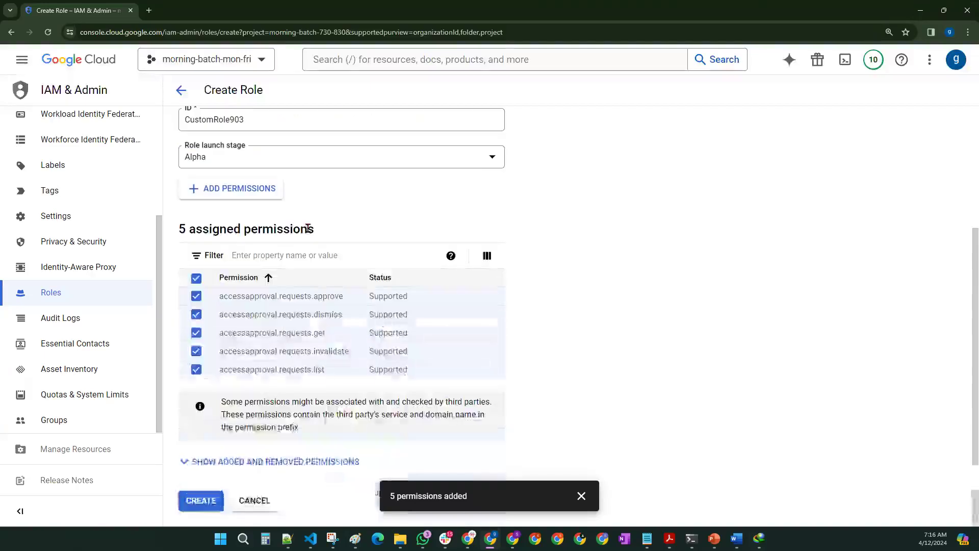
{"action": "scroll", "coordinate": [329, 374], "scroll_direction": "up", "scroll_amount": 3}
{"action": "type", "text": "2"}
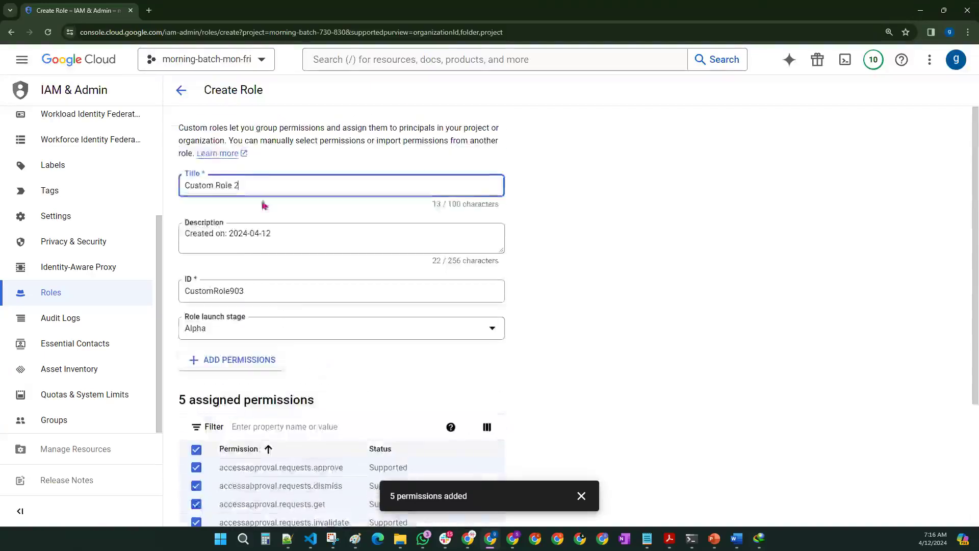
{"action": "scroll", "coordinate": [226, 192], "scroll_direction": "down", "scroll_amount": 3}
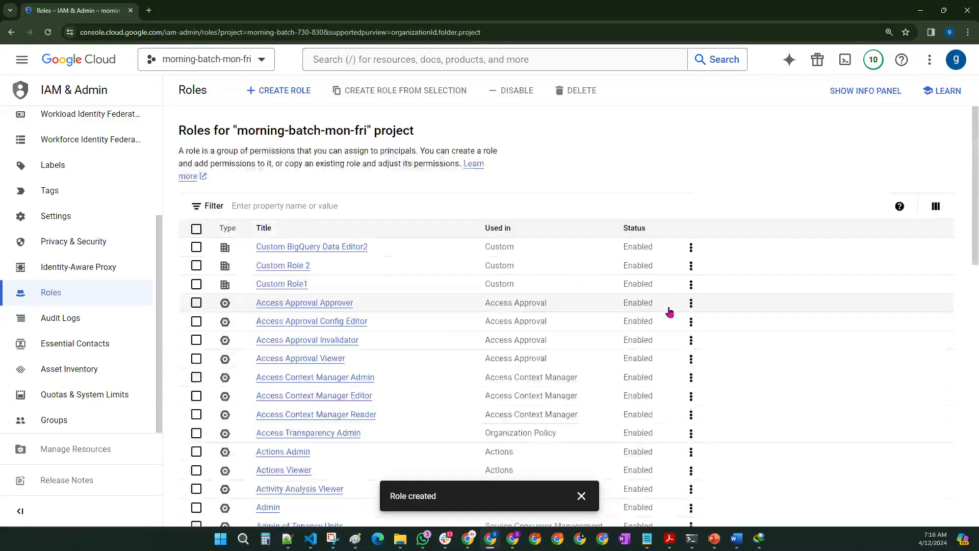
Step: Inspect Custom Role 2 in the info panel, then deselect it and focus the roles Filter box
{"action": "left_click", "coordinate": [196, 265]}
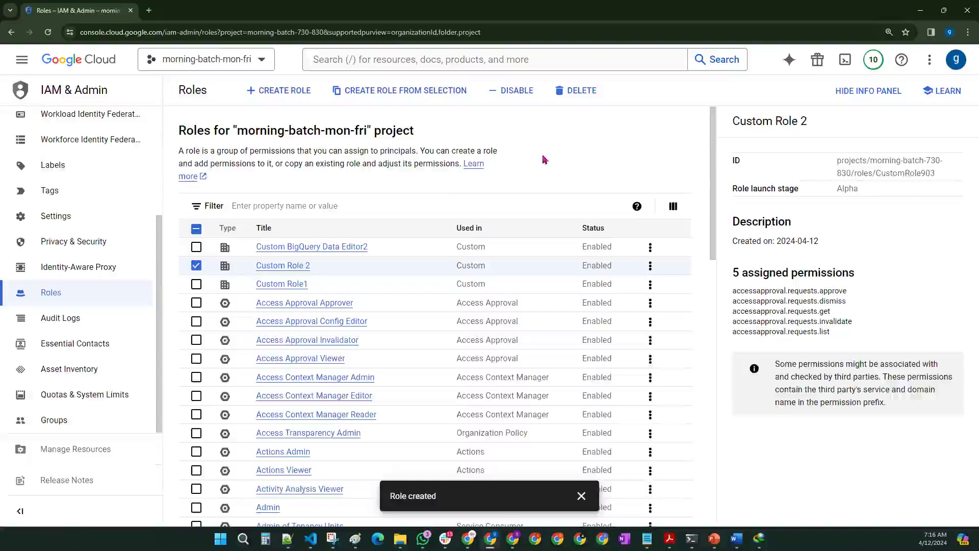
{"action": "left_click", "coordinate": [358, 205]}
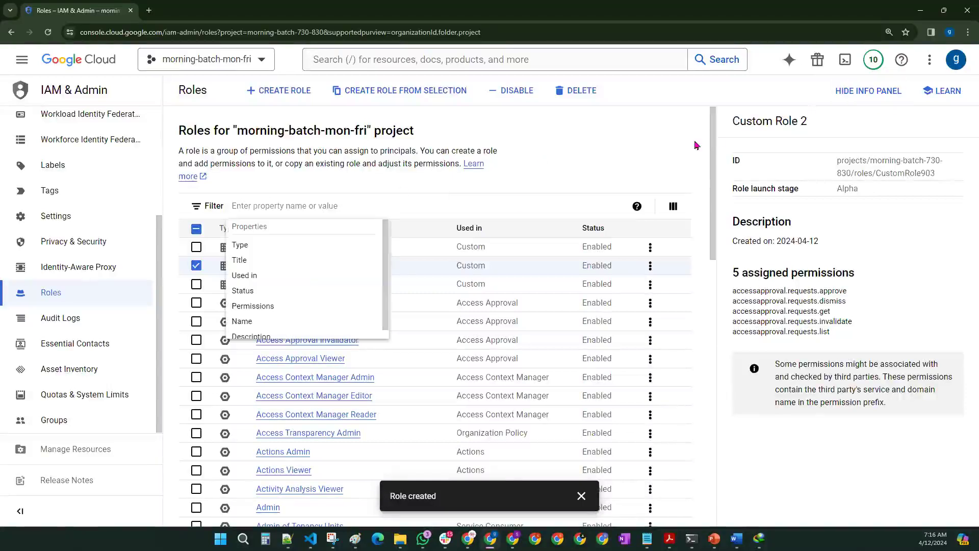
{"action": "left_click", "coordinate": [196, 265]}
{"action": "left_click", "coordinate": [292, 205]}
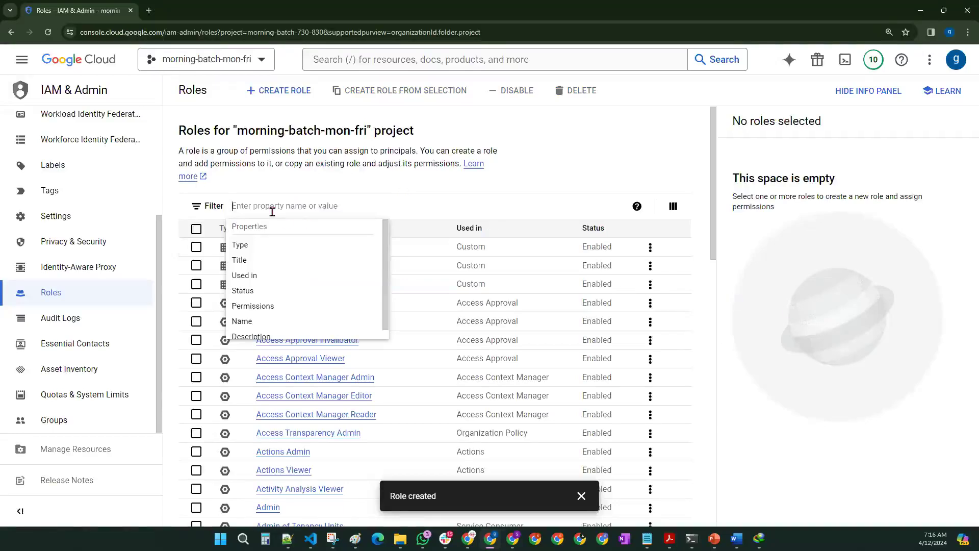
Step: Filter roles by 'bigquery', open BigQuery Data Editor, and review its 37 permissions including bigquery.models
{"action": "type", "text": "bigquery"}
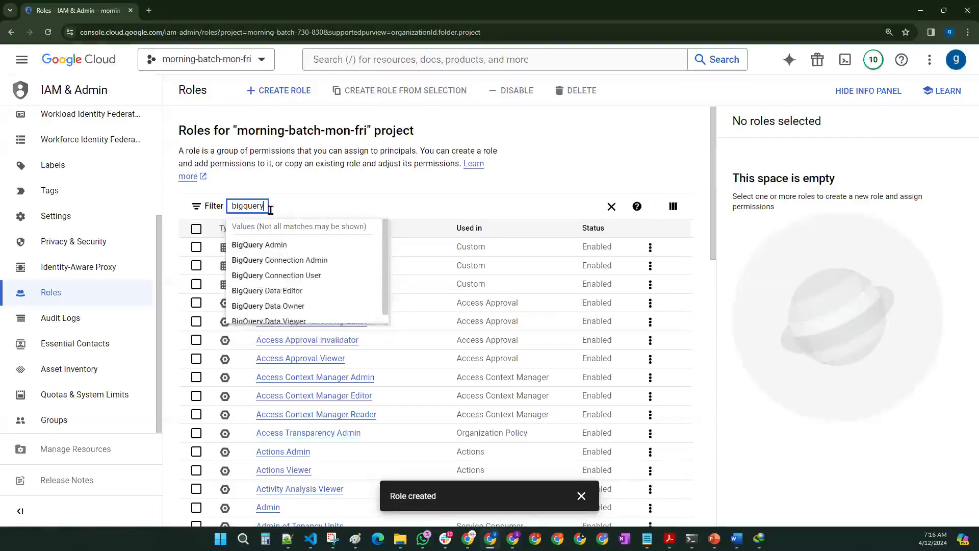
{"action": "left_click", "coordinate": [281, 296]}
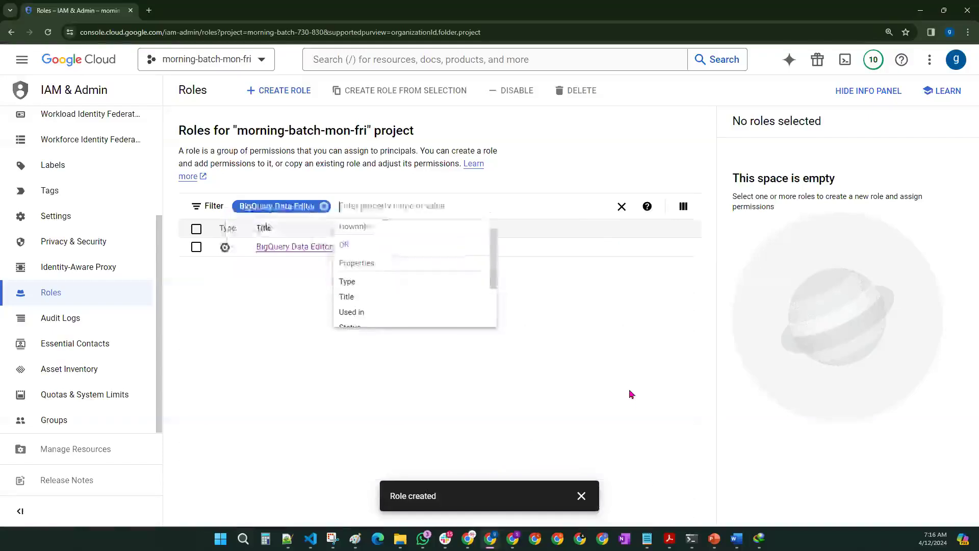
{"action": "left_click", "coordinate": [302, 250]}
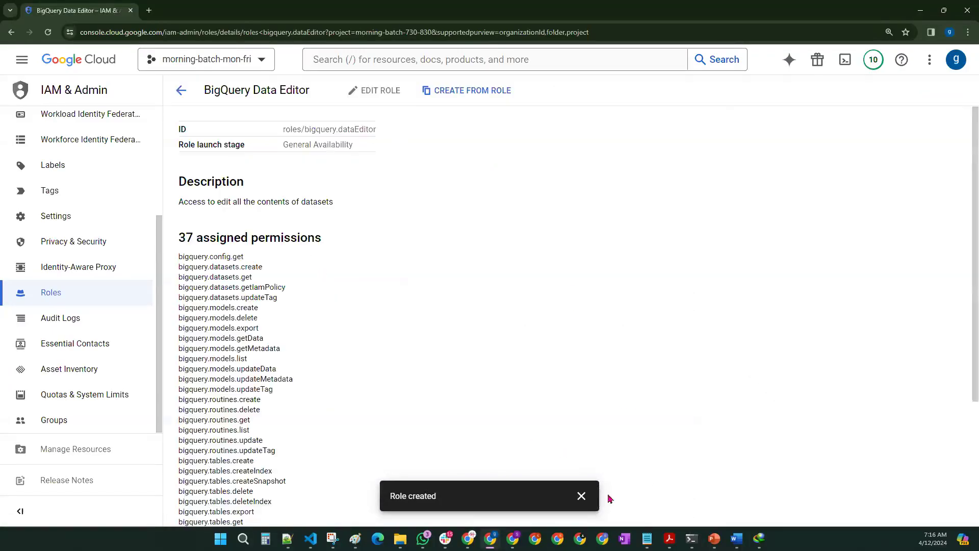
{"action": "left_click", "coordinate": [581, 496]}
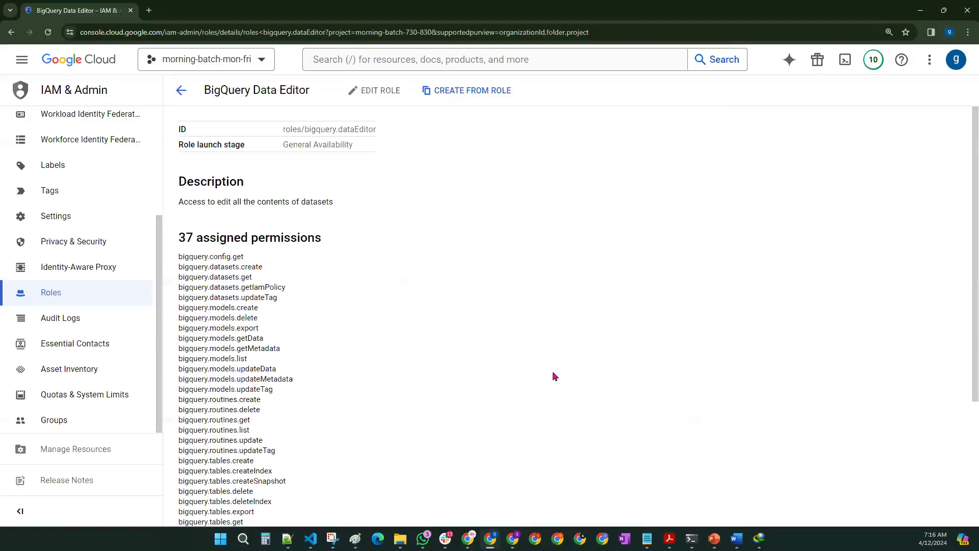
{"action": "left_click_drag", "start_coordinate": [178, 238], "coordinate": [329, 237]}
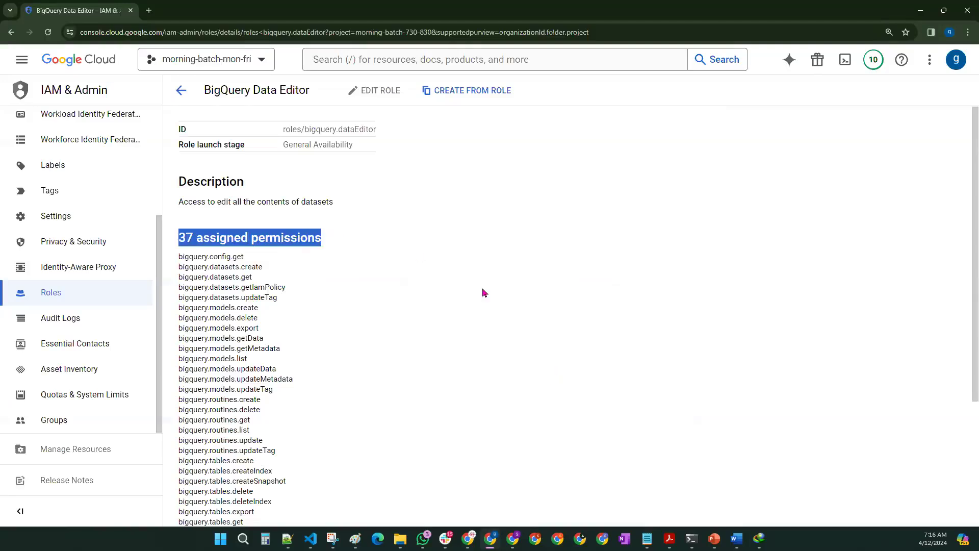
{"action": "left_click", "coordinate": [485, 293]}
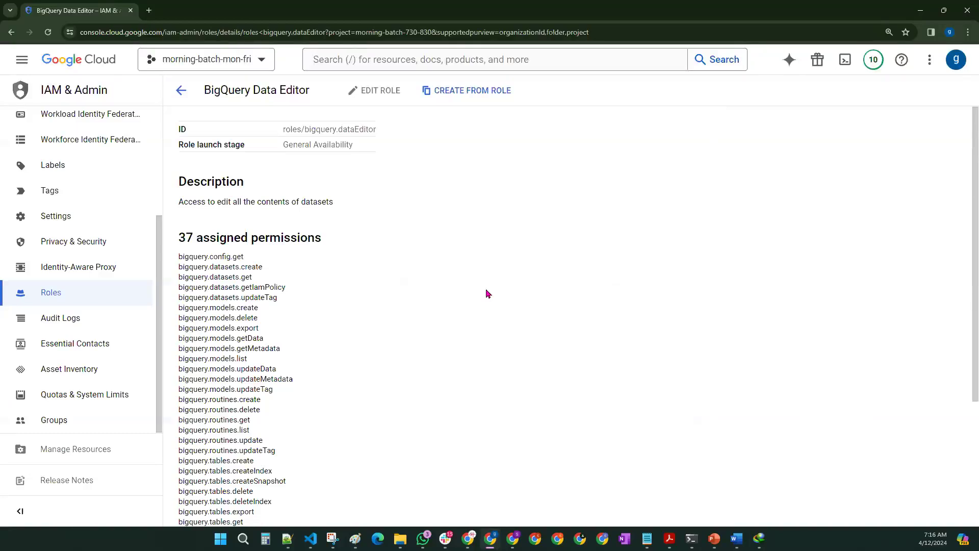
{"action": "scroll", "coordinate": [252, 287], "scroll_direction": "down", "scroll_amount": 1}
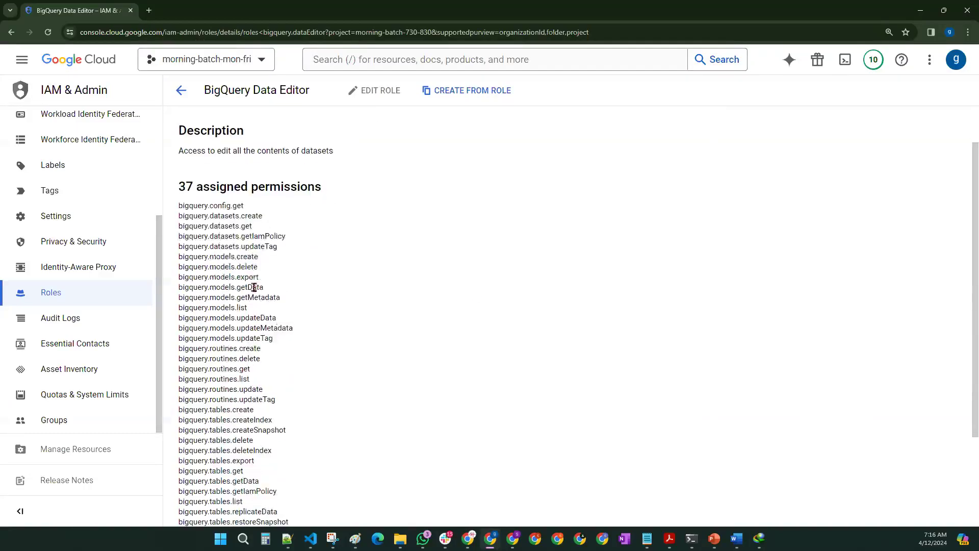
{"action": "left_click_drag", "start_coordinate": [286, 339], "coordinate": [184, 252]}
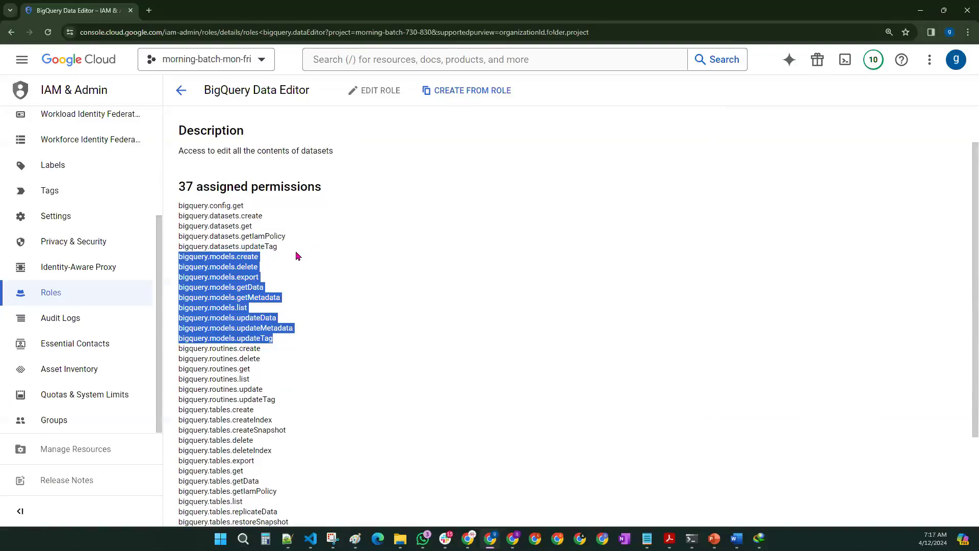
Step: Create a role based on BigQuery Data Editor, titled 'Custom BigQuery Data Editor 2'
{"action": "left_click", "coordinate": [450, 91]}
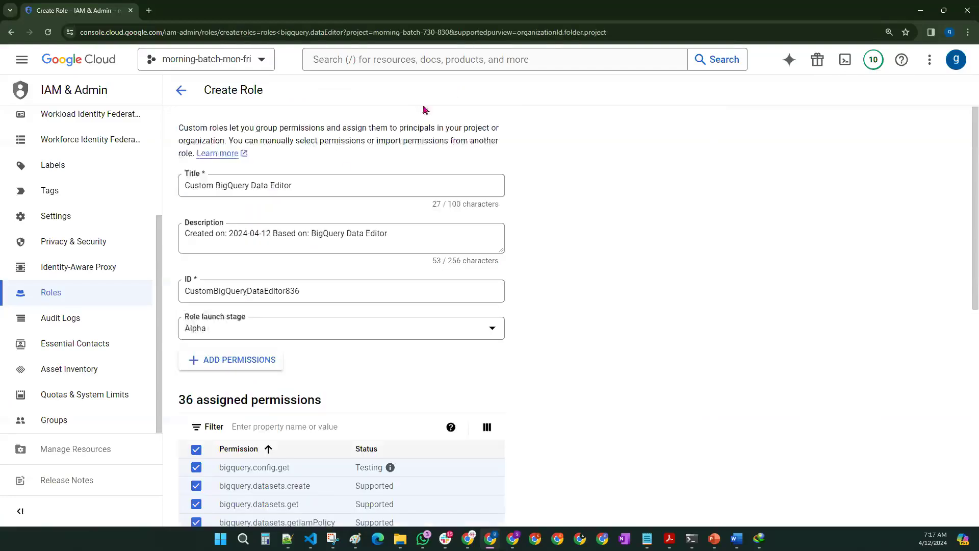
{"action": "left_click_drag", "start_coordinate": [303, 187], "coordinate": [181, 186]}
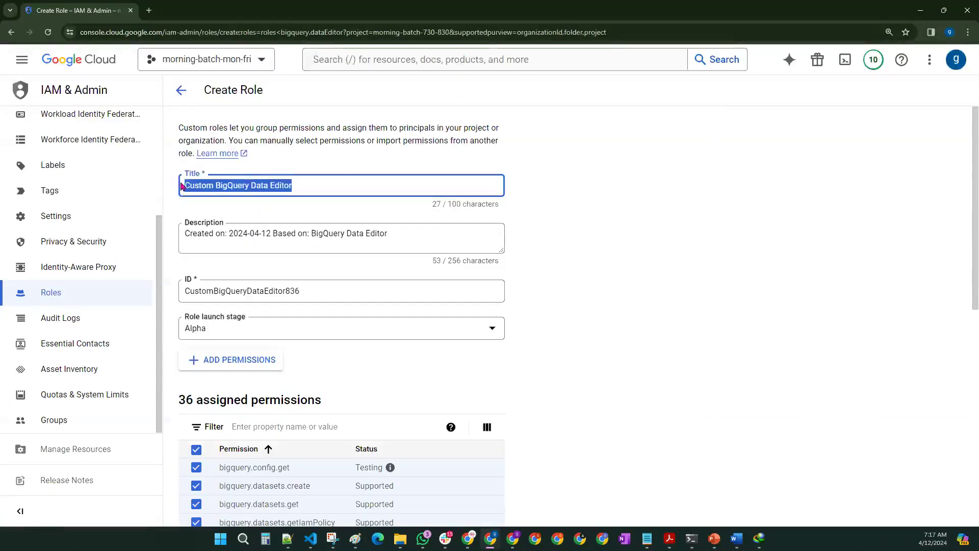
{"action": "left_click", "coordinate": [325, 185]}
{"action": "type", "text": "2"}
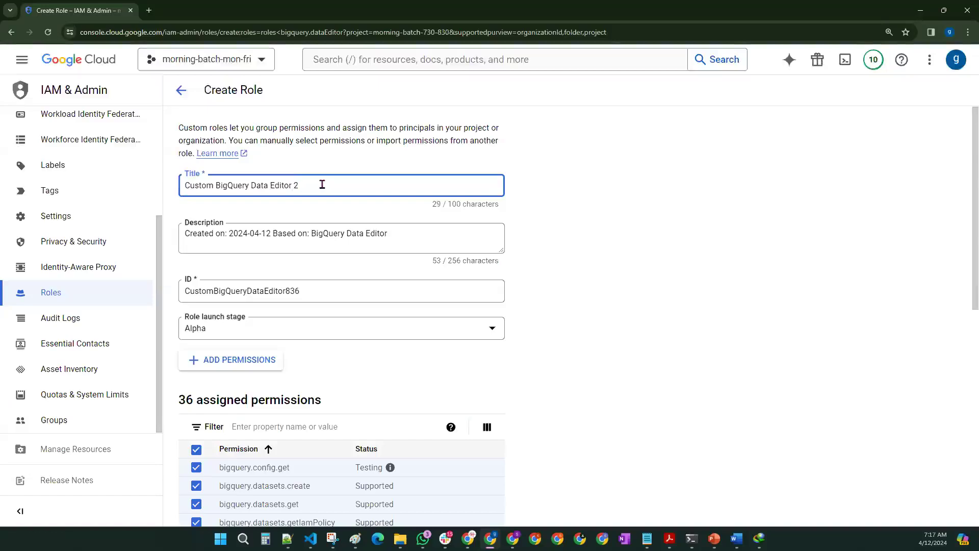
Step: Remove all nine bigquery.models permissions, from create through updateTag
{"action": "scroll", "coordinate": [620, 232], "scroll_direction": "down", "scroll_amount": 5}
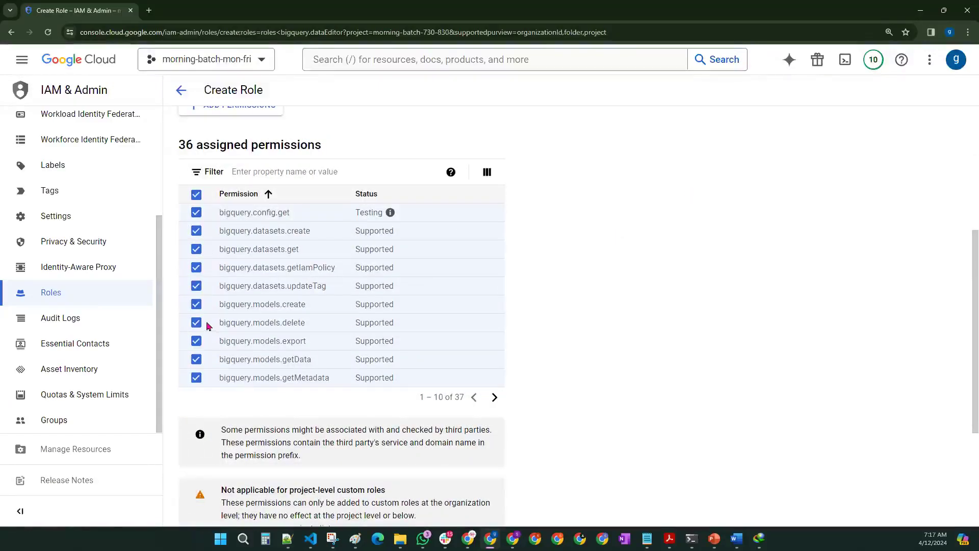
{"action": "left_click", "coordinate": [196, 304]}
{"action": "left_click", "coordinate": [197, 322]}
{"action": "left_click", "coordinate": [197, 340]}
{"action": "left_click", "coordinate": [196, 359]}
{"action": "left_click", "coordinate": [197, 377]}
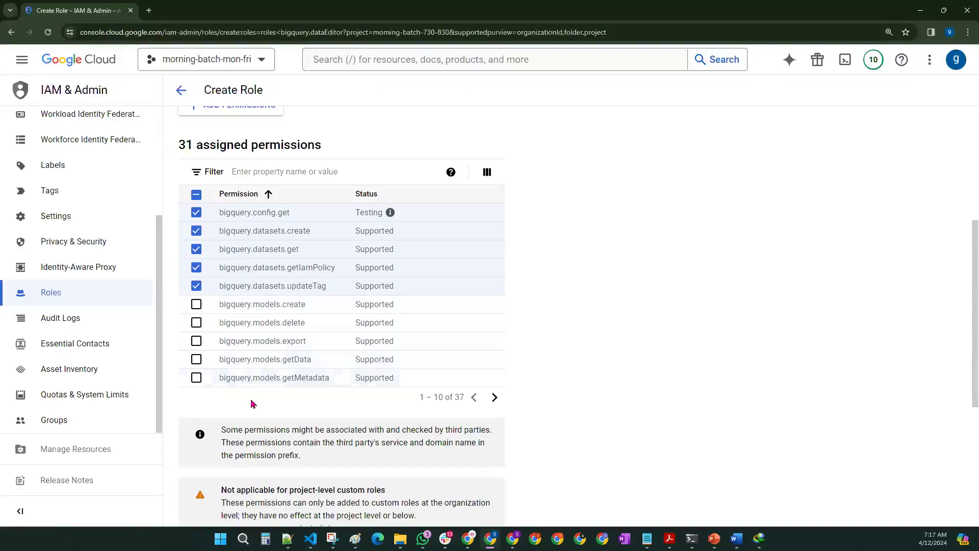
{"action": "left_click", "coordinate": [492, 398]}
{"action": "left_click", "coordinate": [196, 212]}
{"action": "left_click", "coordinate": [196, 230]}
{"action": "left_click", "coordinate": [196, 249]}
{"action": "left_click", "coordinate": [196, 267]}
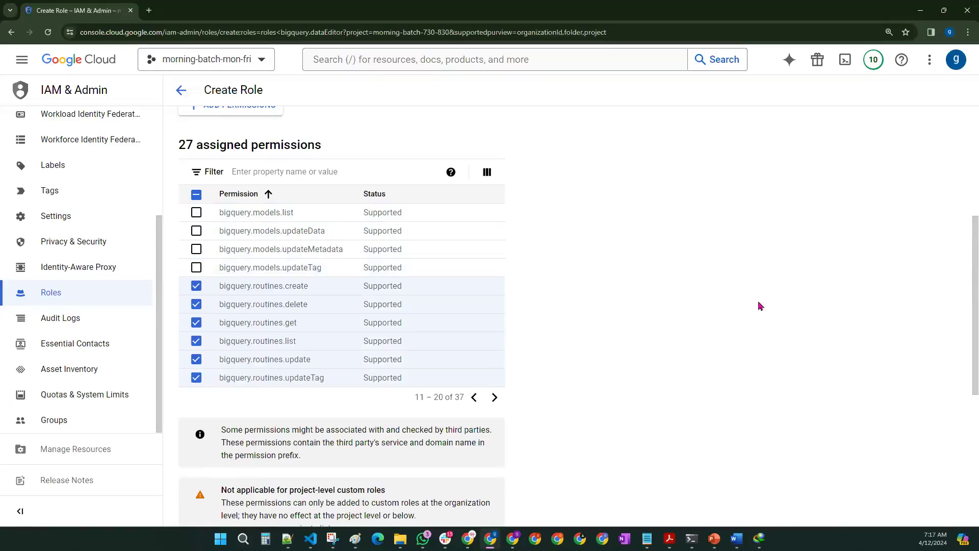
Step: Add the accessapproval.requests approve, dismiss and get permissions
{"action": "scroll", "coordinate": [741, 306], "scroll_direction": "up", "scroll_amount": 3}
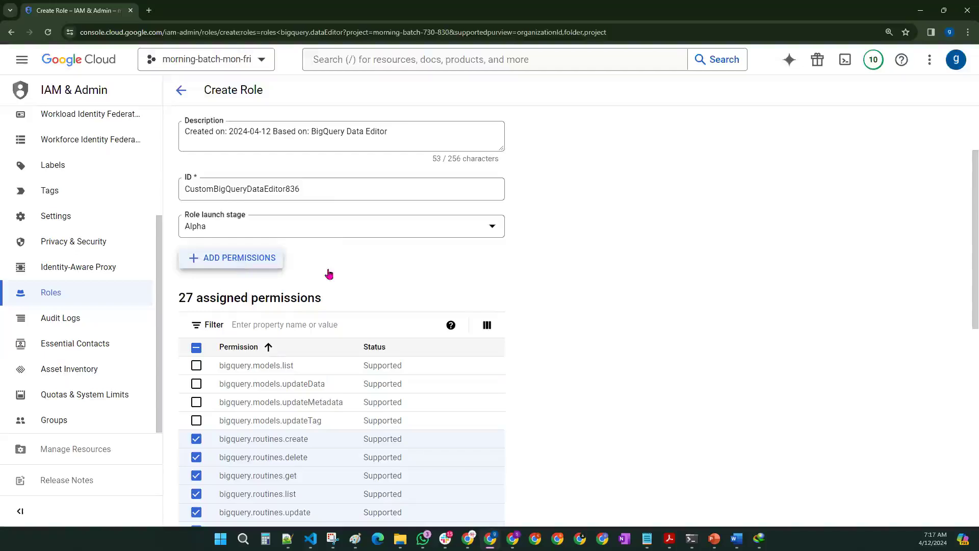
{"action": "left_click", "coordinate": [231, 257]}
{"action": "left_click", "coordinate": [344, 224]}
{"action": "left_click", "coordinate": [345, 243]}
{"action": "left_click", "coordinate": [345, 261]}
{"action": "left_click", "coordinate": [643, 466]}
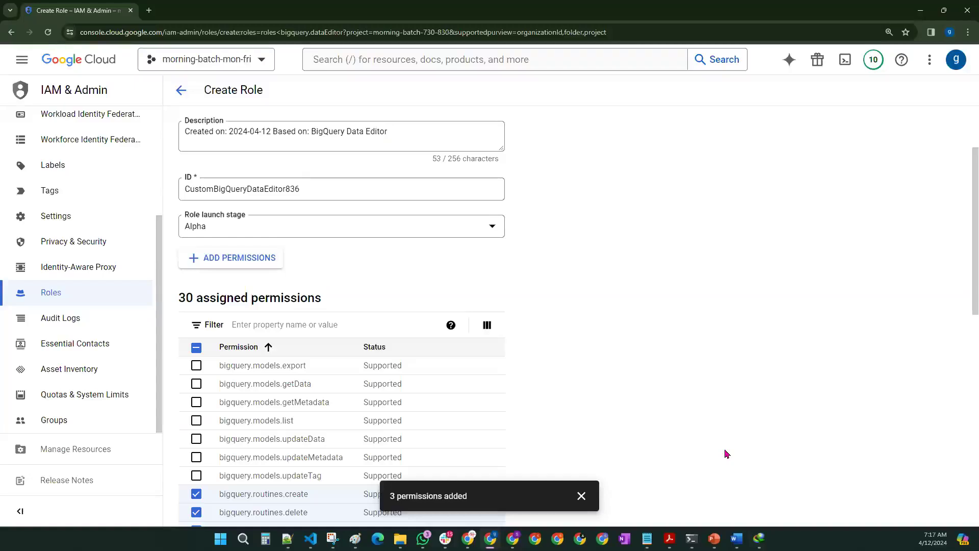
Step: Review the three added and nine removed permissions in the summary, then create the role
{"action": "left_click", "coordinate": [581, 496]}
{"action": "scroll", "coordinate": [598, 450], "scroll_direction": "down", "scroll_amount": 5}
{"action": "scroll", "coordinate": [598, 451], "scroll_direction": "down", "scroll_amount": 5}
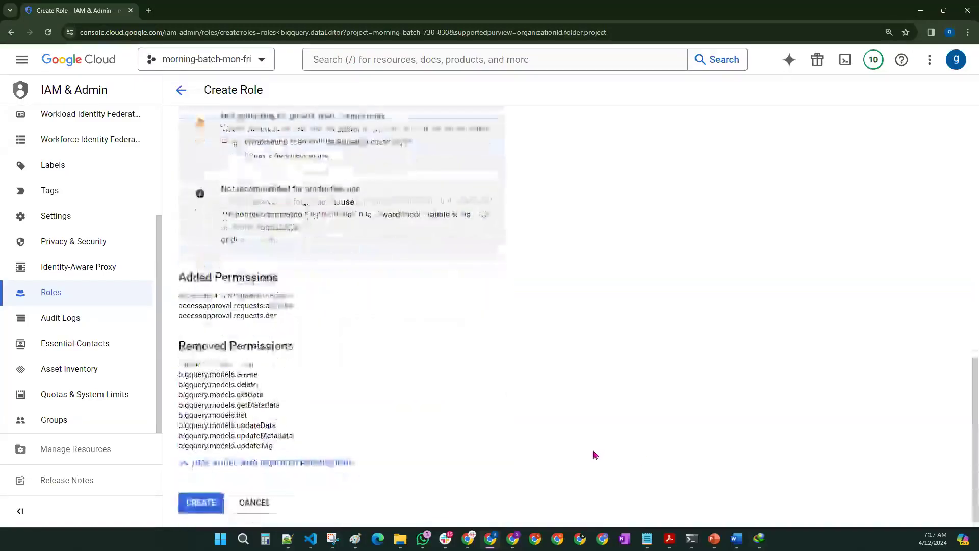
{"action": "left_click_drag", "start_coordinate": [179, 291], "coordinate": [285, 317]}
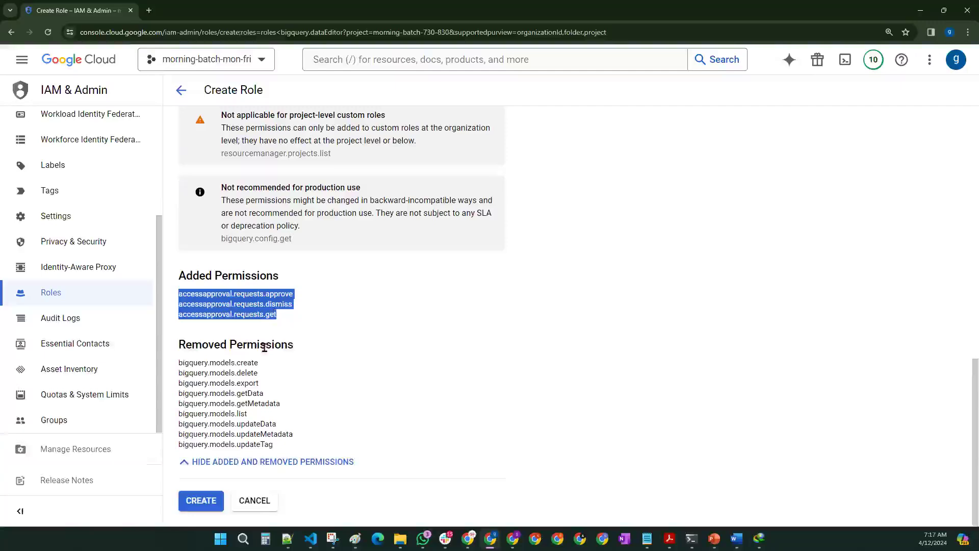
{"action": "left_click_drag", "start_coordinate": [179, 361], "coordinate": [347, 437]}
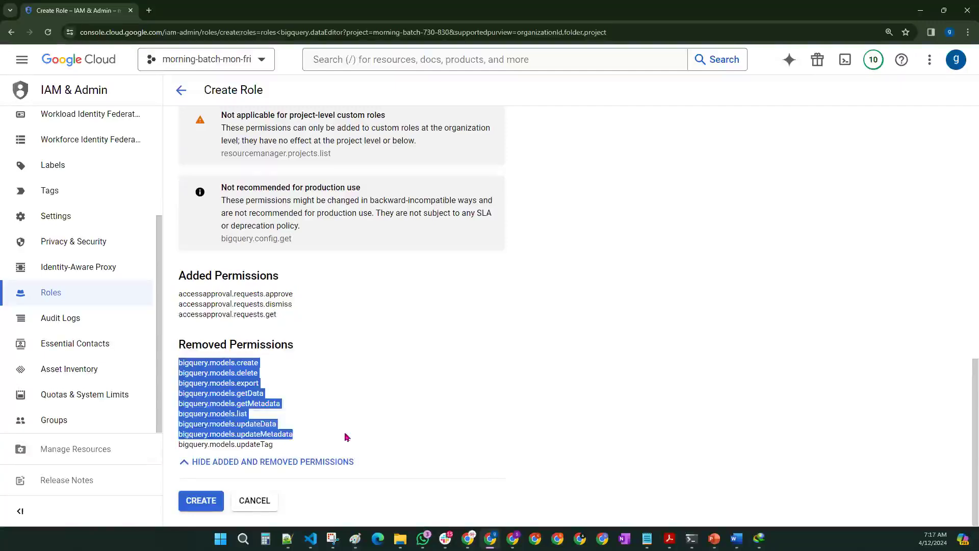
{"action": "left_click", "coordinate": [201, 502]}
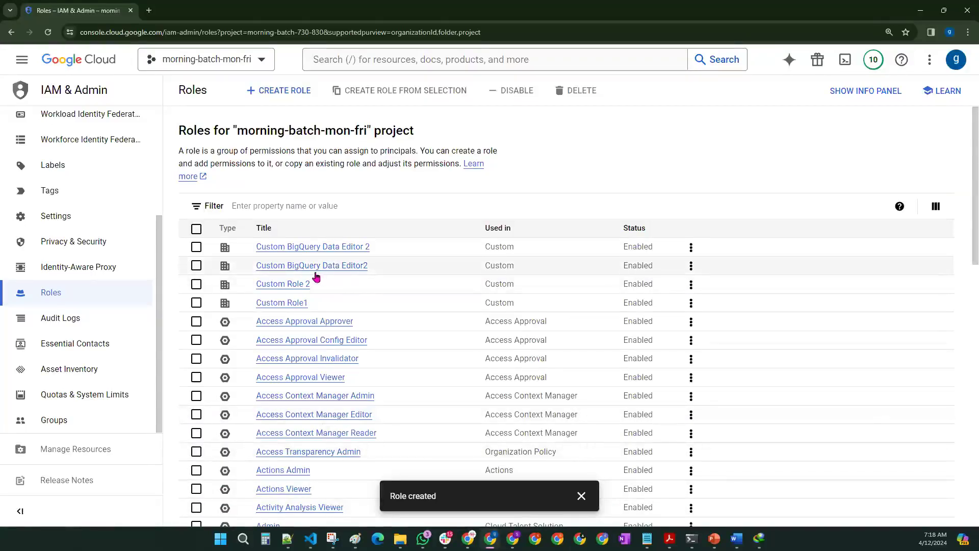
Step: Rename Custom BigQuery Data Editor 2 to 'test-custom role' and save the update
{"action": "left_click", "coordinate": [312, 247]}
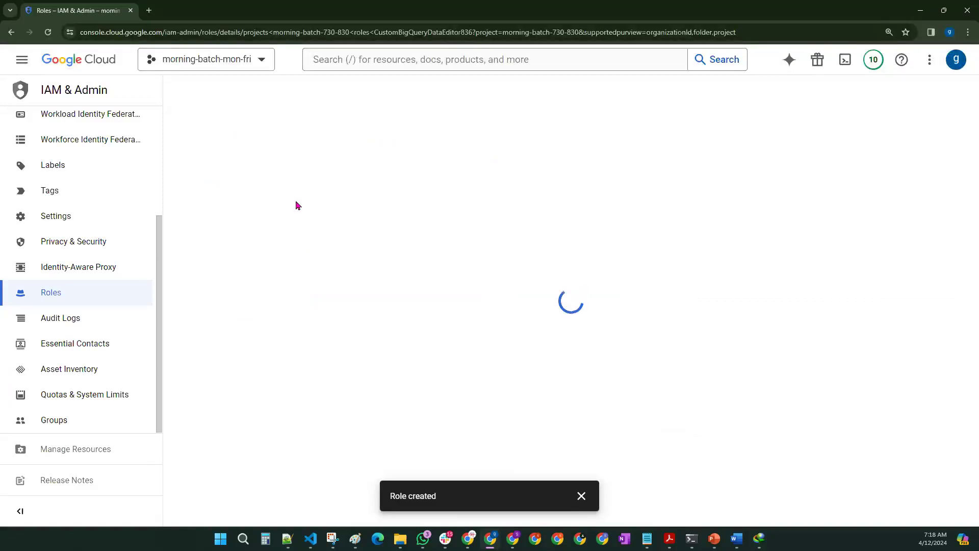
{"action": "left_click", "coordinate": [414, 91]}
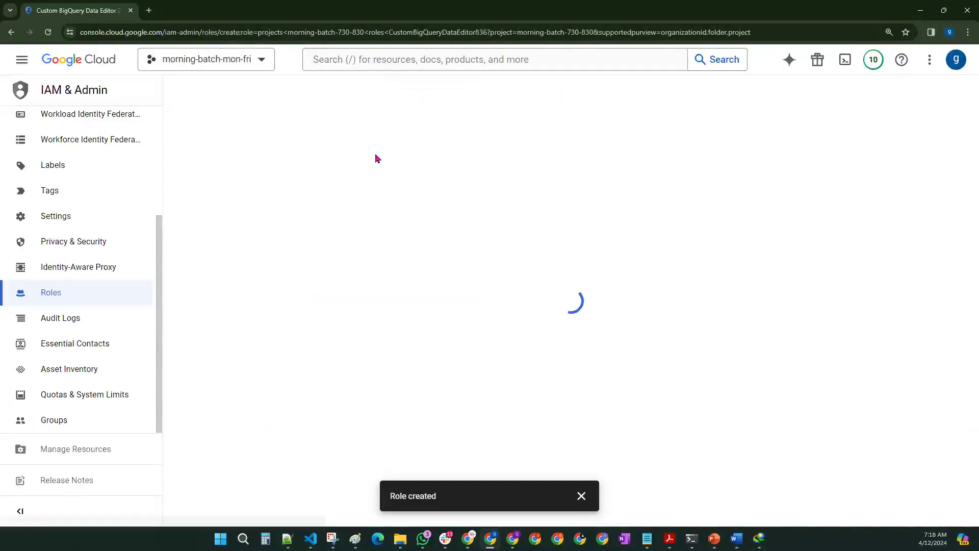
{"action": "left_click_drag", "start_coordinate": [305, 216], "coordinate": [145, 218]}
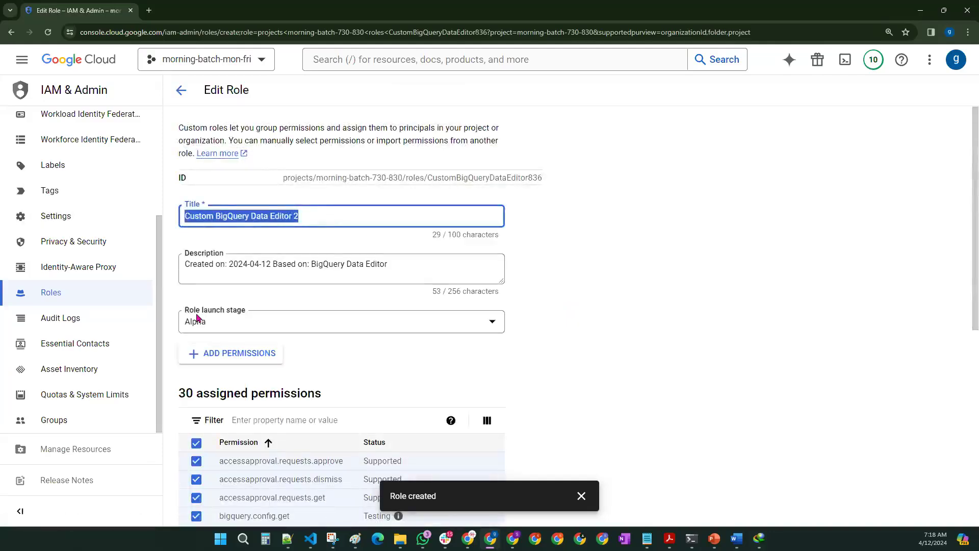
{"action": "type", "text": "te"}
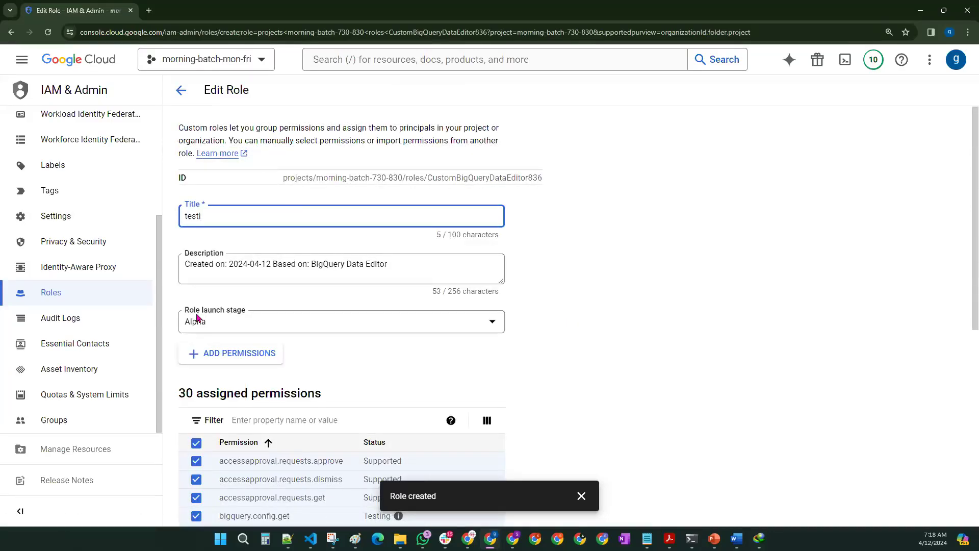
{"action": "type", "text": "st-custom role"}
{"action": "scroll", "coordinate": [574, 389], "scroll_direction": "down", "scroll_amount": 5}
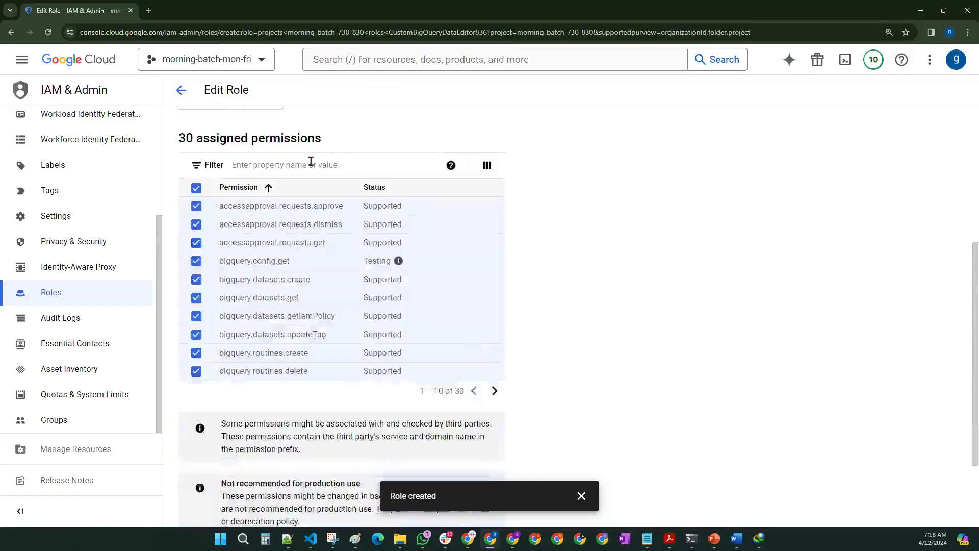
{"action": "scroll", "coordinate": [305, 262], "scroll_direction": "down", "scroll_amount": 2}
{"action": "left_click", "coordinate": [203, 503]}
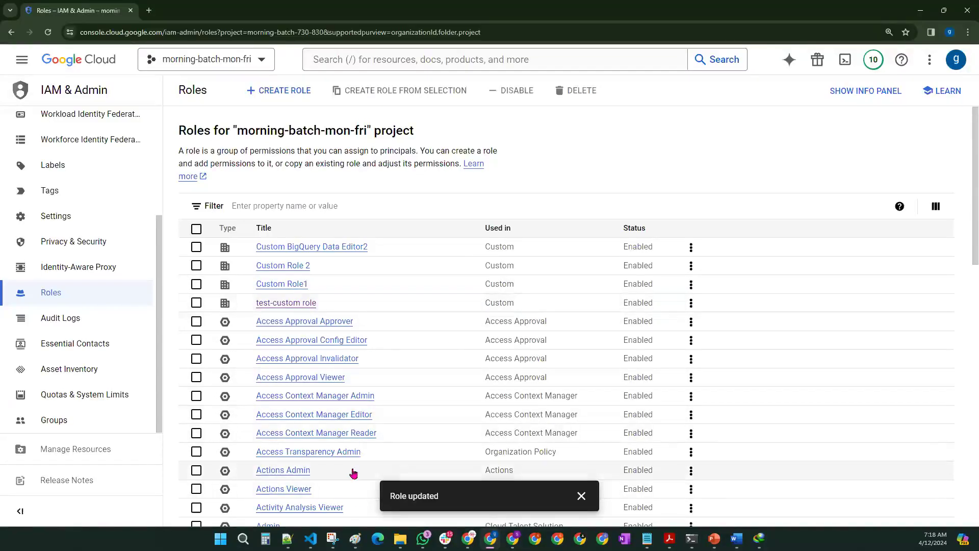
{"action": "scroll", "coordinate": [84, 303], "scroll_direction": "up", "scroll_amount": 3}
{"action": "scroll", "coordinate": [83, 296], "scroll_direction": "up", "scroll_amount": 1}
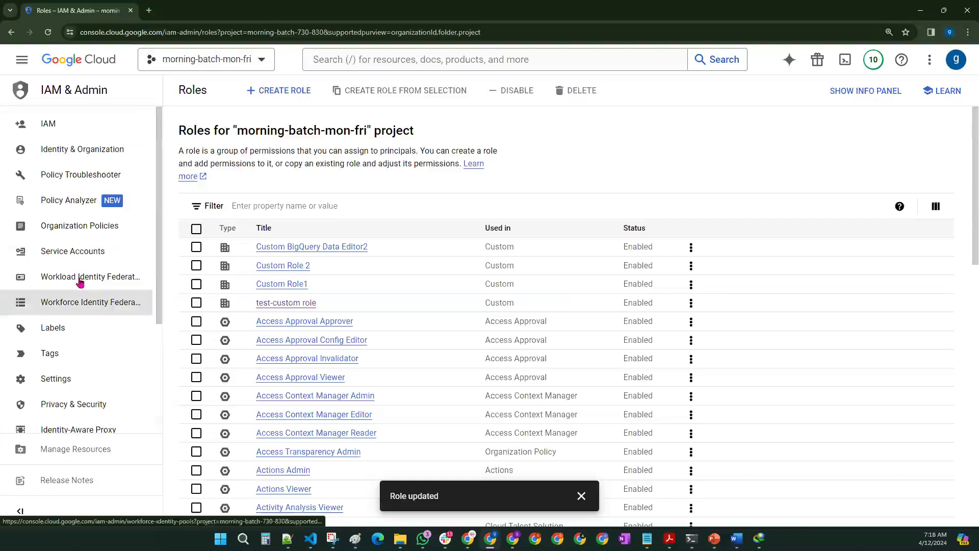
Step: Go to the IAM page and open the Grant access panel for morning-batch-mon-fri
{"action": "left_click", "coordinate": [76, 123]}
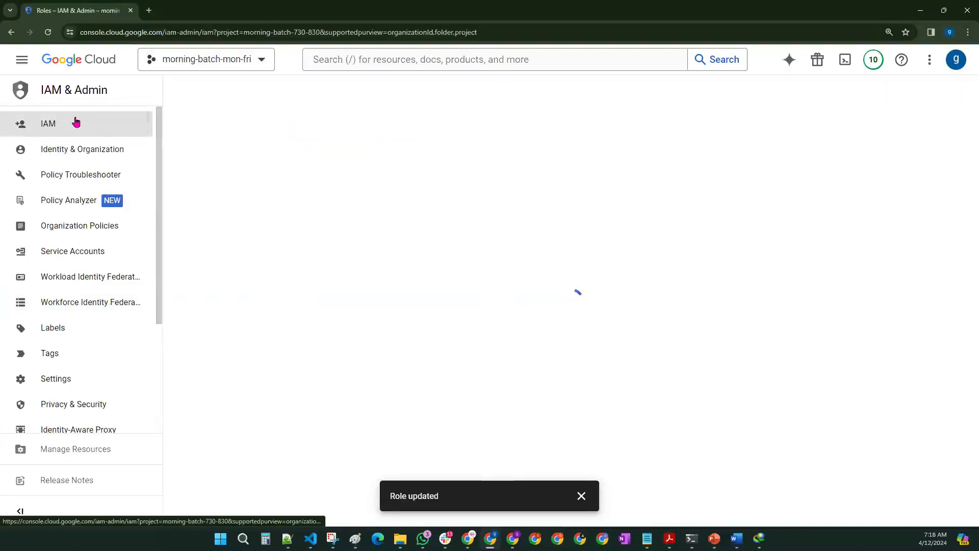
{"action": "left_click", "coordinate": [581, 495]}
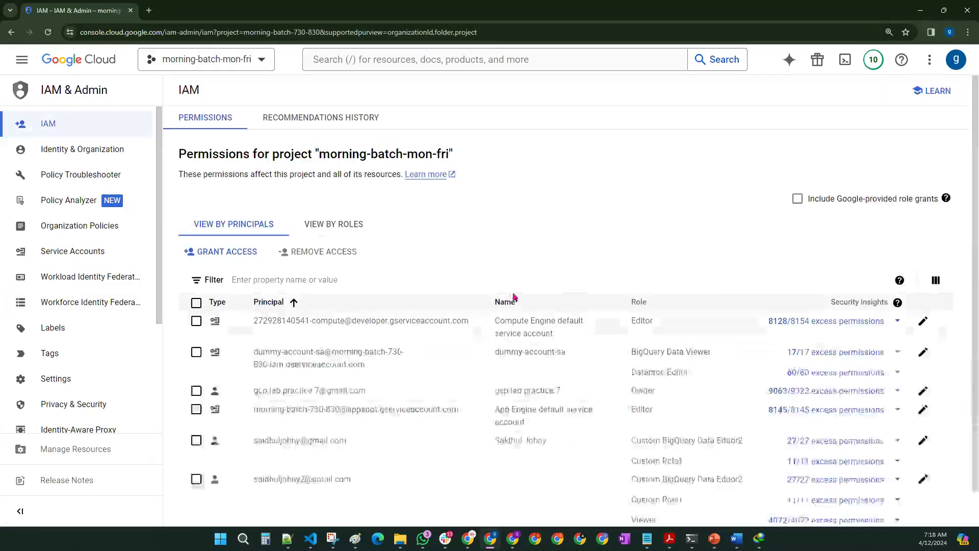
{"action": "left_click", "coordinate": [245, 254]}
{"action": "left_click_drag", "start_coordinate": [455, 200], "coordinate": [549, 209]}
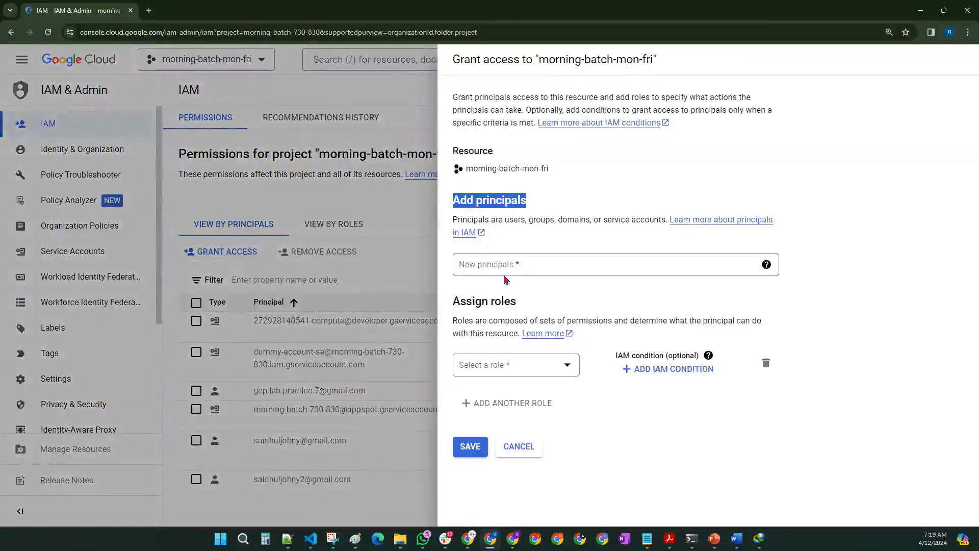
{"action": "left_click_drag", "start_coordinate": [454, 302], "coordinate": [539, 303]}
{"action": "left_click", "coordinate": [652, 458]}
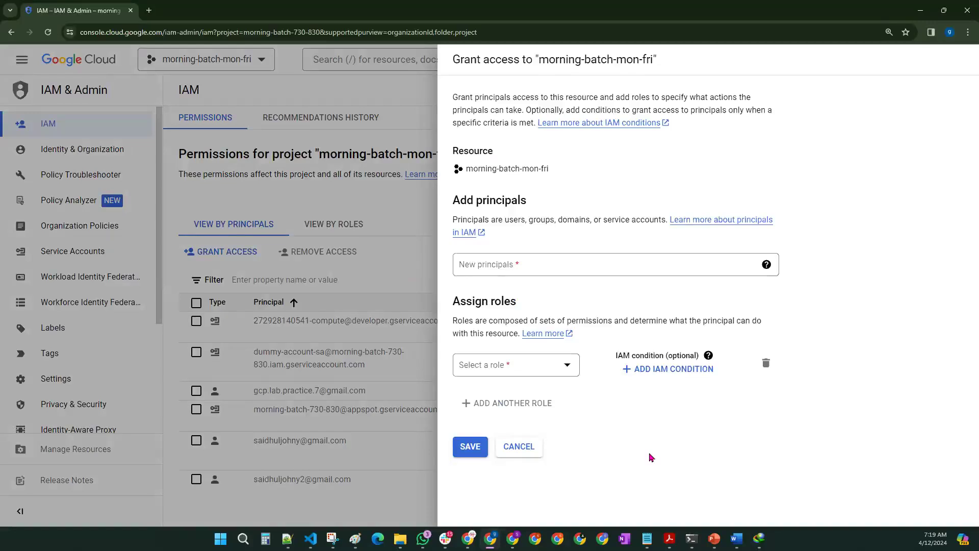
Step: Browse the Basic and Custom role categories, then close the role picker without choosing
{"action": "left_click", "coordinate": [558, 374]}
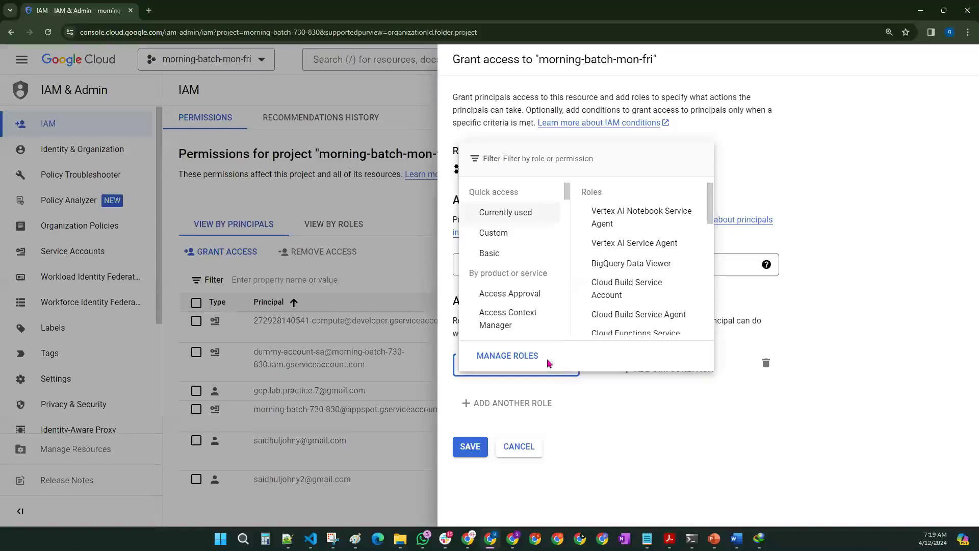
{"action": "left_click", "coordinate": [494, 255]}
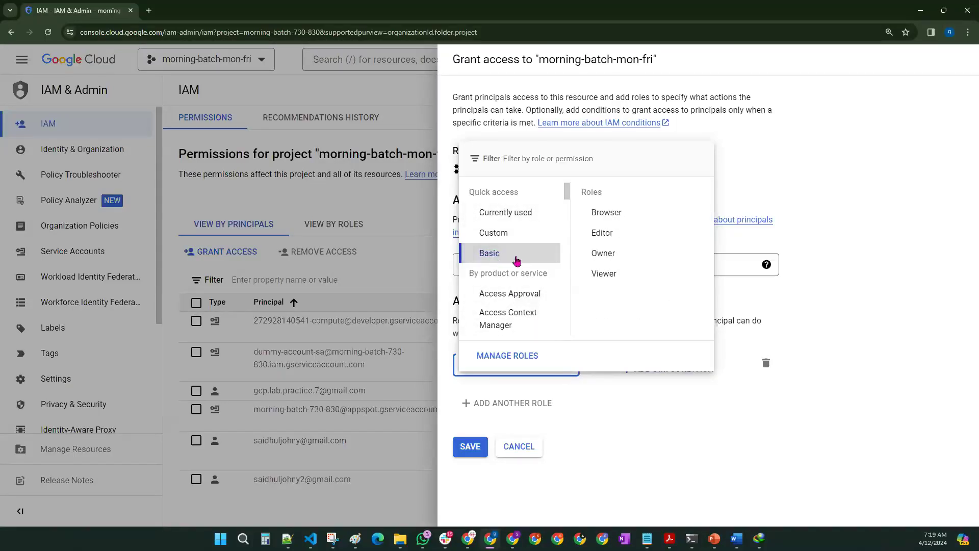
{"action": "left_click", "coordinate": [511, 235]}
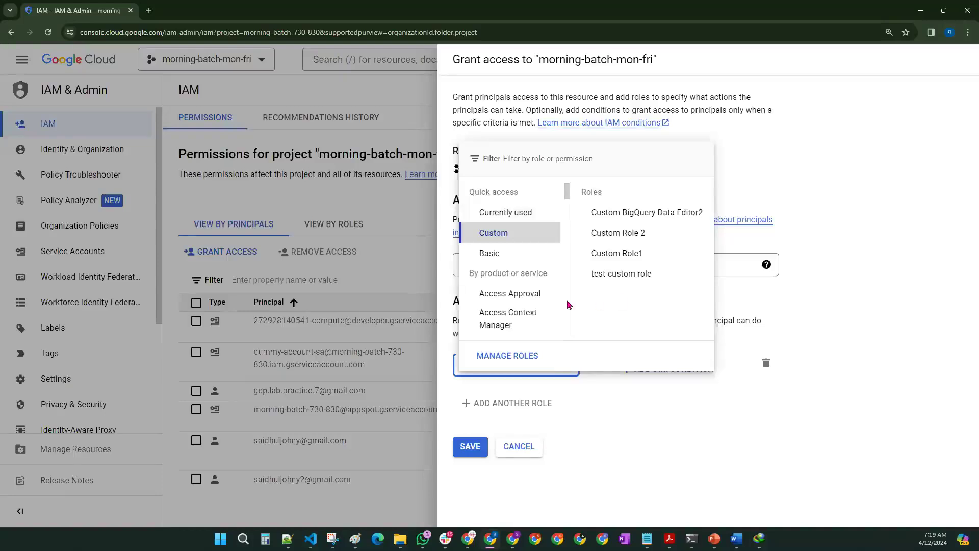
{"action": "scroll", "coordinate": [489, 258], "scroll_direction": "down", "scroll_amount": 1}
{"action": "left_click_drag", "start_coordinate": [469, 222], "coordinate": [546, 225]}
{"action": "left_click", "coordinate": [894, 431]}
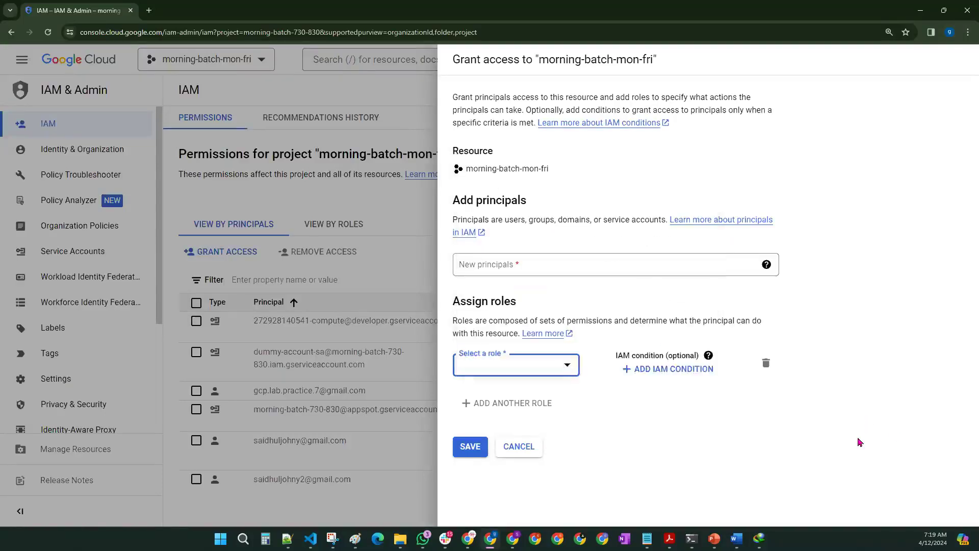
Step: Cancel the Grant access panel to return to the IAM permissions list
{"action": "left_click", "coordinate": [517, 449]}
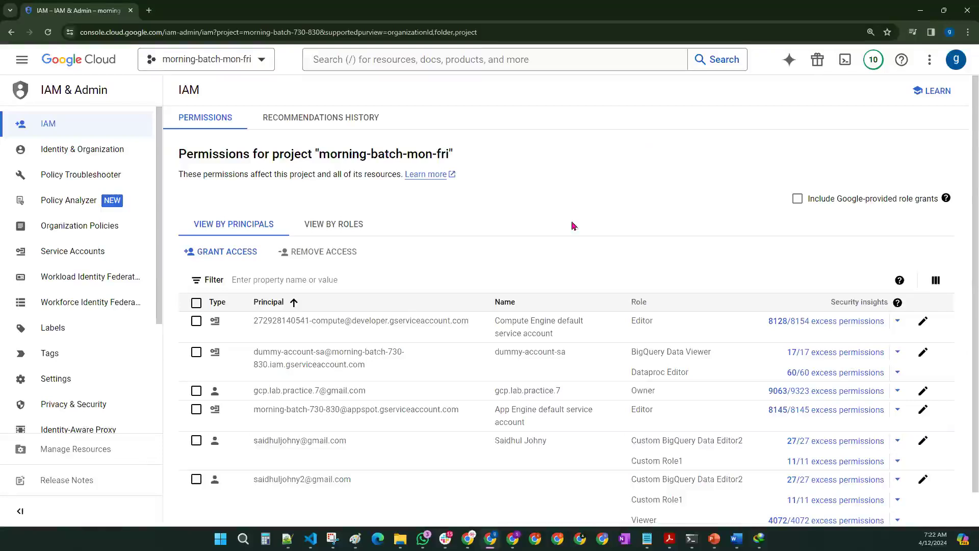
Step: Grant the user's account the custom test-custom role on the project and save the policy
{"action": "left_click", "coordinate": [227, 250]}
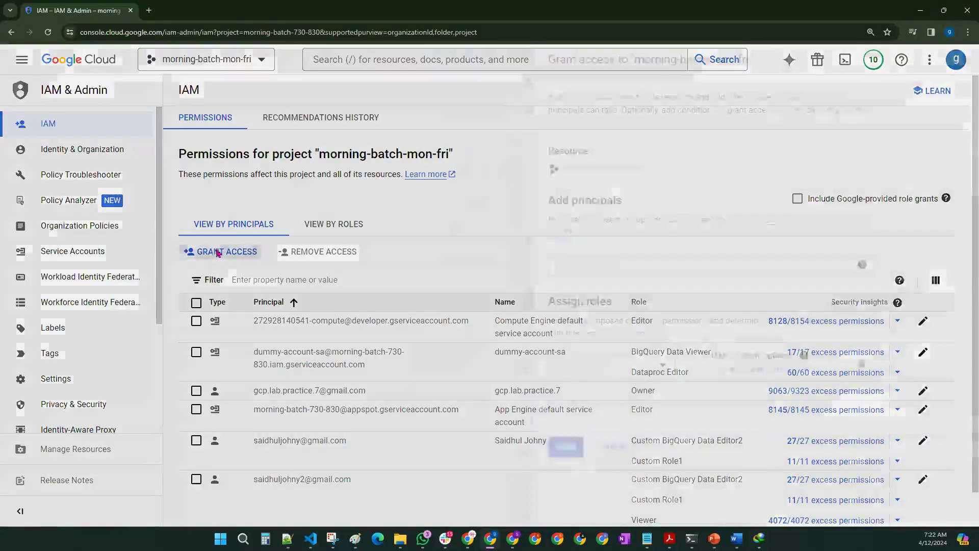
{"action": "left_click", "coordinate": [508, 269]}
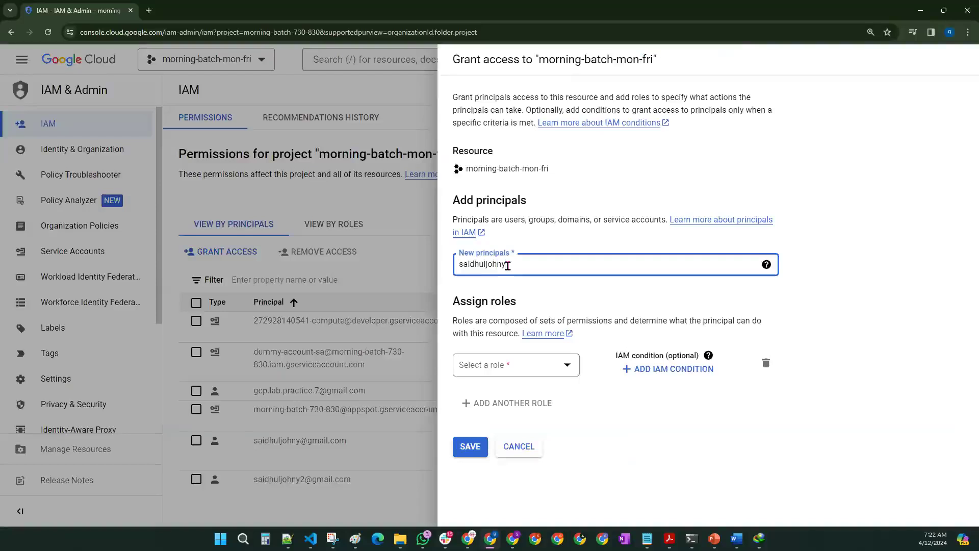
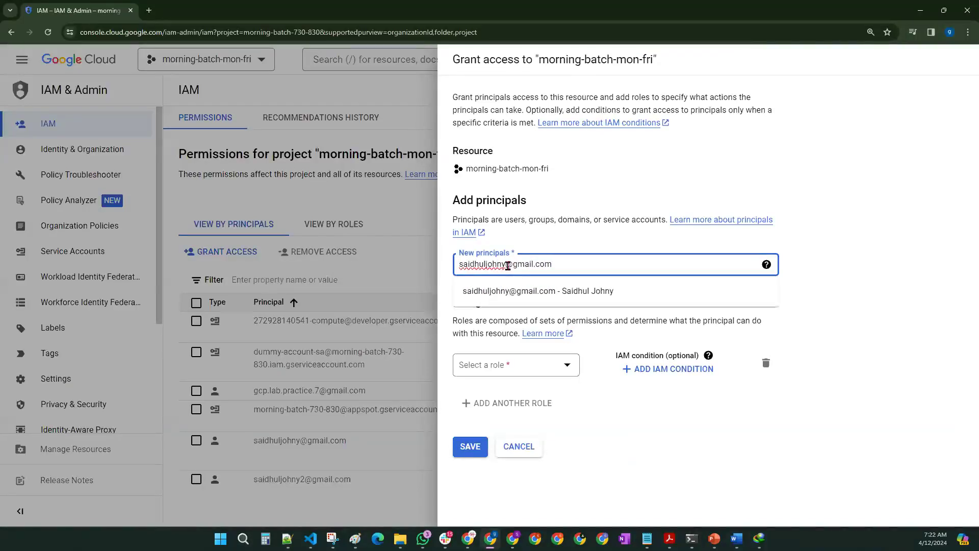
{"action": "left_click", "coordinate": [530, 292]}
{"action": "left_click", "coordinate": [530, 365]}
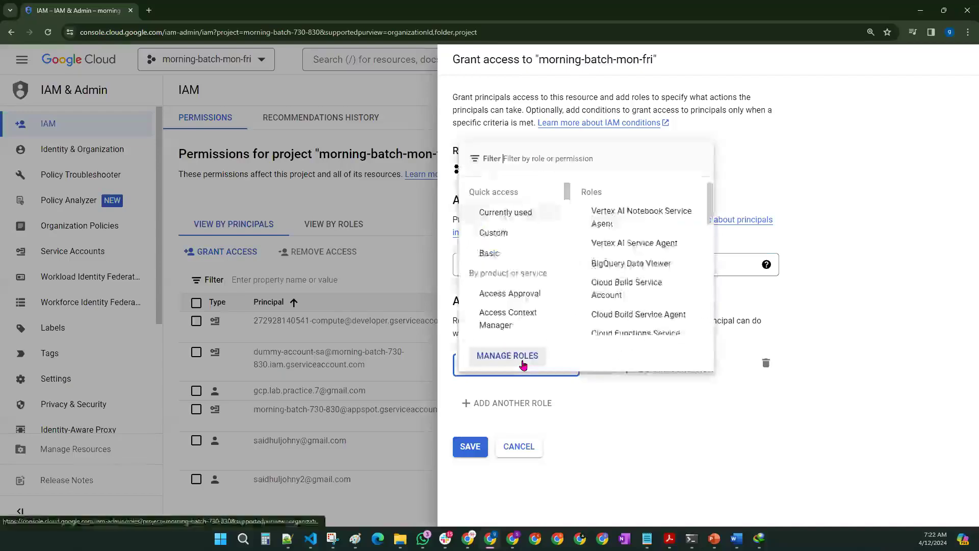
{"action": "left_click", "coordinate": [516, 231]}
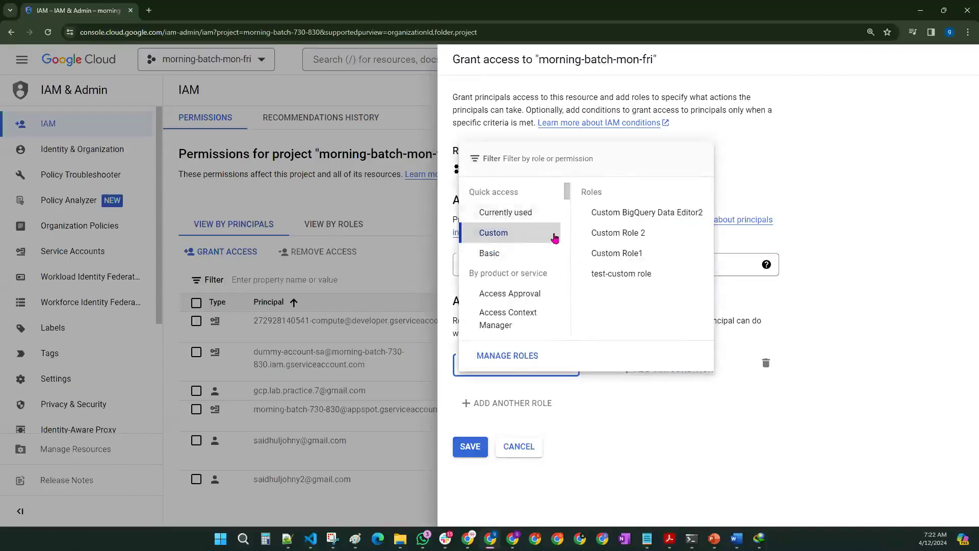
{"action": "left_click", "coordinate": [602, 275]}
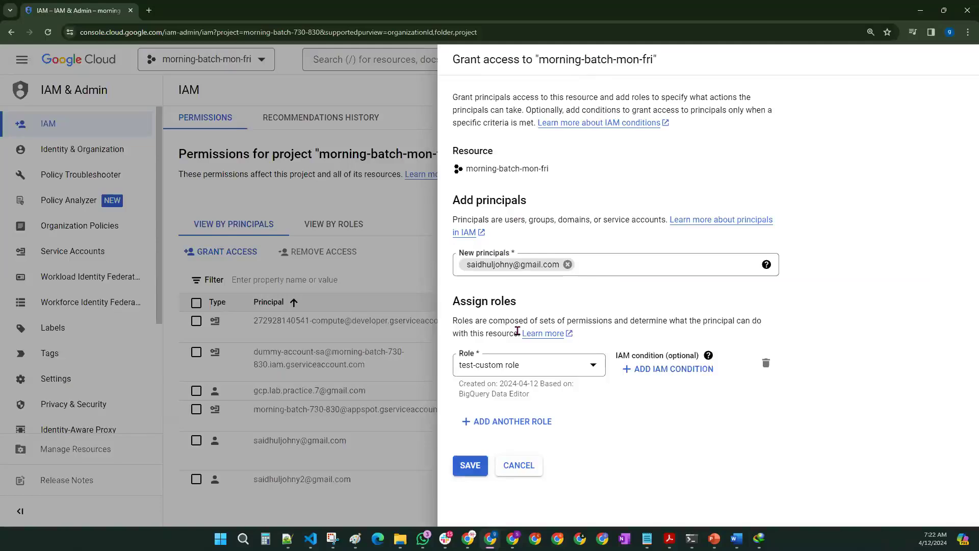
{"action": "left_click", "coordinate": [469, 472]}
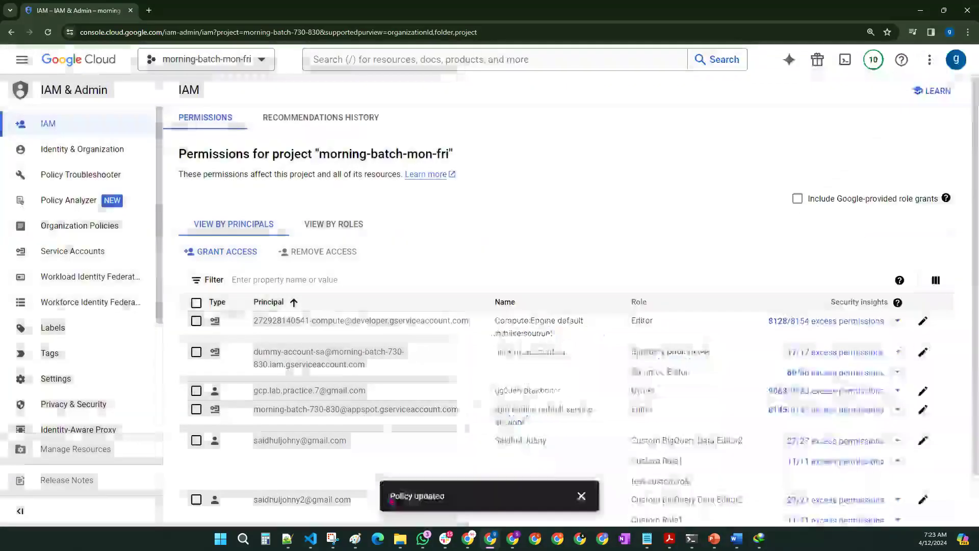
{"action": "left_click_drag", "start_coordinate": [388, 511], "coordinate": [452, 500]}
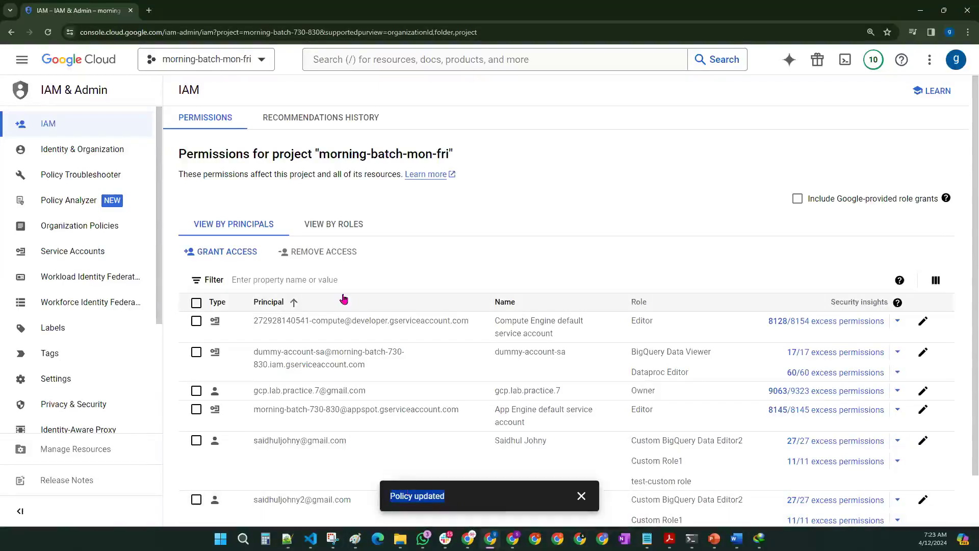
Step: Dismiss the Policy updated message and highlight the whole IAM permissions table
{"action": "scroll", "coordinate": [576, 163], "scroll_direction": "down", "scroll_amount": 1}
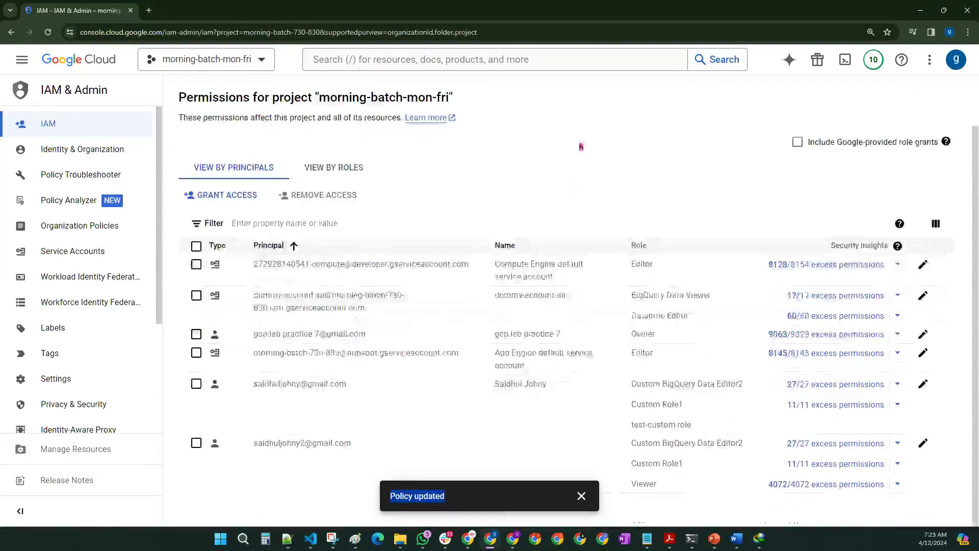
{"action": "left_click", "coordinate": [581, 496]}
{"action": "left_click_drag", "start_coordinate": [252, 244], "coordinate": [677, 484]}
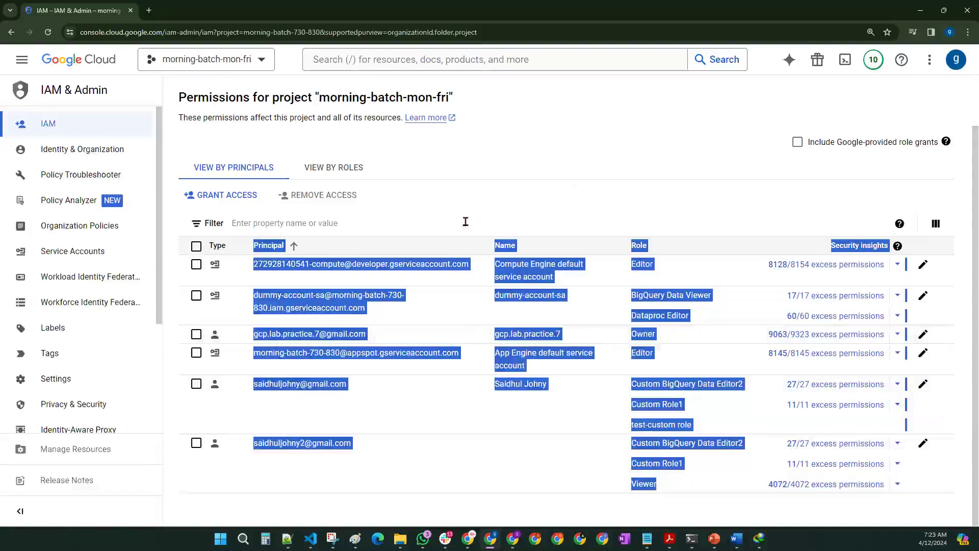
{"action": "left_click", "coordinate": [607, 447]}
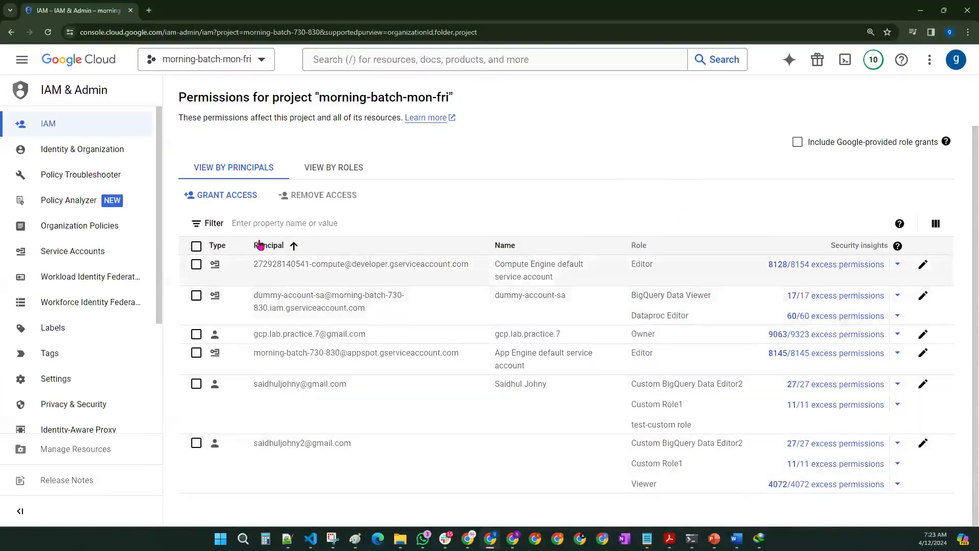
Step: Highlight each principal's address, then the Editor, BigQuery Data Viewer and Dataproc Editor roles
{"action": "left_click_drag", "start_coordinate": [254, 264], "coordinate": [470, 266]}
{"action": "triple_click", "coordinate": [249, 334]}
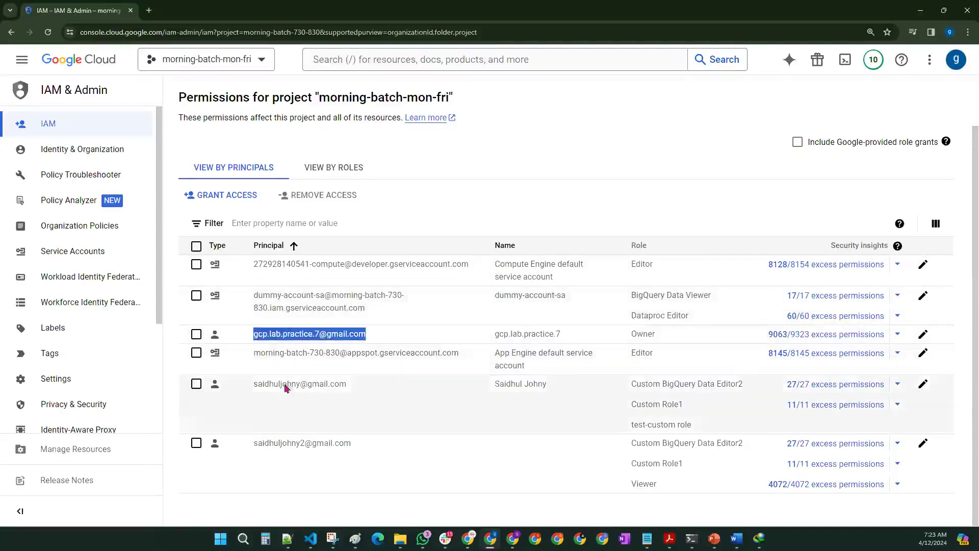
{"action": "triple_click", "coordinate": [256, 386]}
{"action": "triple_click", "coordinate": [258, 442]}
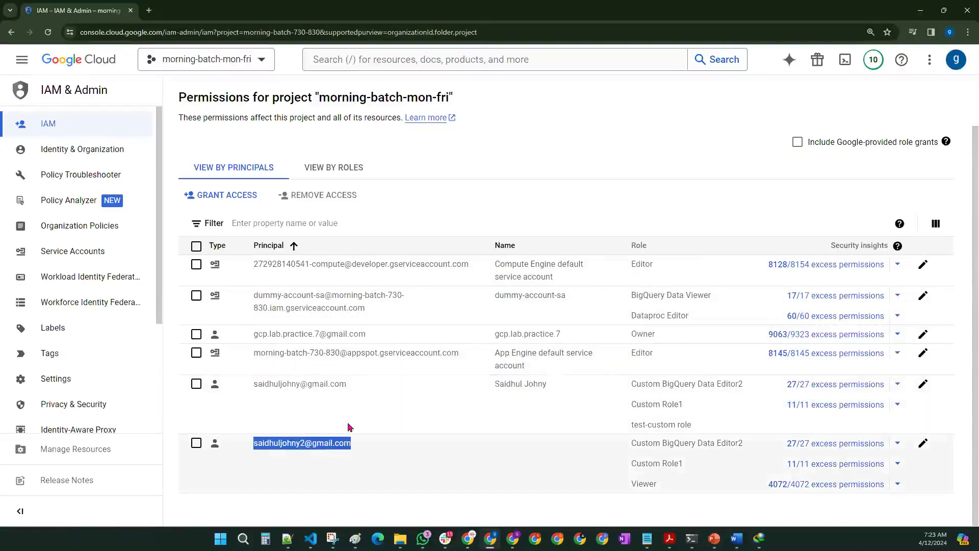
{"action": "triple_click", "coordinate": [633, 265]}
{"action": "triple_click", "coordinate": [635, 300]}
{"action": "triple_click", "coordinate": [635, 320]}
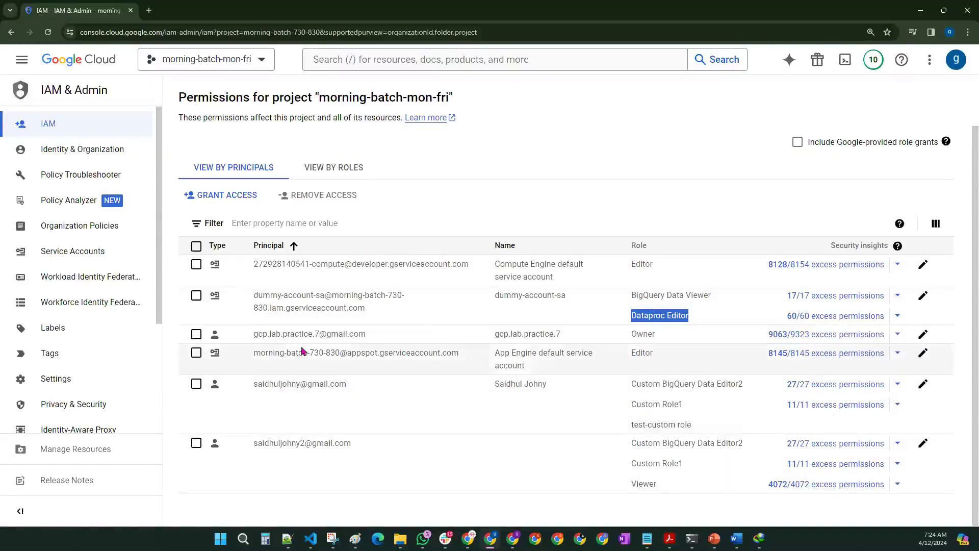
Step: Bring the Paint diagram showing User → Custom Role to the front
{"action": "left_click", "coordinate": [355, 538]}
{"action": "scroll", "coordinate": [443, 262], "scroll_direction": "up", "scroll_amount": 10}
{"action": "scroll", "coordinate": [441, 273], "scroll_direction": "down", "scroll_amount": 10}
{"action": "scroll", "coordinate": [440, 279], "scroll_direction": "down", "scroll_amount": 15}
{"action": "scroll", "coordinate": [561, 219], "scroll_direction": "up", "scroll_amount": 2}
Step: Draw the Policy box and a U→R pair with an arrow into a Binding U+R row
{"action": "mouse_move", "coordinate": [700, 221]}
{"action": "left_mouse_down"}
{"action": "mouse_move", "coordinate": [949, 204]}
{"action": "mouse_move", "coordinate": [761, 109]}
{"action": "mouse_move", "coordinate": [669, 118]}
{"action": "left_mouse_up"}
{"action": "left_click_drag", "start_coordinate": [726, 91], "coordinate": [727, 108]}
{"action": "mouse_move", "coordinate": [721, 84]}
{"action": "left_mouse_down"}
{"action": "mouse_move", "coordinate": [763, 102]}
{"action": "mouse_move", "coordinate": [782, 93]}
{"action": "left_mouse_up"}
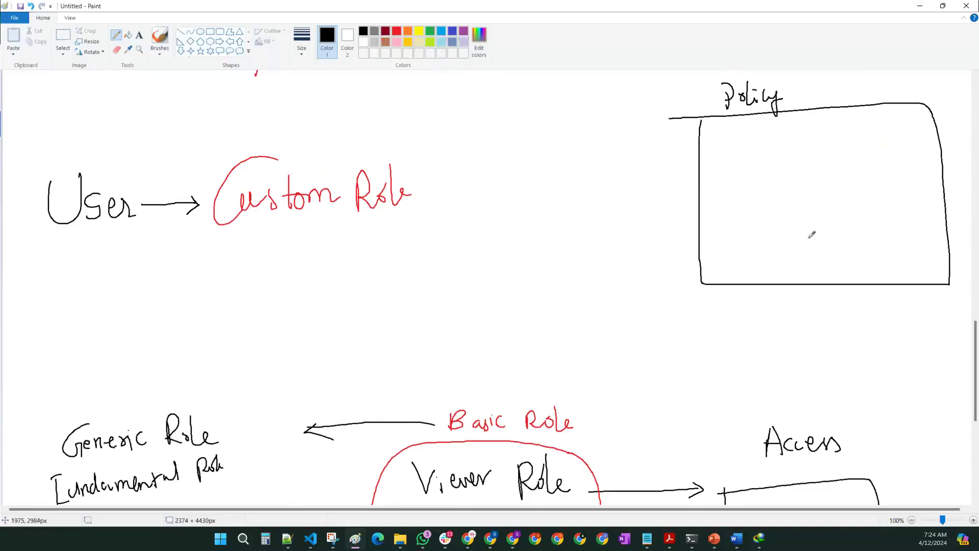
{"action": "mouse_move", "coordinate": [528, 147]}
{"action": "left_mouse_down"}
{"action": "mouse_move", "coordinate": [528, 173]}
{"action": "mouse_move", "coordinate": [539, 149]}
{"action": "left_mouse_up"}
{"action": "mouse_move", "coordinate": [545, 159]}
{"action": "left_mouse_down"}
{"action": "mouse_move", "coordinate": [582, 168]}
{"action": "mouse_move", "coordinate": [510, 156]}
{"action": "mouse_move", "coordinate": [735, 166]}
{"action": "left_mouse_up"}
{"action": "left_click_drag", "start_coordinate": [728, 158], "coordinate": [729, 173]}
{"action": "mouse_move", "coordinate": [763, 135]}
{"action": "left_mouse_down"}
{"action": "mouse_move", "coordinate": [763, 151]}
{"action": "mouse_move", "coordinate": [776, 151]}
{"action": "mouse_move", "coordinate": [809, 134]}
{"action": "mouse_move", "coordinate": [819, 157]}
{"action": "mouse_move", "coordinate": [856, 134]}
{"action": "mouse_move", "coordinate": [868, 141]}
{"action": "left_mouse_up"}
{"action": "mouse_move", "coordinate": [861, 134]}
{"action": "left_mouse_down"}
{"action": "mouse_move", "coordinate": [861, 150]}
{"action": "mouse_move", "coordinate": [866, 128]}
{"action": "left_mouse_up"}
{"action": "left_click_drag", "start_coordinate": [866, 128], "coordinate": [878, 145]}
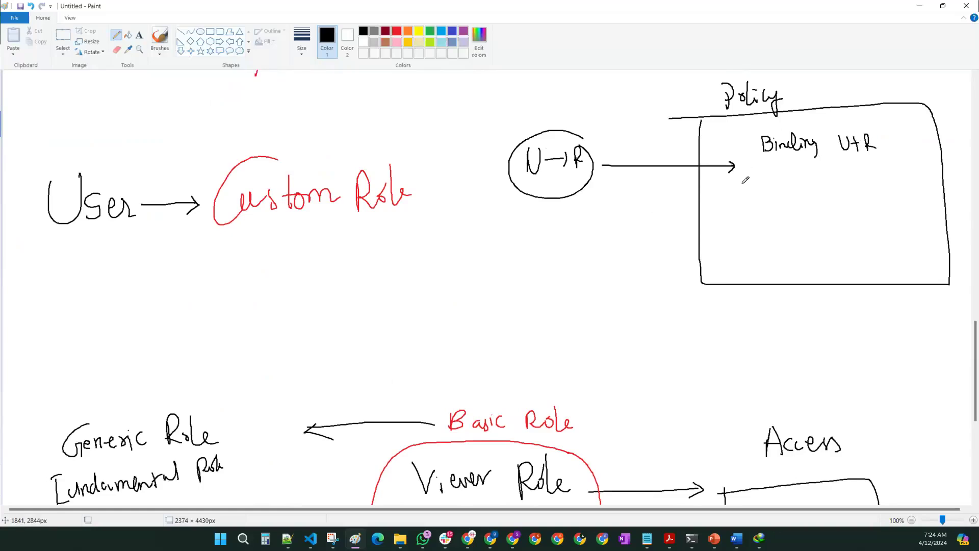
Step: Add a second U→R pair with an arrow into a Binding U2+R2 row
{"action": "mouse_move", "coordinate": [524, 218]}
{"action": "left_mouse_down"}
{"action": "mouse_move", "coordinate": [526, 231]}
{"action": "mouse_move", "coordinate": [541, 220]}
{"action": "mouse_move", "coordinate": [564, 237]}
{"action": "left_mouse_up"}
{"action": "mouse_move", "coordinate": [563, 218]}
{"action": "left_mouse_down"}
{"action": "mouse_move", "coordinate": [586, 243]}
{"action": "mouse_move", "coordinate": [558, 210]}
{"action": "mouse_move", "coordinate": [655, 230]}
{"action": "mouse_move", "coordinate": [734, 225]}
{"action": "left_mouse_up"}
{"action": "left_click_drag", "start_coordinate": [732, 220], "coordinate": [733, 233]}
{"action": "mouse_move", "coordinate": [763, 210]}
{"action": "left_mouse_down"}
{"action": "mouse_move", "coordinate": [764, 224]}
{"action": "mouse_move", "coordinate": [822, 217]}
{"action": "left_mouse_up"}
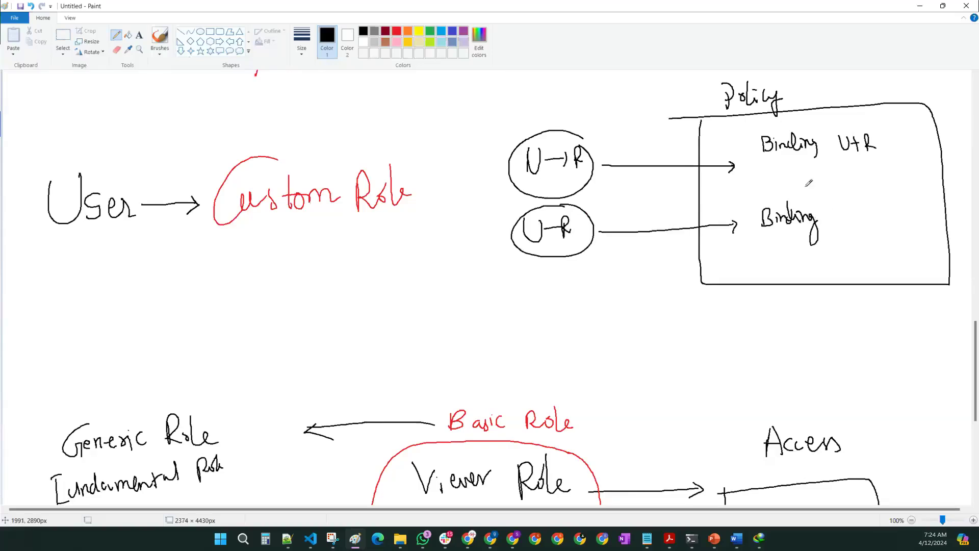
{"action": "left_click_drag", "start_coordinate": [849, 197], "coordinate": [920, 204]}
Step: Write a third binding U3+R, arrow the bindings up to Policy, and resume the slide show
{"action": "mouse_move", "coordinate": [763, 262]}
{"action": "left_mouse_down"}
{"action": "mouse_move", "coordinate": [765, 283]}
{"action": "mouse_move", "coordinate": [784, 281]}
{"action": "left_mouse_up"}
{"action": "mouse_move", "coordinate": [853, 258]}
{"action": "left_mouse_down"}
{"action": "mouse_move", "coordinate": [858, 266]}
{"action": "mouse_move", "coordinate": [866, 254]}
{"action": "left_mouse_up"}
{"action": "mouse_move", "coordinate": [867, 254]}
{"action": "left_mouse_down"}
{"action": "mouse_move", "coordinate": [870, 274]}
{"action": "mouse_move", "coordinate": [887, 273]}
{"action": "left_mouse_up"}
{"action": "left_click_drag", "start_coordinate": [883, 266], "coordinate": [894, 263]}
{"action": "mouse_move", "coordinate": [901, 257]}
{"action": "left_mouse_down"}
{"action": "mouse_move", "coordinate": [902, 276]}
{"action": "mouse_move", "coordinate": [916, 266]}
{"action": "left_mouse_up"}
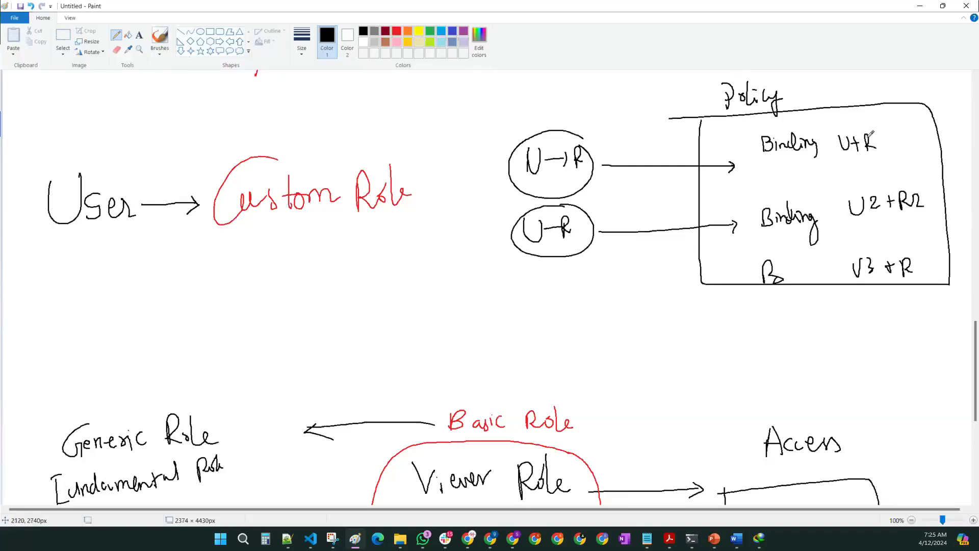
{"action": "mouse_move", "coordinate": [792, 124]}
{"action": "left_mouse_down"}
{"action": "mouse_move", "coordinate": [788, 102]}
{"action": "mouse_move", "coordinate": [851, 125]}
{"action": "mouse_move", "coordinate": [792, 95]}
{"action": "mouse_move", "coordinate": [800, 99]}
{"action": "left_mouse_up"}
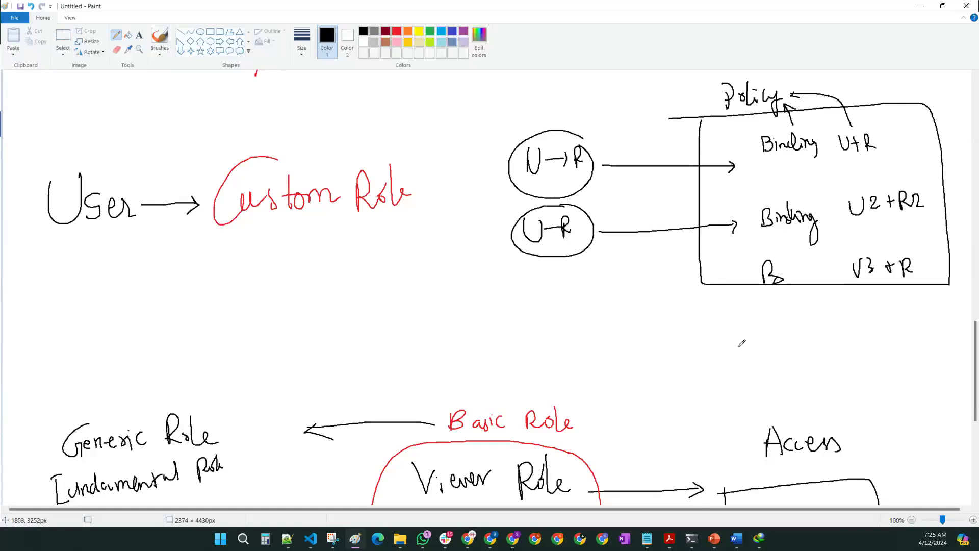
{"action": "left_click", "coordinate": [714, 539]}
{"action": "left_click", "coordinate": [714, 490]}
Step: Reveal the Basic, Predefined and Custom Roles panels on slide 37, then advance to the Policy slide
{"action": "key", "text": "Right"}
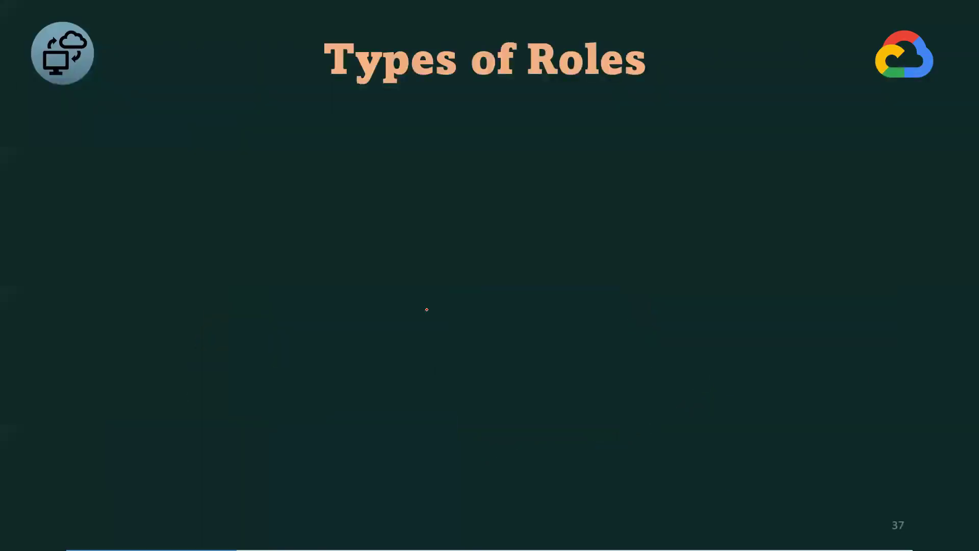
{"action": "key", "text": "Right"}
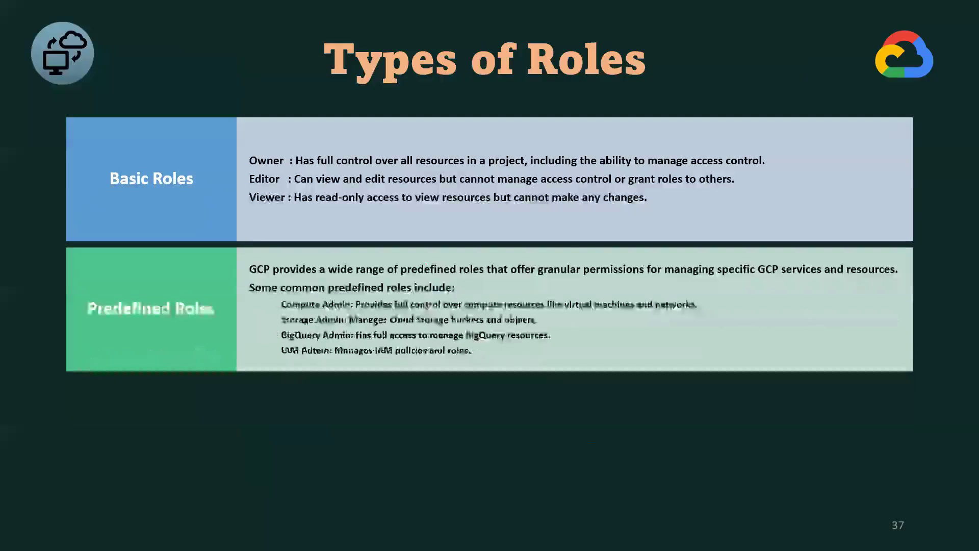
{"action": "key", "text": "Right"}
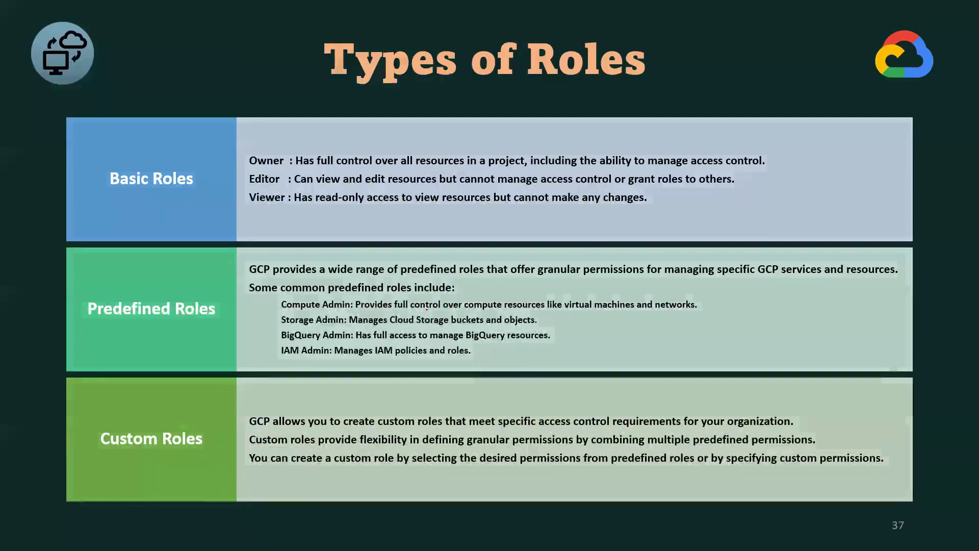
{"action": "key", "text": "Right"}
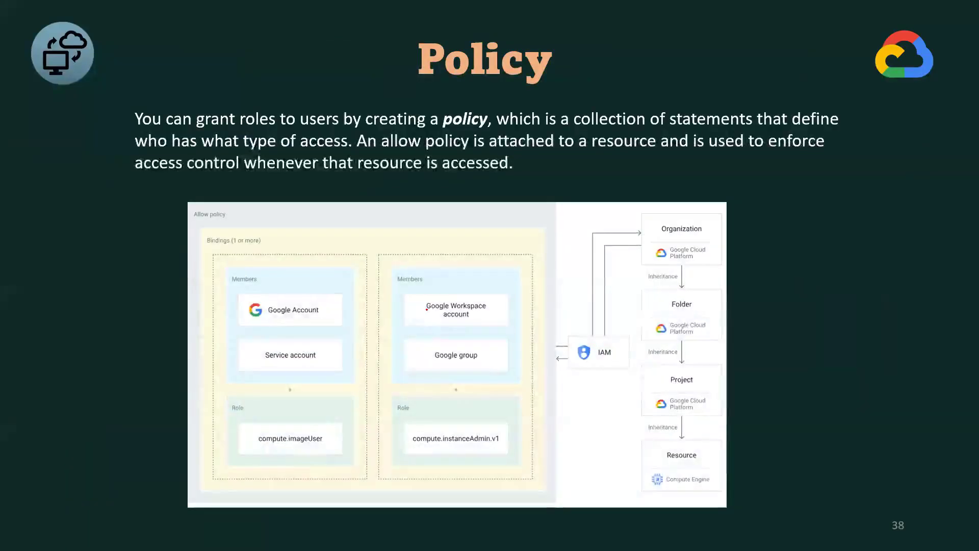